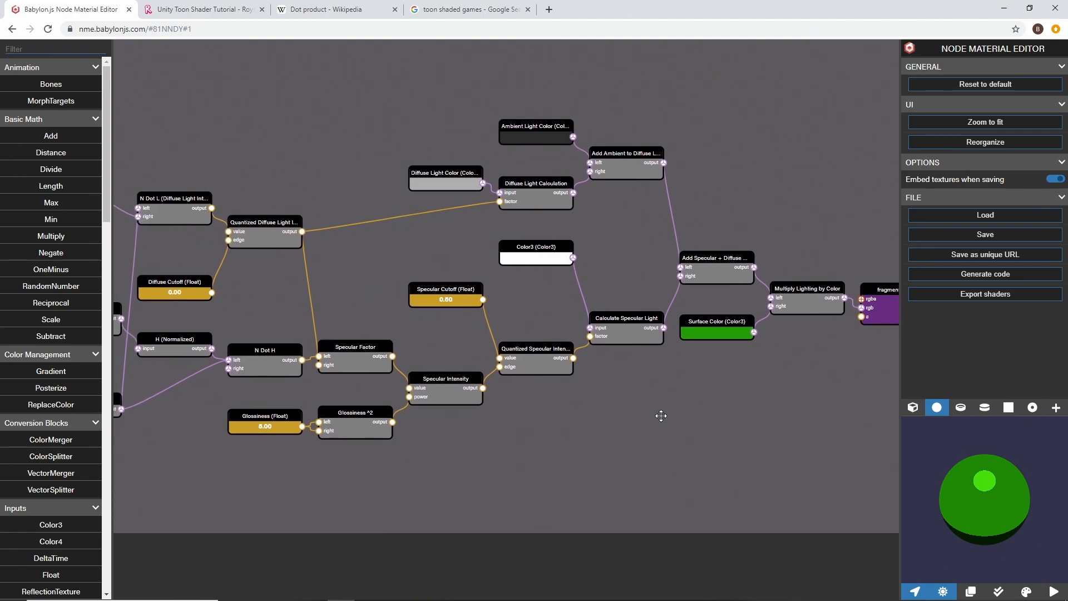
# Switch to the Unity Toon Shader tutorial and read the definition in its Rim lighting section.
pyautogui.moveTo(1033, 522); pyautogui.dragTo(1002, 490)
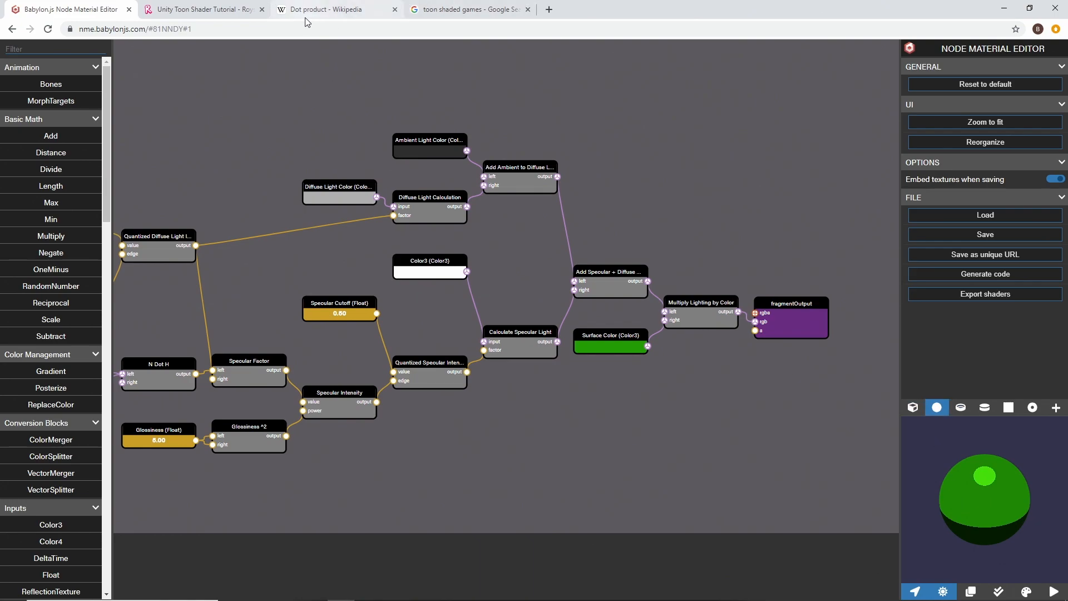
pyautogui.click(217, 10)
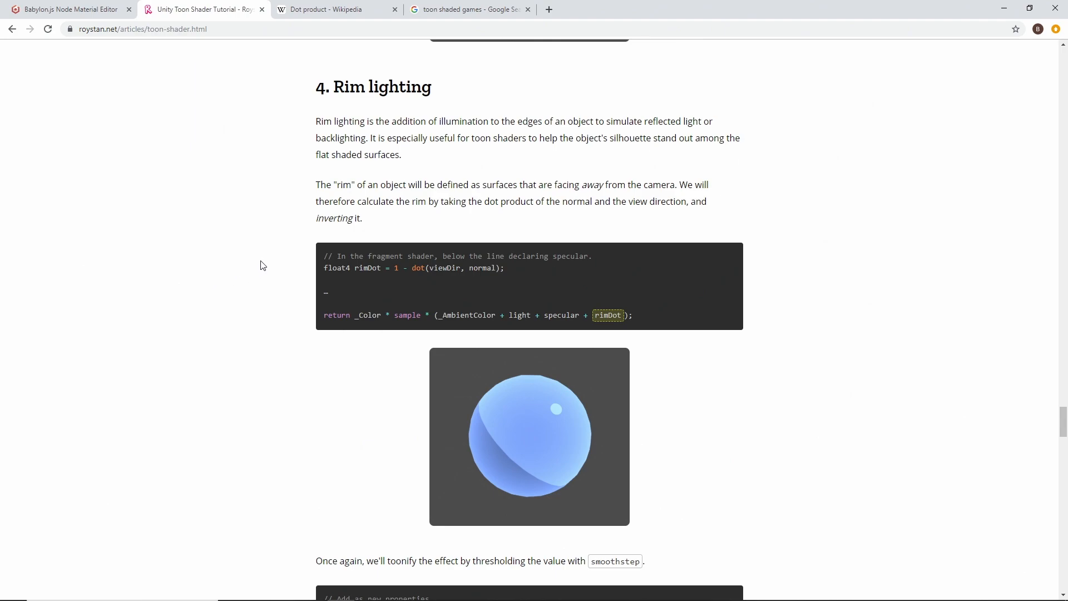
pyautogui.scroll(-2, 253, 276)
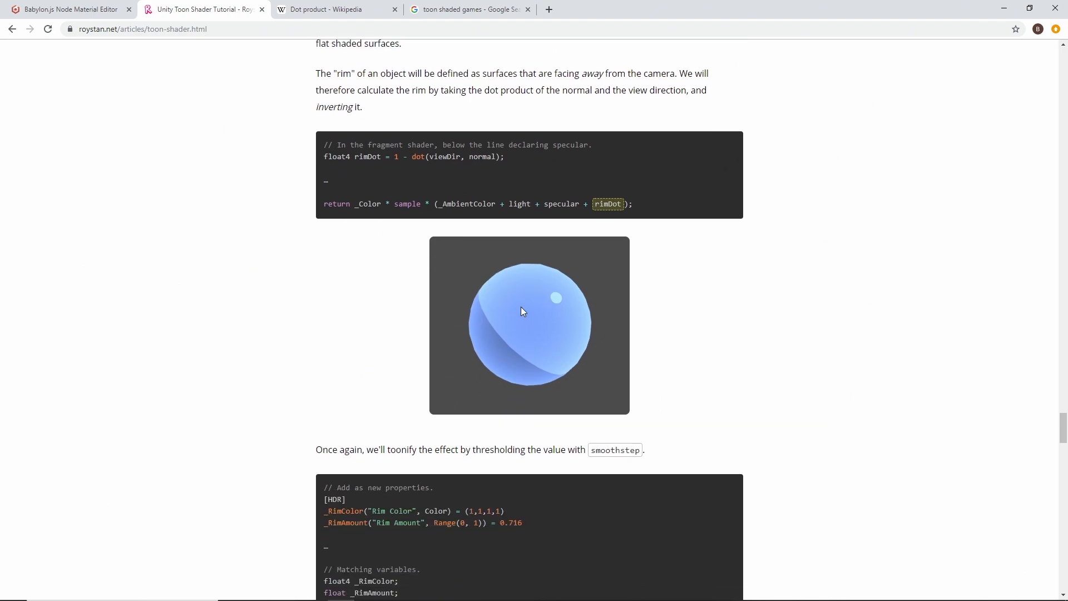
pyautogui.scroll(2, 389, 218)
pyautogui.moveTo(354, 126); pyautogui.dragTo(371, 149)
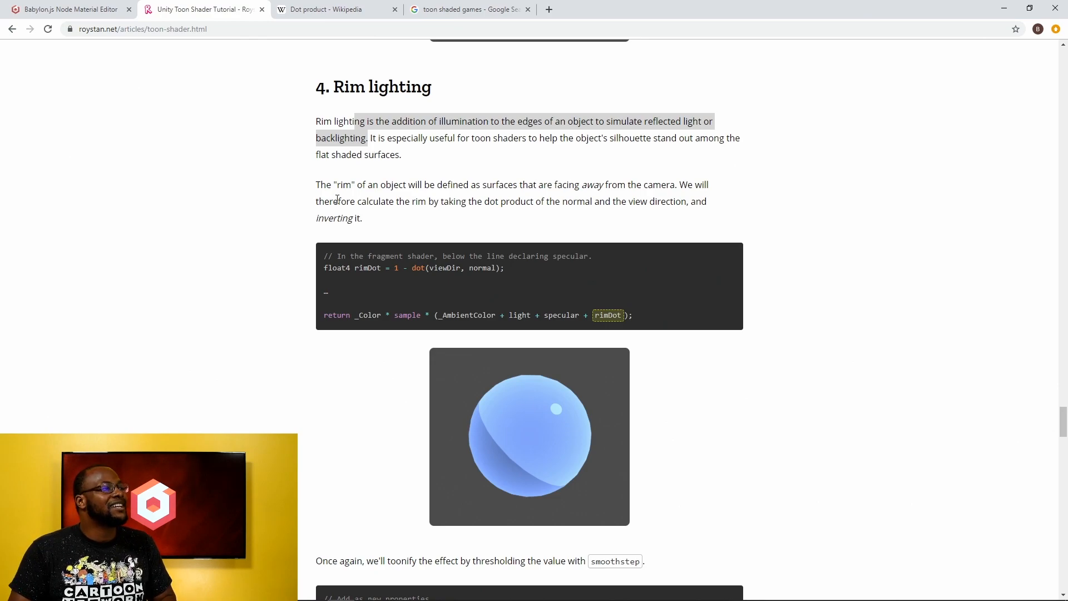
# Go back to the tutorial's introduction and examine the annotated Breath of the Wild image and the toon shading description.
pyautogui.scroll(20, 337, 200)
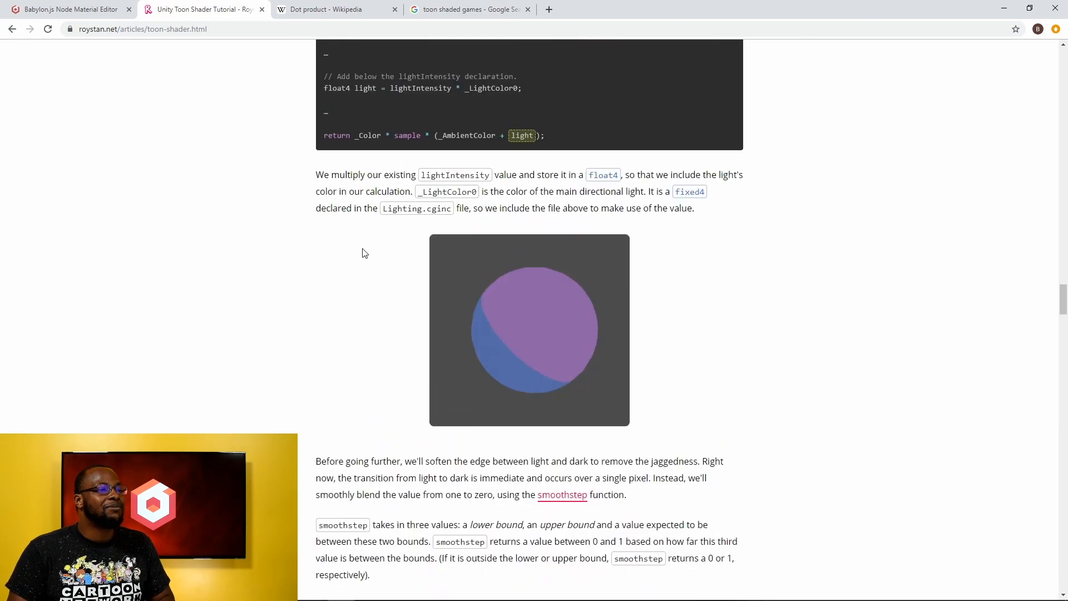
pyautogui.scroll(10, 365, 253)
pyautogui.moveTo(1063, 257); pyautogui.dragTo(1063, 66)
pyautogui.scroll(-8, 833, 279)
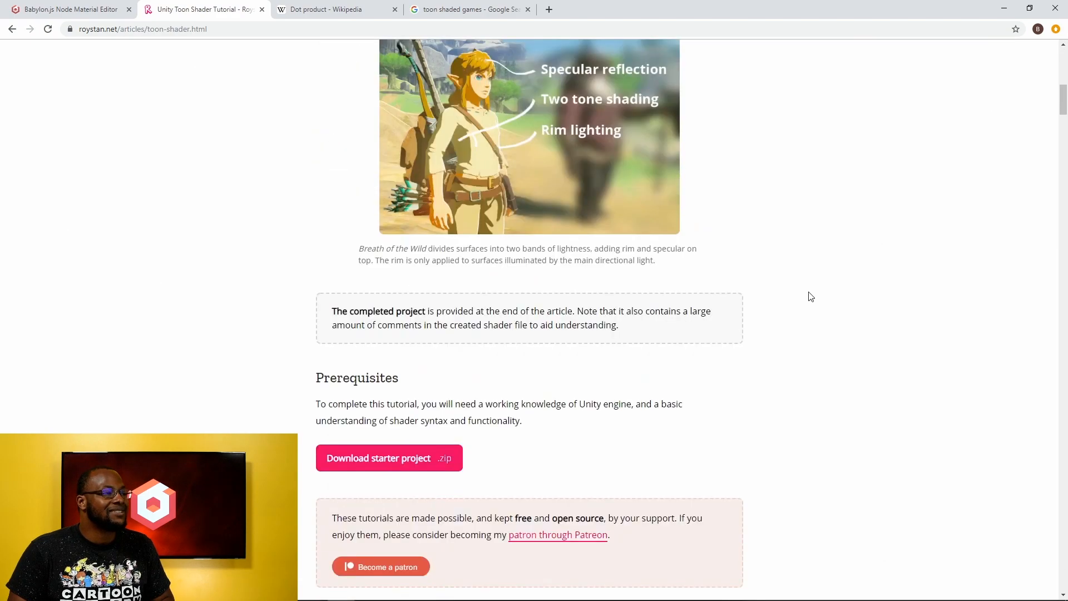
pyautogui.scroll(1, 606, 278)
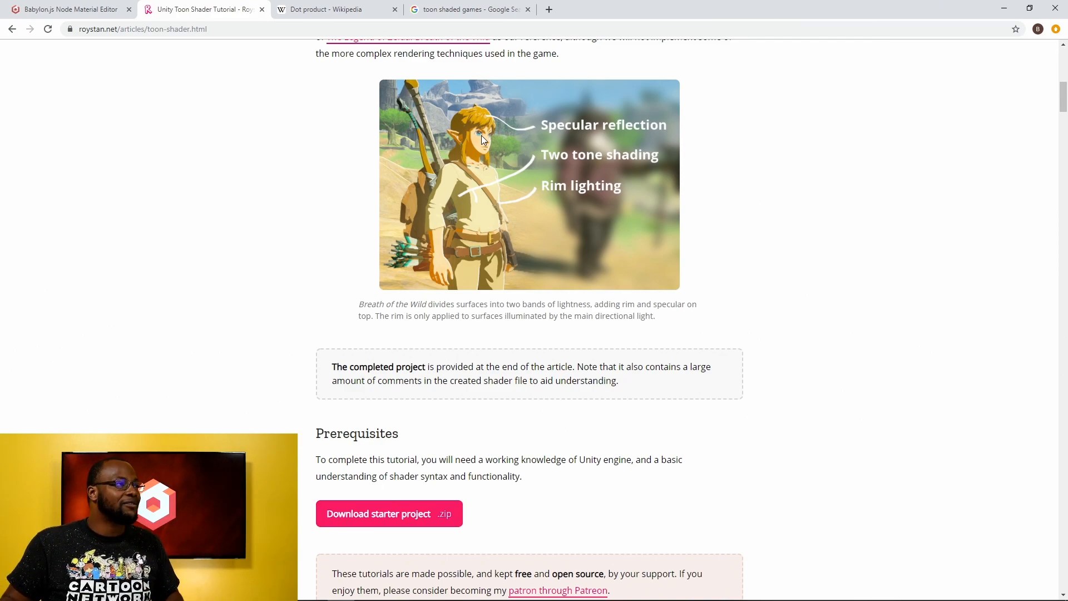
pyautogui.scroll(8, 362, 198)
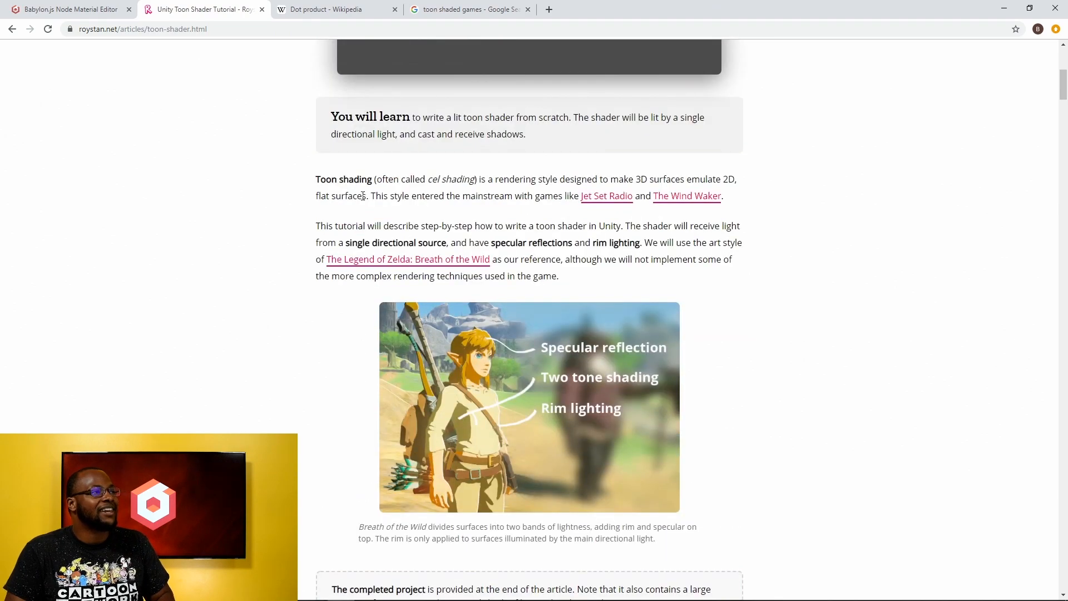
pyautogui.scroll(3, 371, 184)
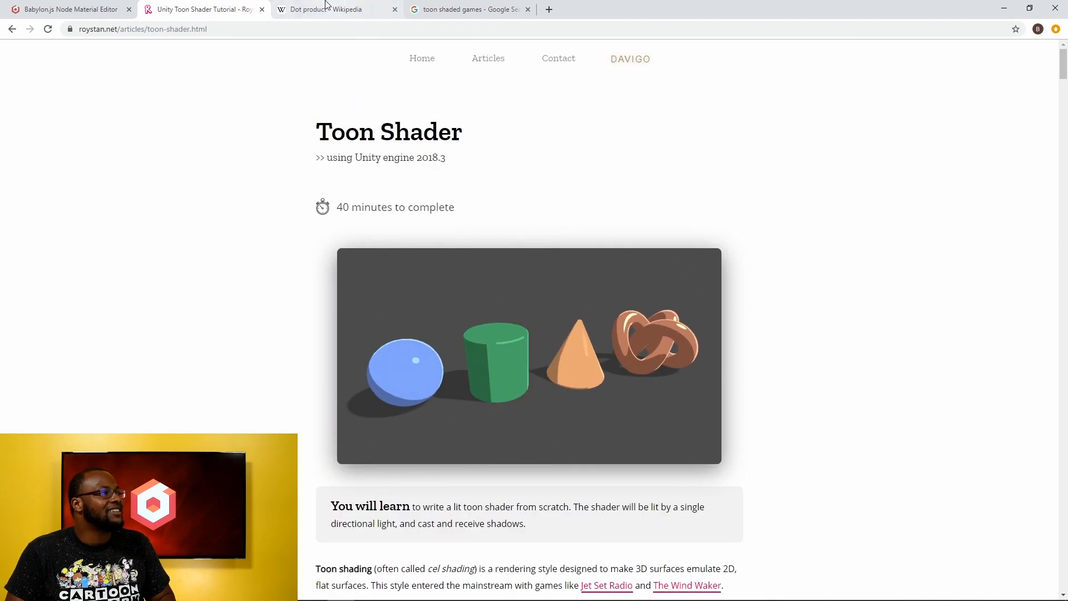
# Switch to the toon shaded games image results and preview the rooftop skater, the fighting match and the forest characters images.
pyautogui.click(311, 10)
pyautogui.click(423, 10)
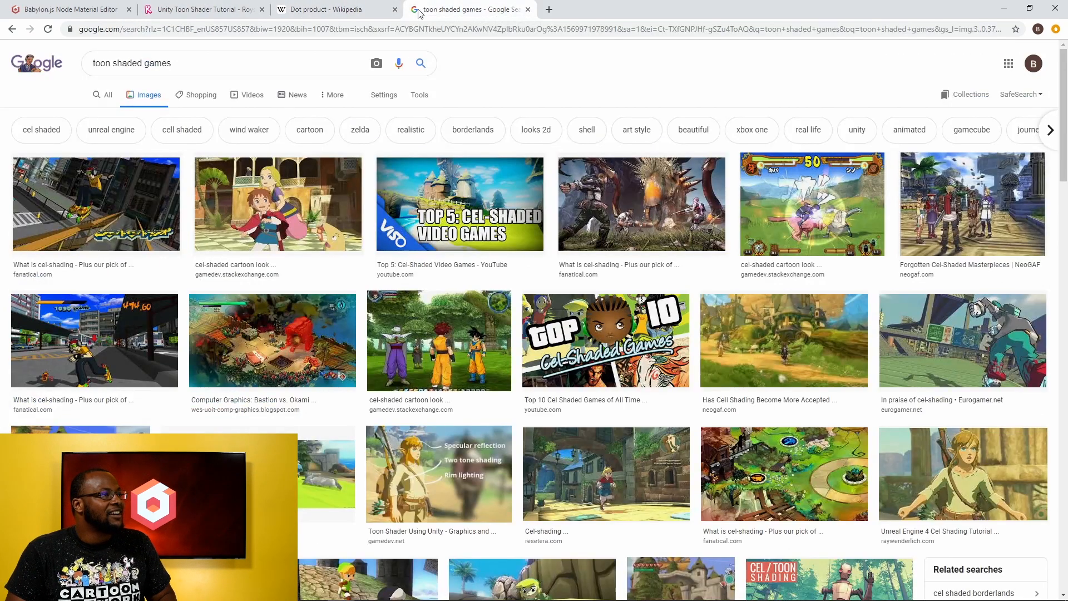
pyautogui.scroll(-1, 334, 122)
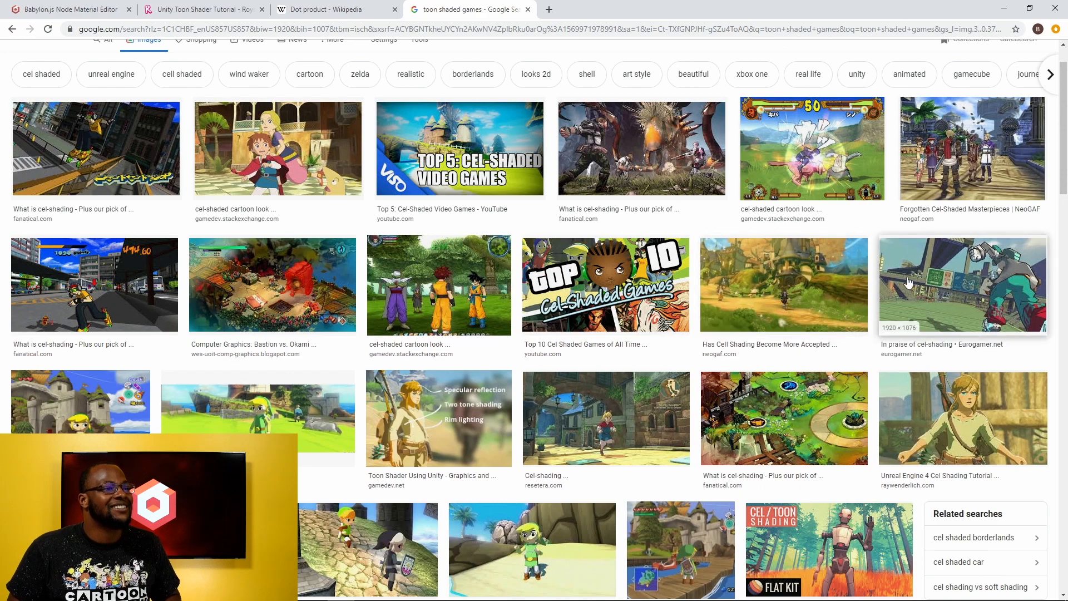
pyautogui.click(131, 145)
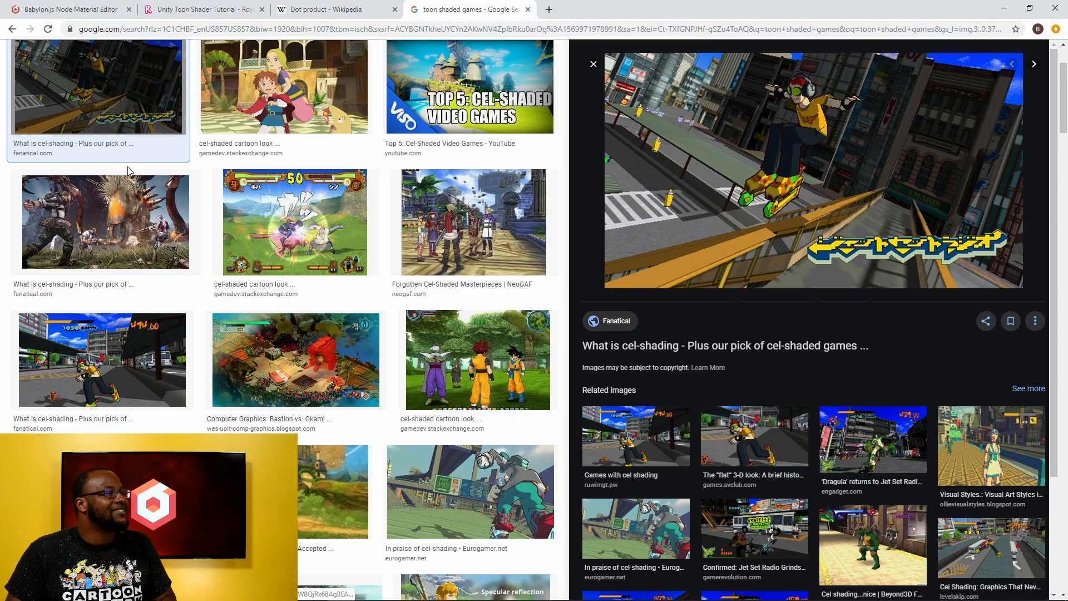
pyautogui.click(264, 228)
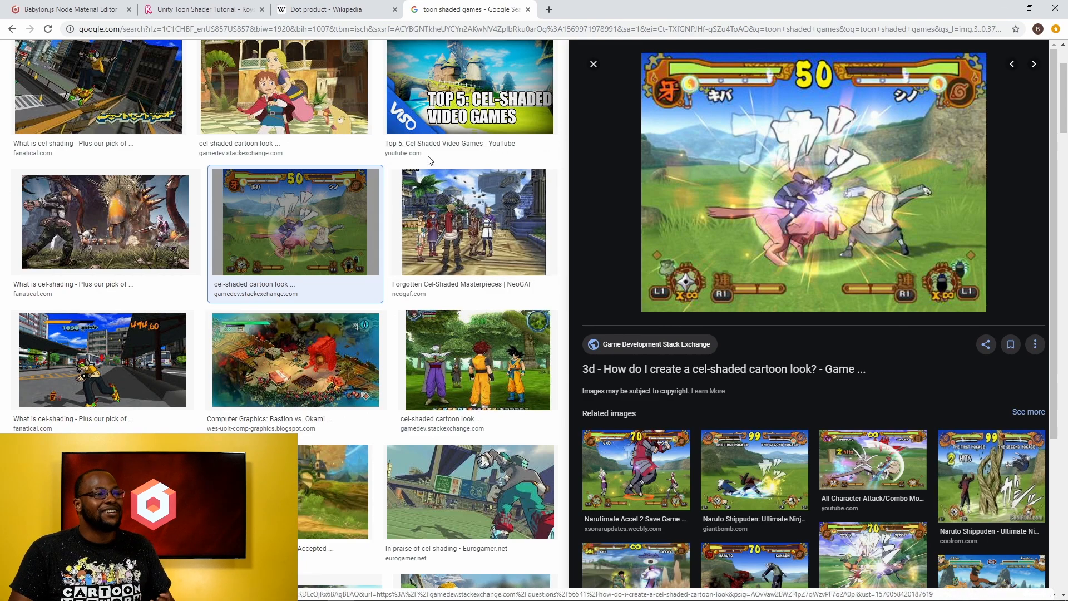
pyautogui.scroll(2, 398, 185)
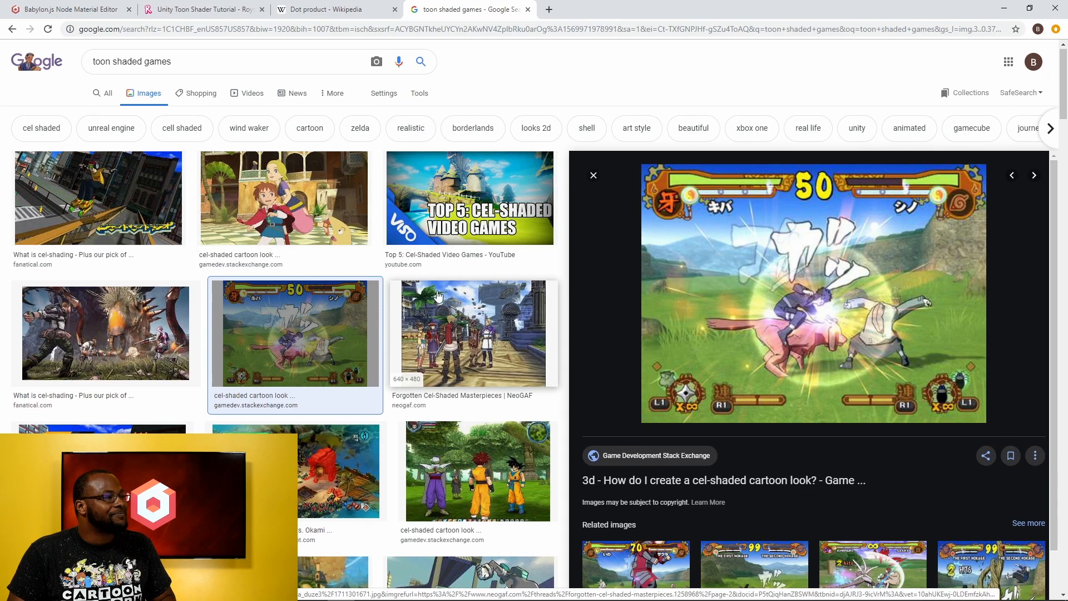
pyautogui.click(469, 210)
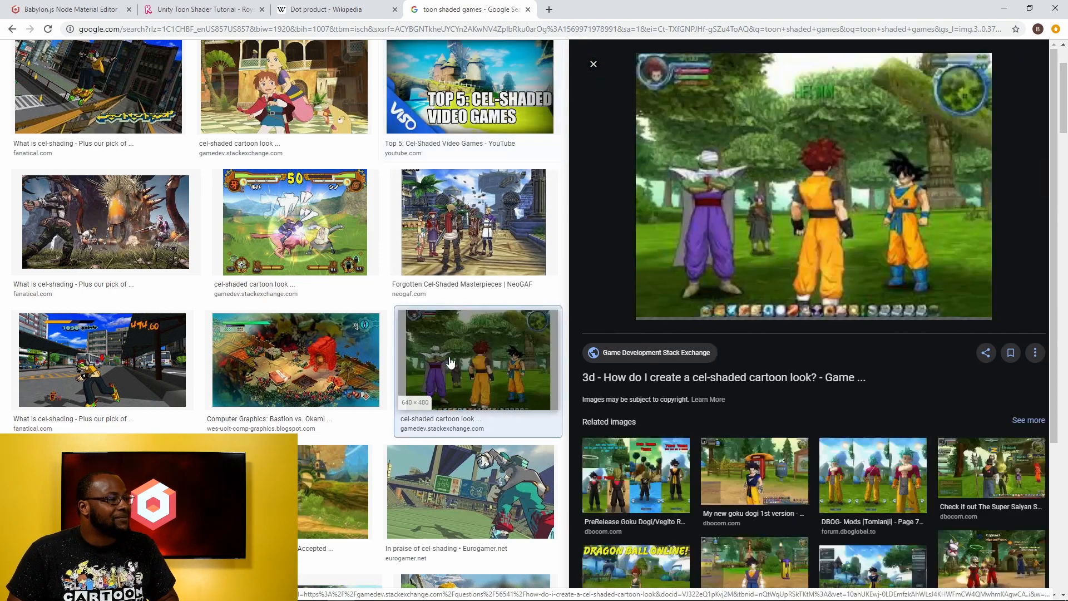
pyautogui.click(450, 330)
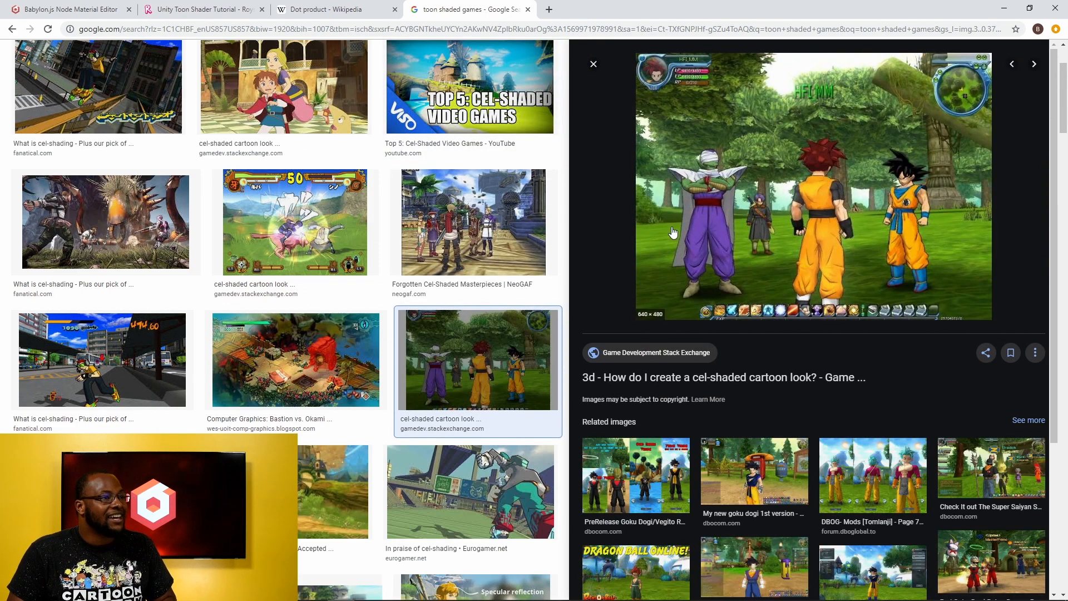
# Preview the Unreal Engine 4 Cel Shading Tutorial and Pinterest cel shading game images, and return to the Babylon.js Node Material Editor.
pyautogui.scroll(-6, 483, 322)
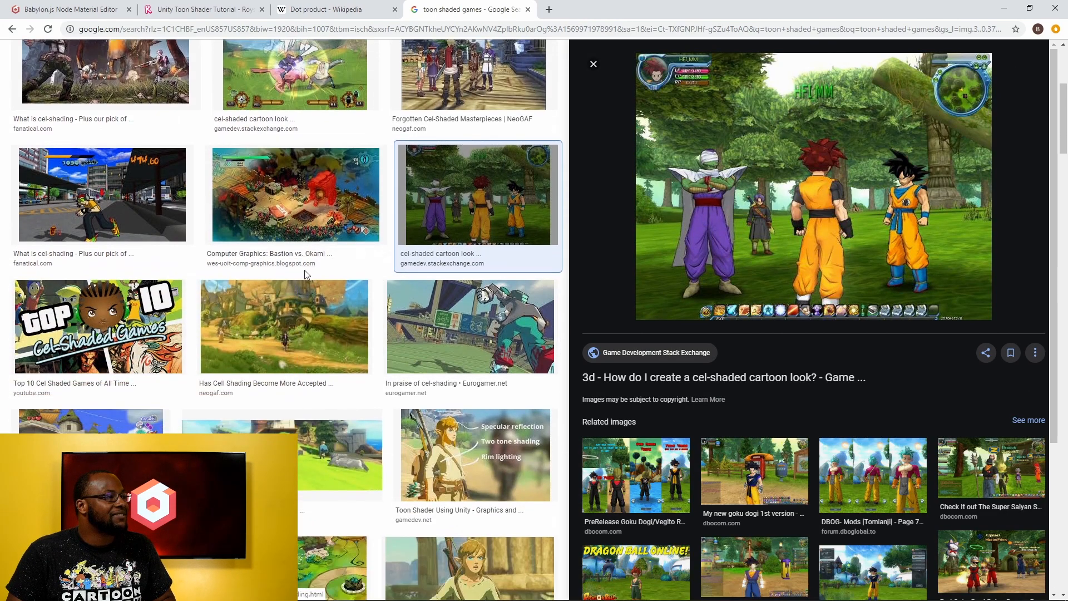
pyautogui.scroll(-2, 413, 289)
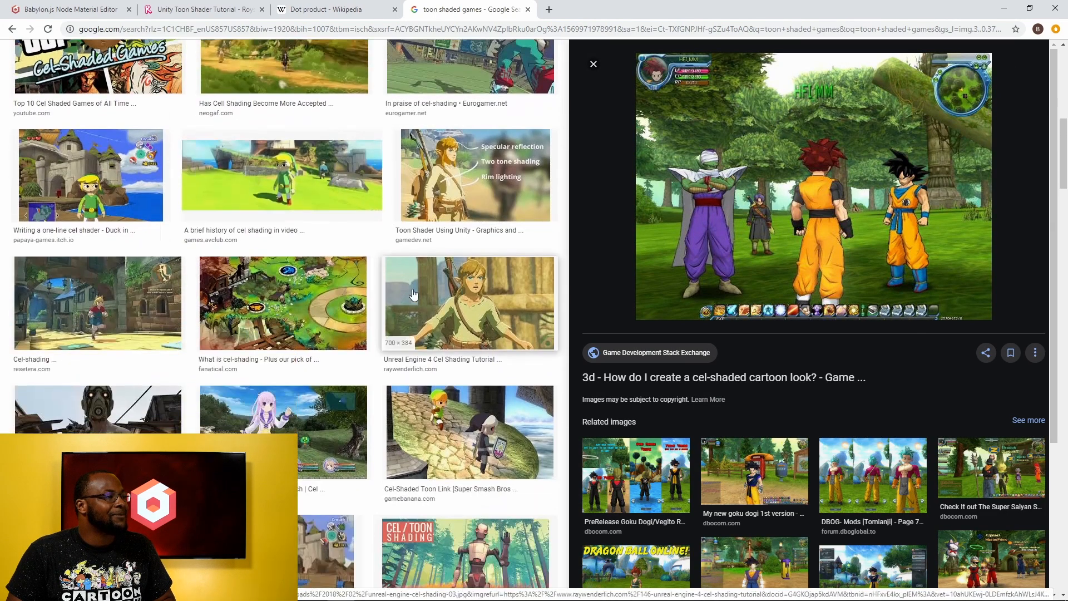
pyautogui.click(462, 299)
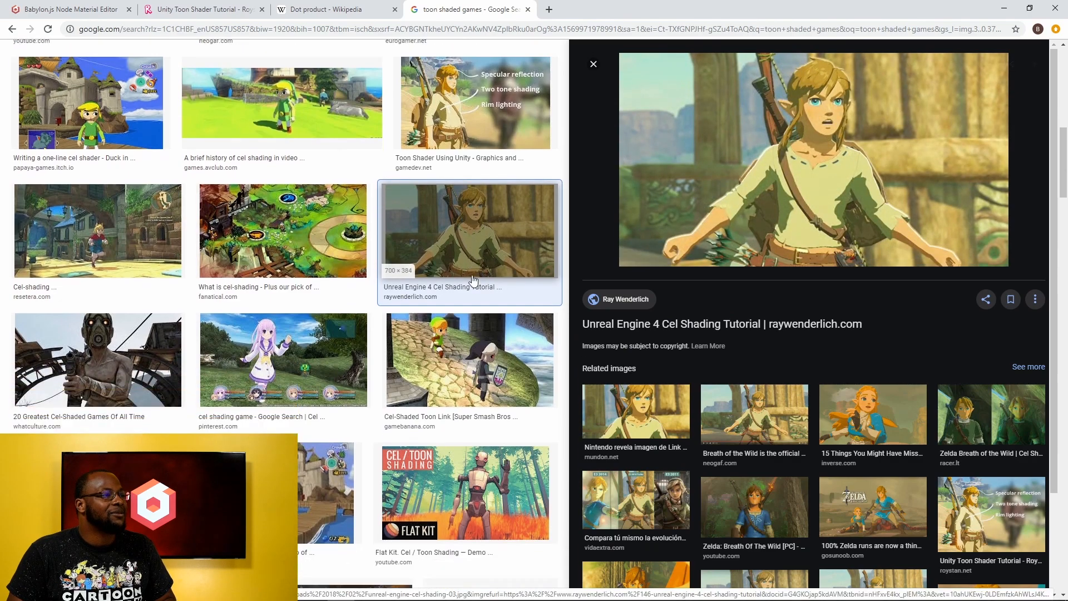
pyautogui.scroll(-4, 470, 279)
pyautogui.click(299, 217)
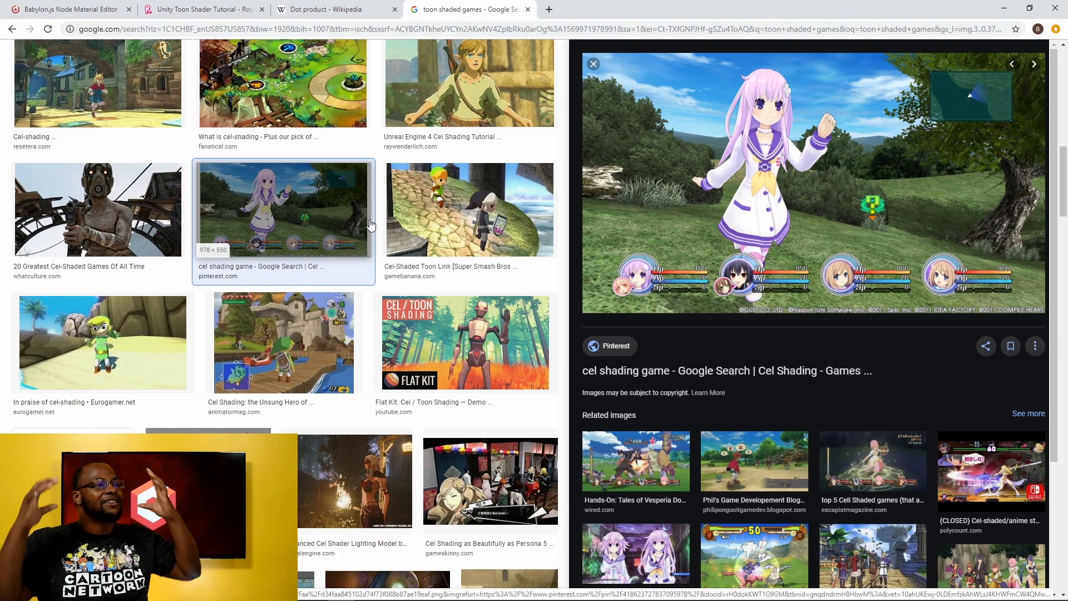
pyautogui.scroll(-2, 384, 238)
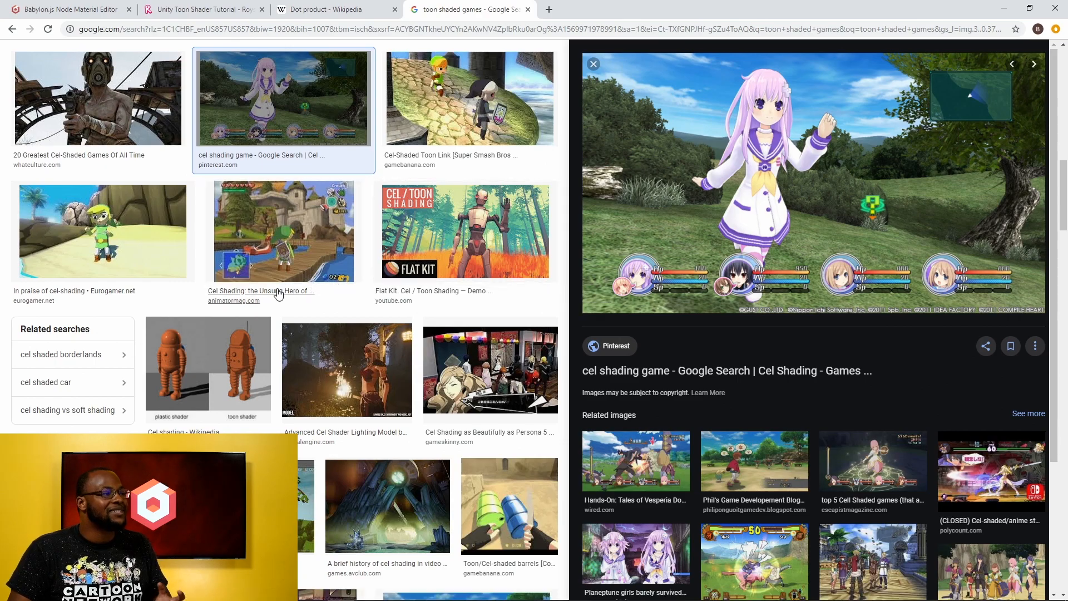
pyautogui.scroll(5, 287, 275)
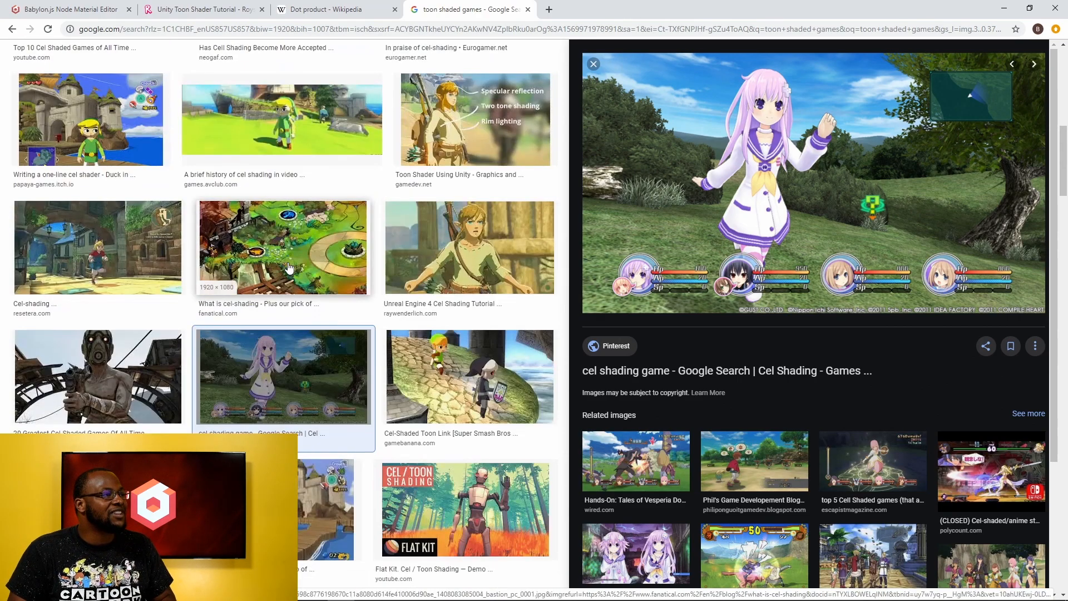
pyautogui.scroll(10, 288, 268)
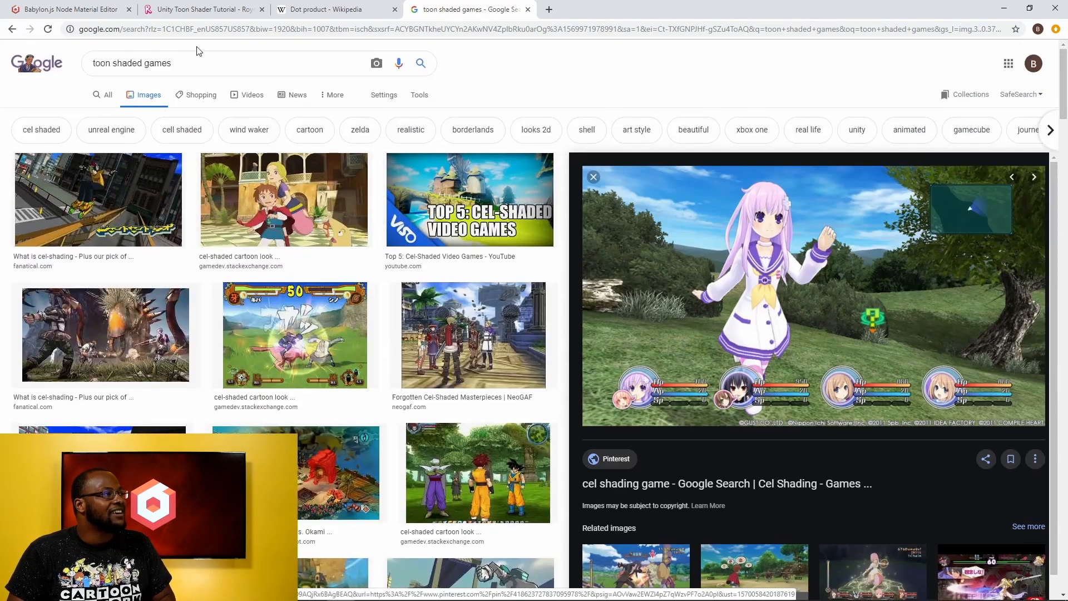
pyautogui.click(187, 9)
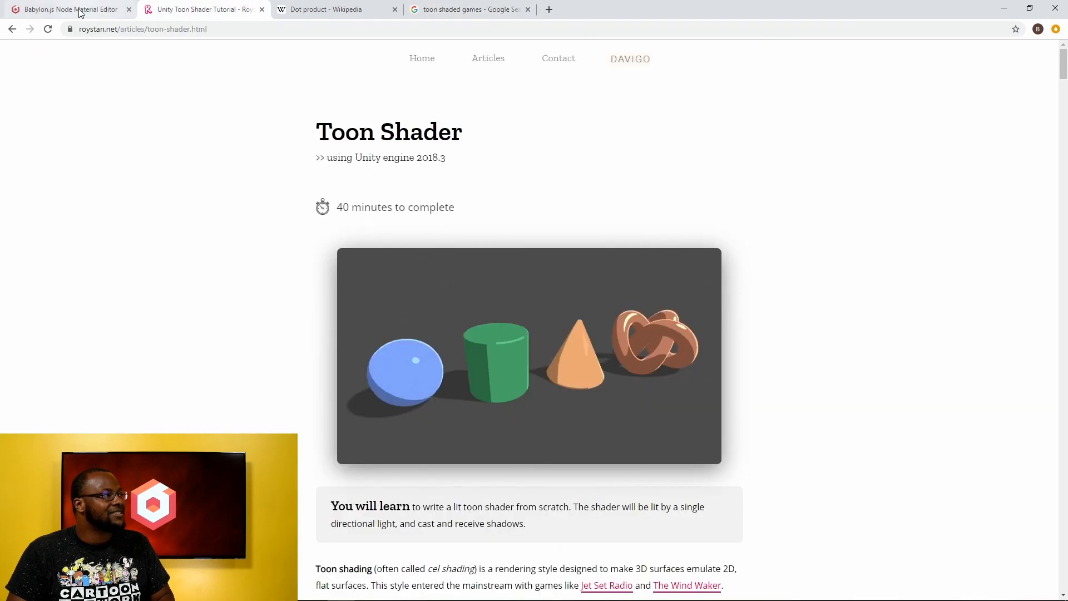
pyautogui.click(78, 11)
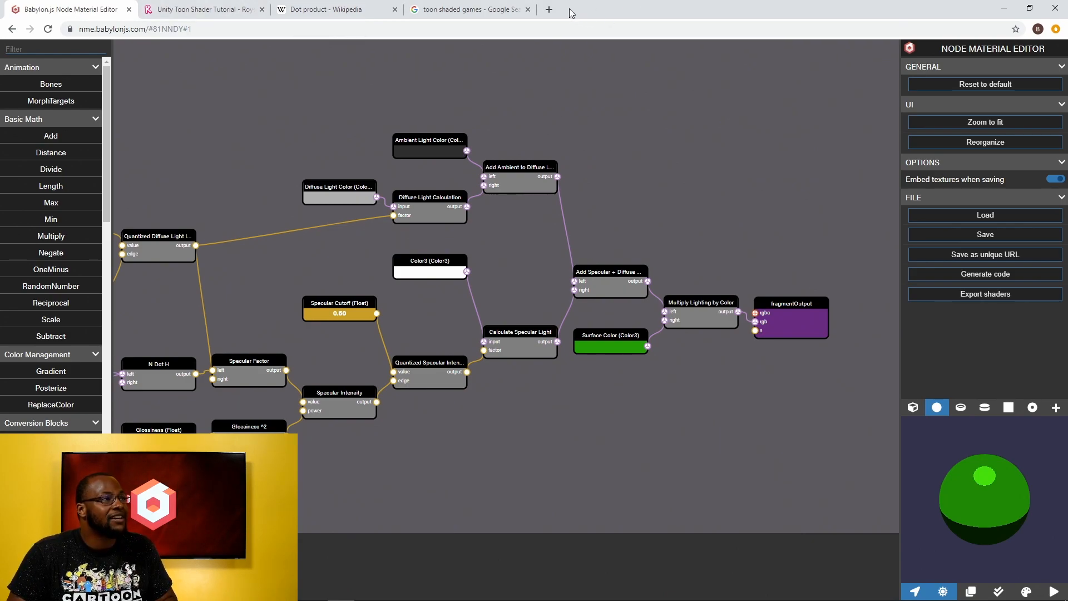
# Search Google images for guilty gear xrd in a new browser tab and preview the GUILTY GEAR Xrd -REVELATOR- on Steam image.
pyautogui.click(549, 9)
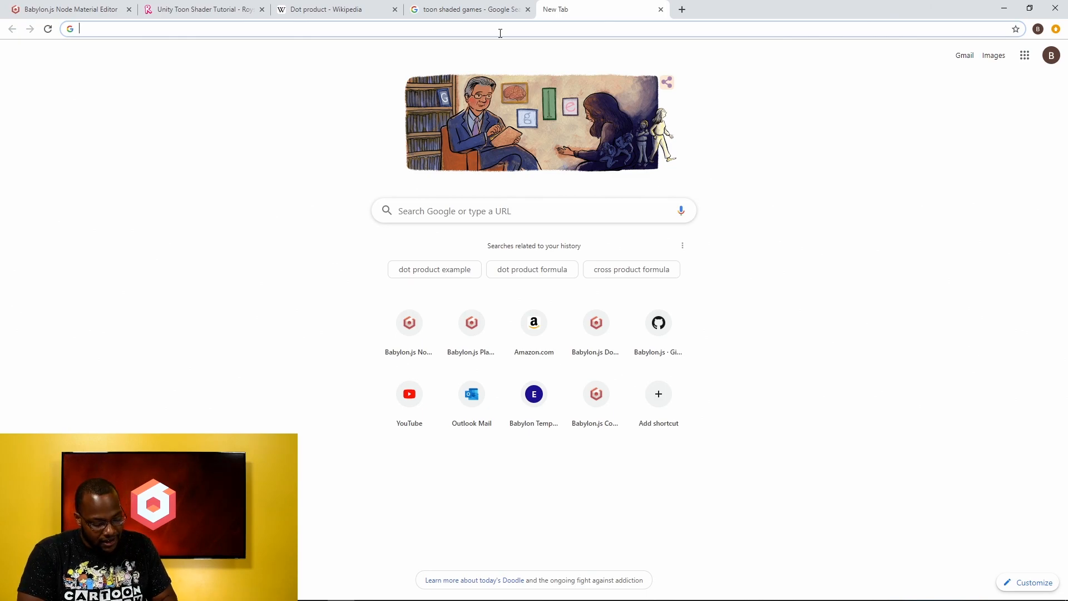
pyautogui.write('gui')
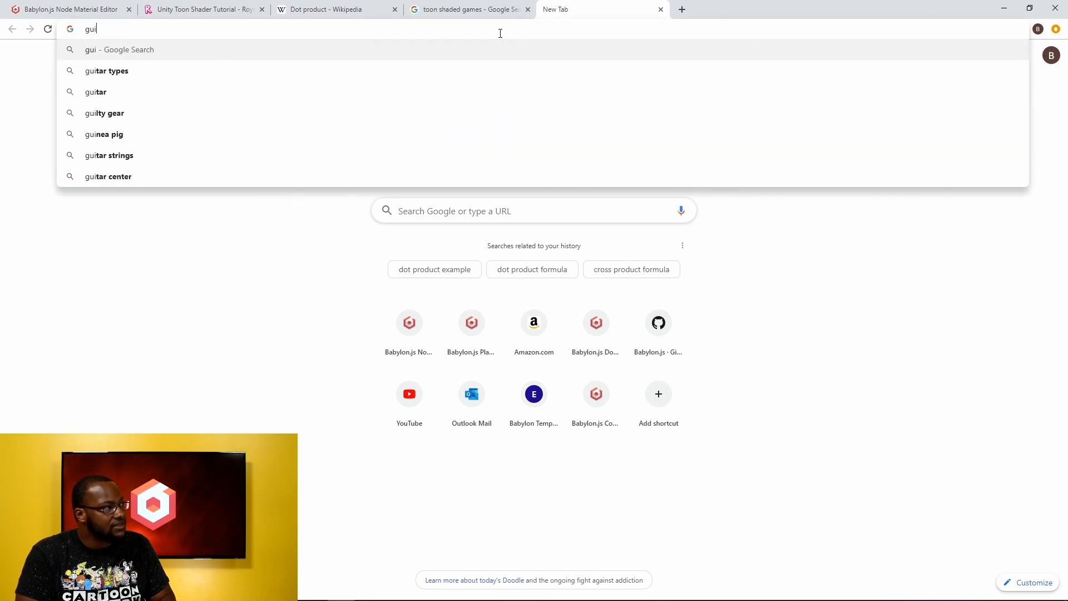
pyautogui.write('lty gear xrd')
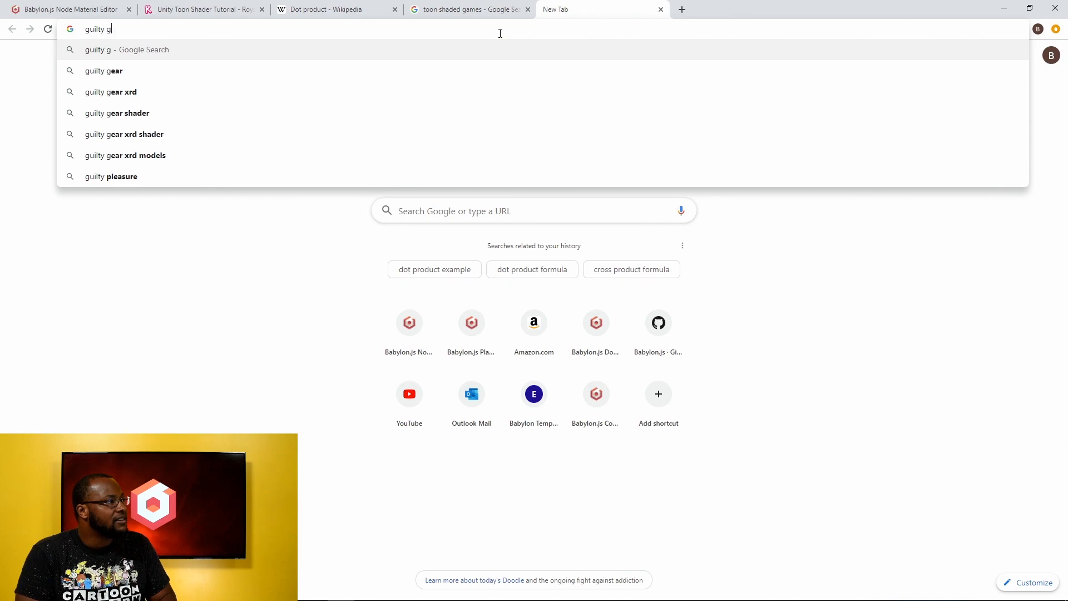
pyautogui.press('Return')
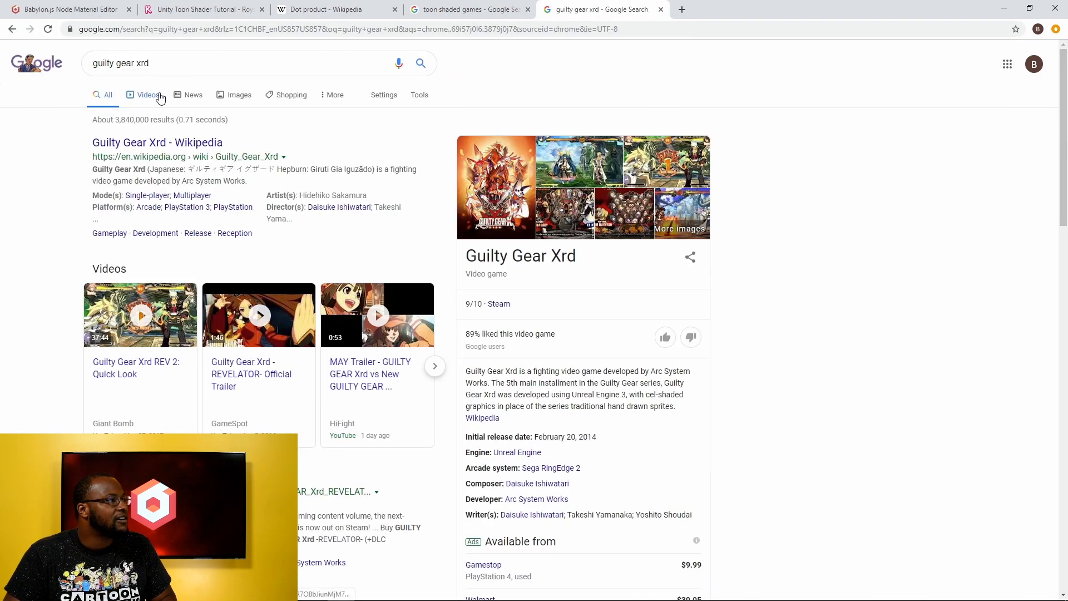
pyautogui.click(215, 98)
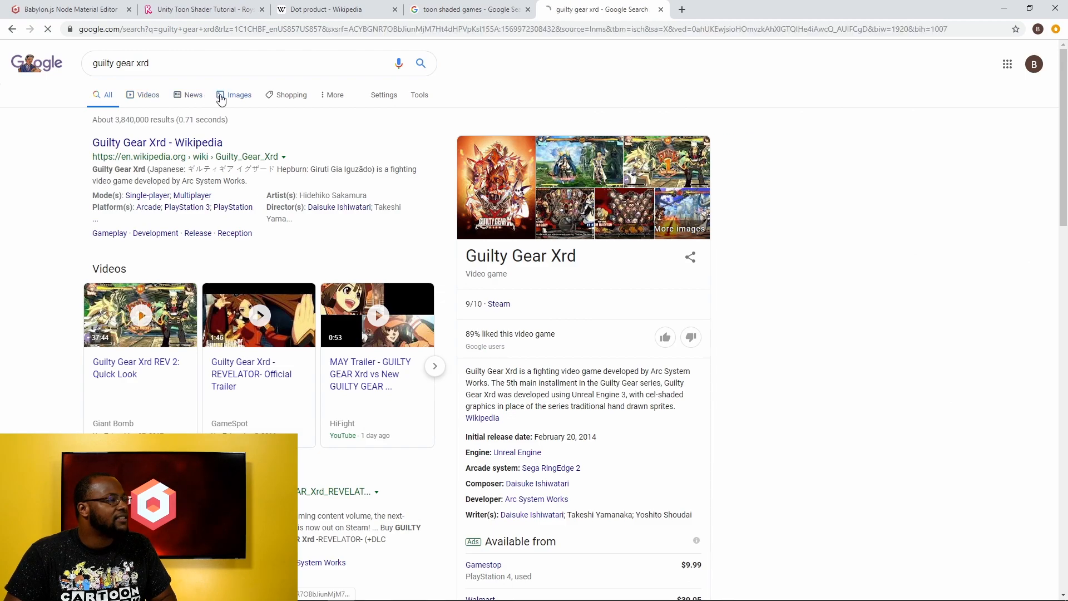
pyautogui.scroll(-2, 163, 307)
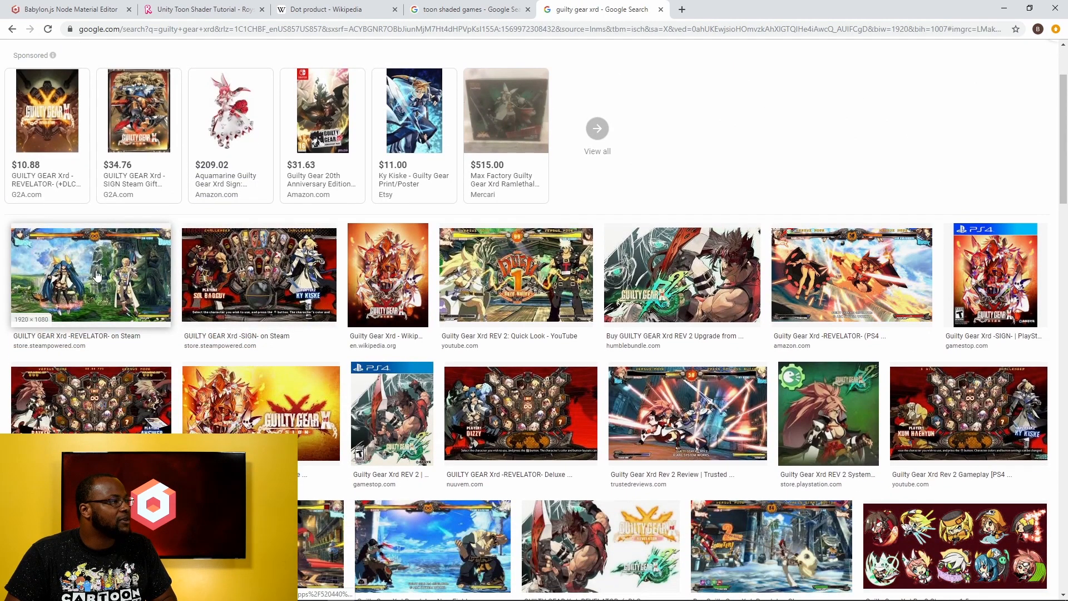
pyautogui.click(163, 307)
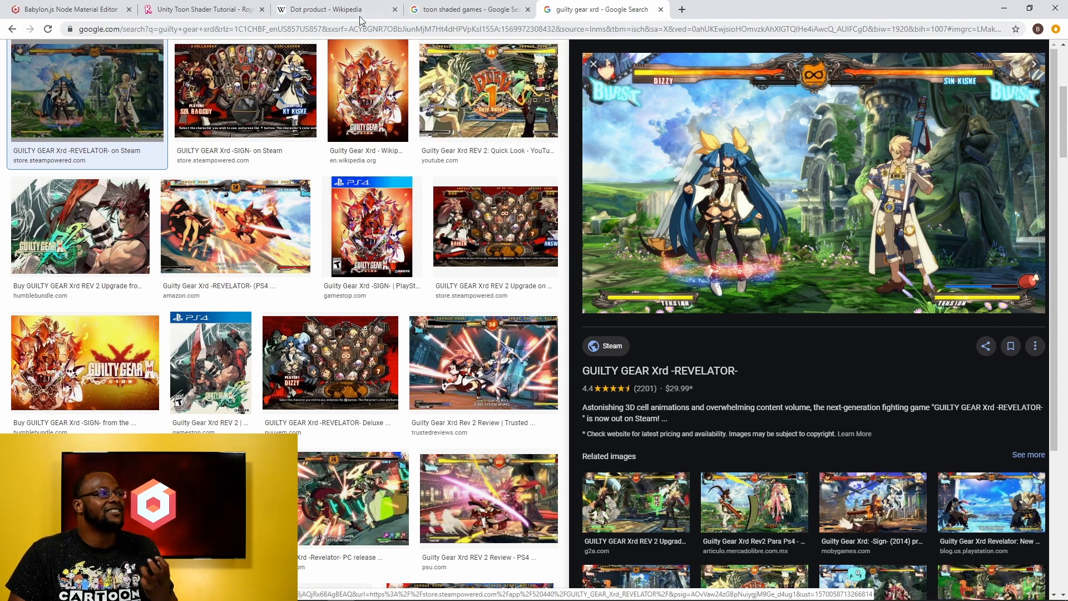
# Return to the Unity toon shader tutorial and find section 4, Rim lighting.
pyautogui.click(158, 11)
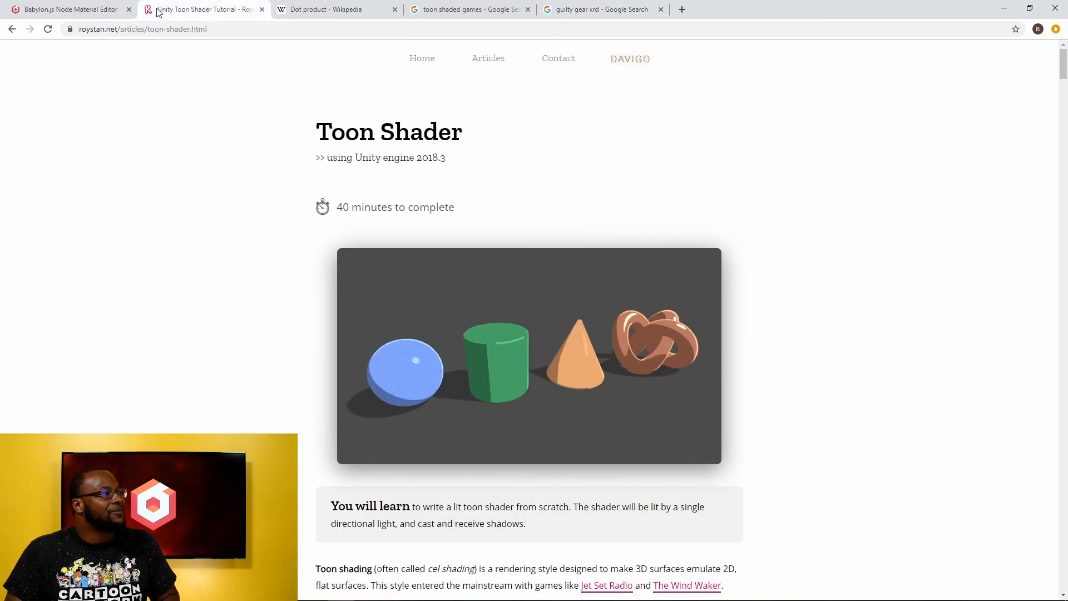
pyautogui.scroll(-20, 268, 357)
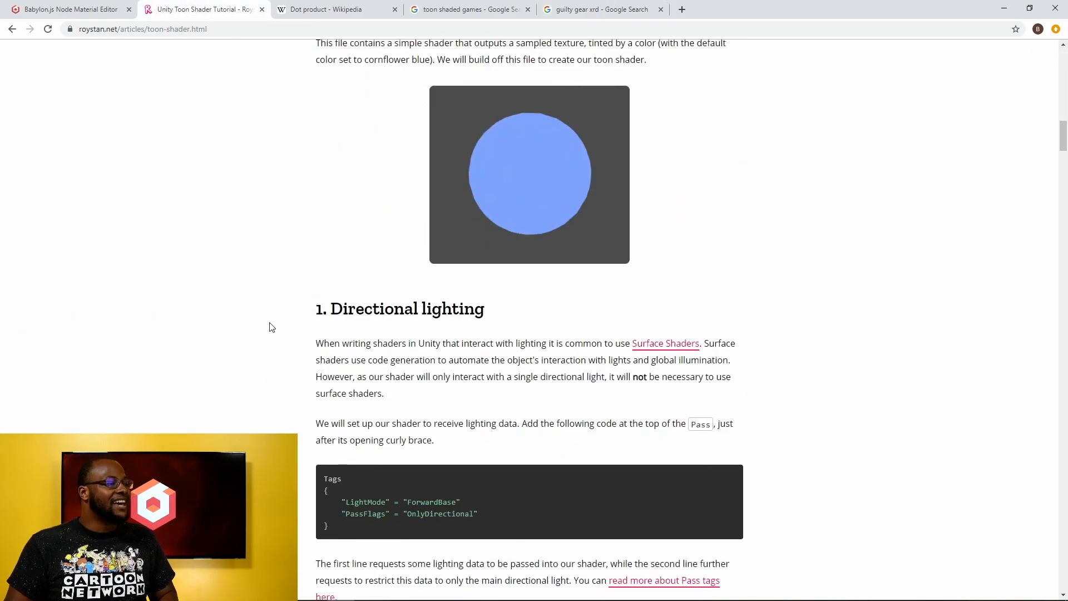
pyautogui.scroll(-7, 279, 324)
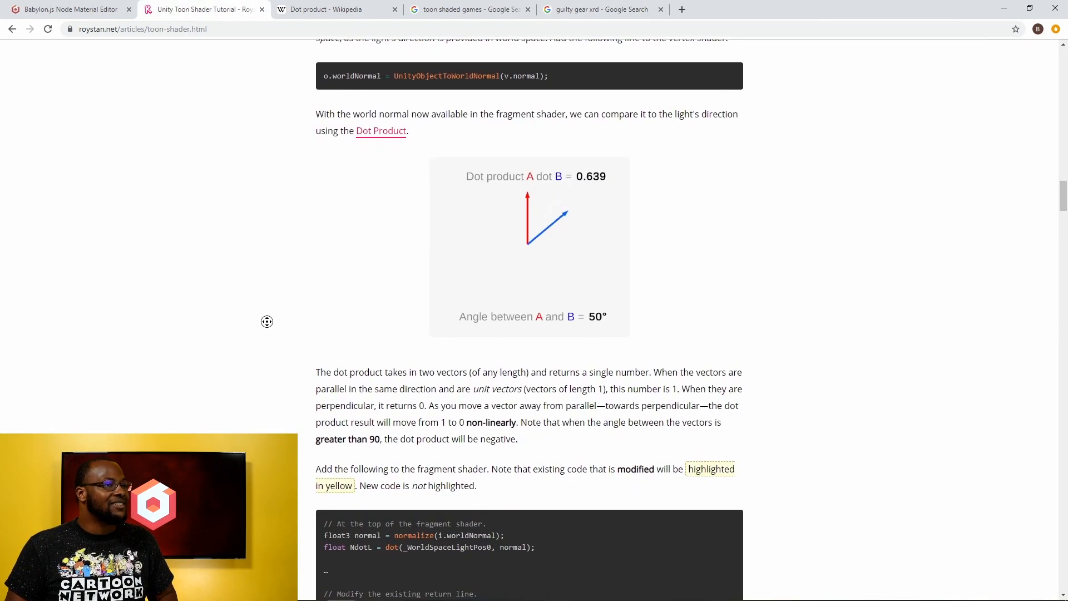
pyautogui.scroll(-20, 269, 324)
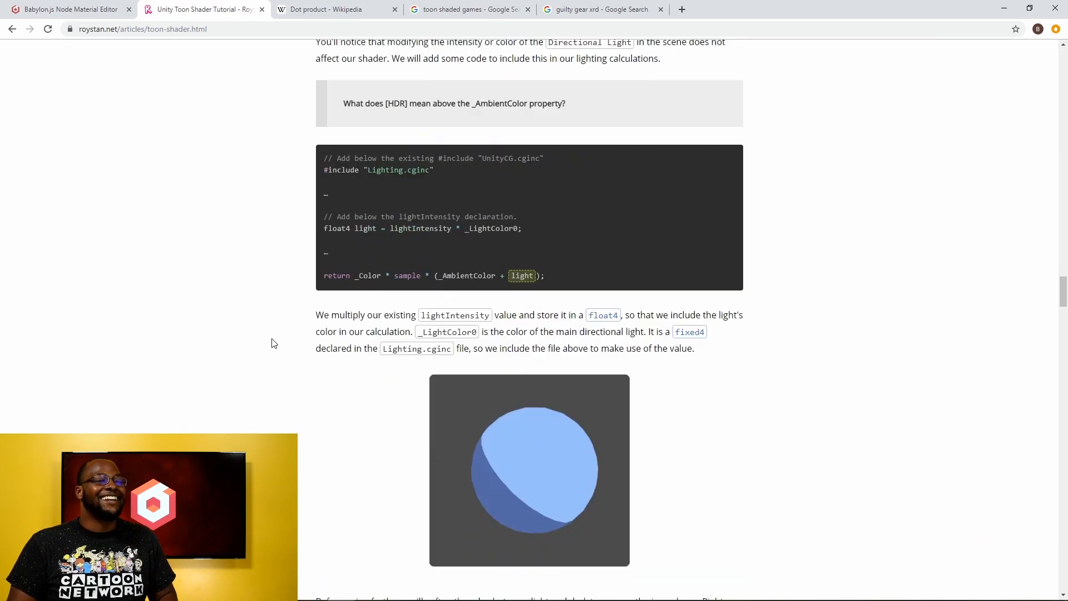
pyautogui.scroll(-20, 274, 343)
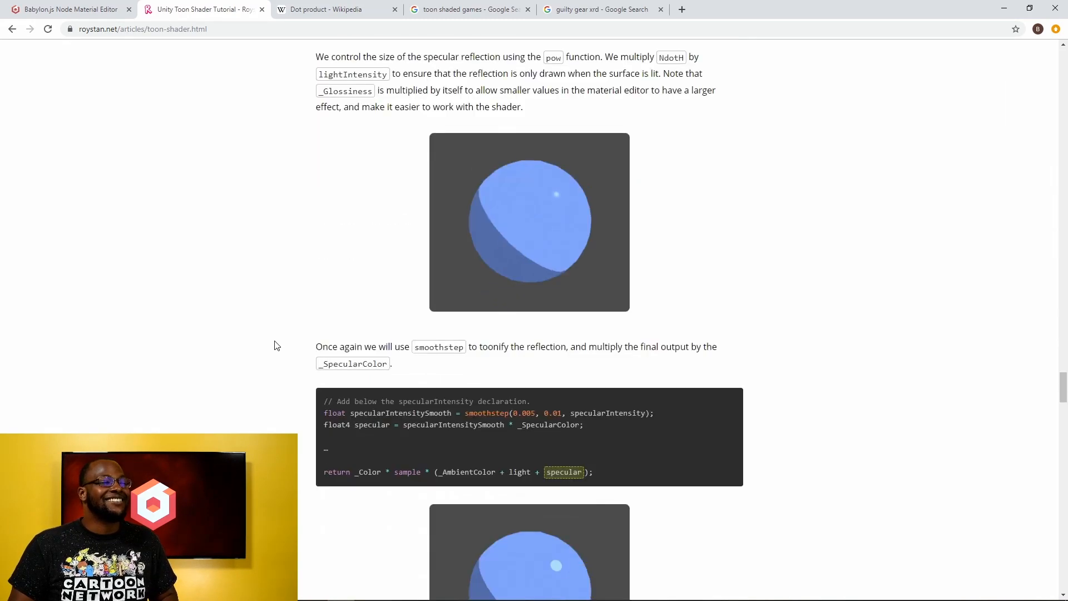
pyautogui.scroll(-12, 274, 349)
pyautogui.scroll(9, 276, 342)
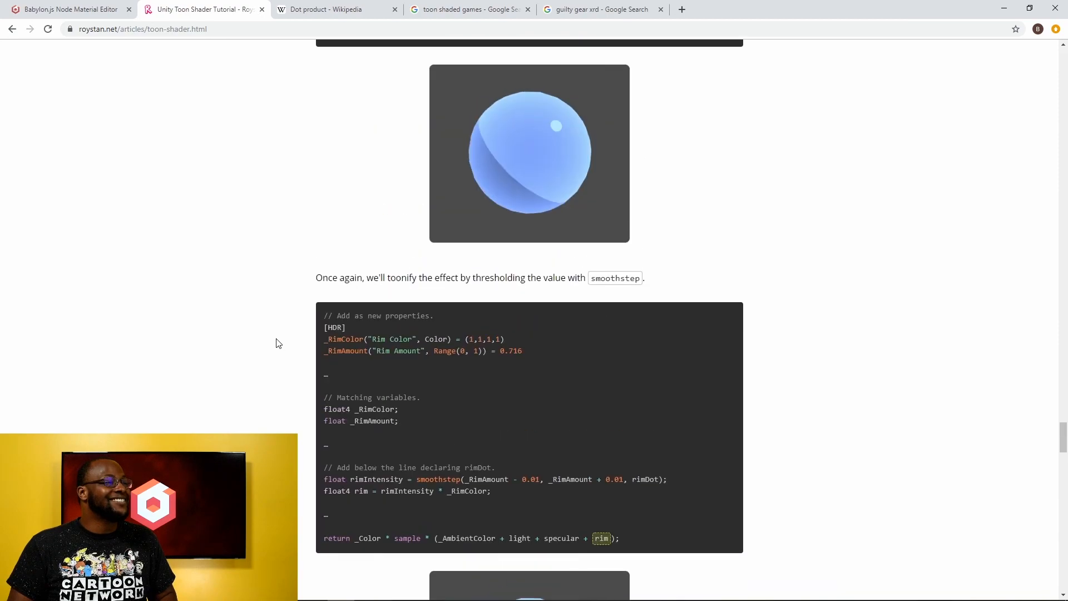
pyautogui.scroll(2, 276, 341)
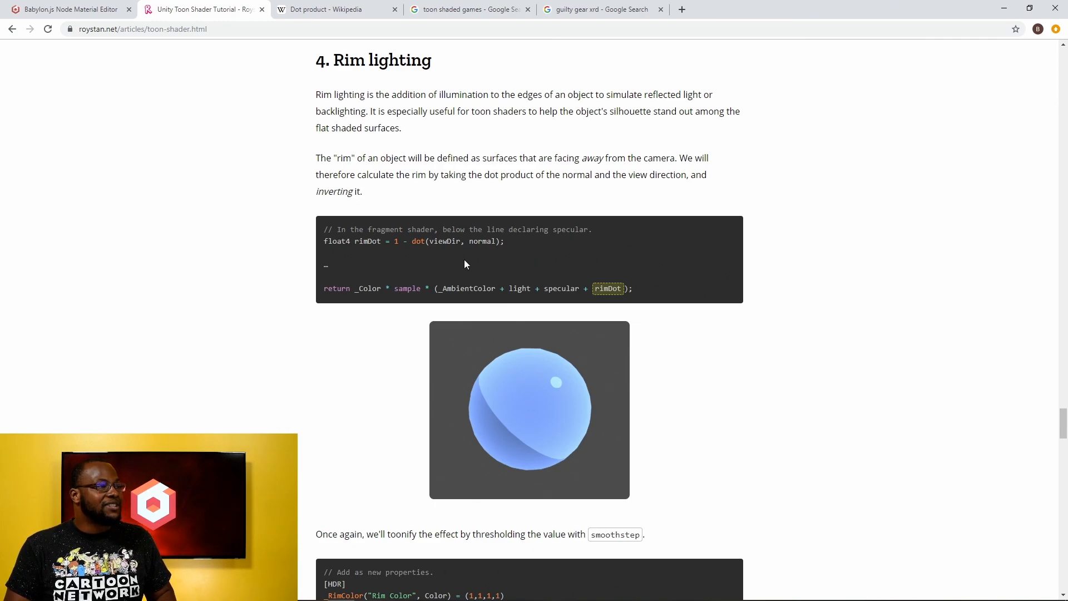
# Examine the rimDot line of the rim lighting code, highlighting the dot product of viewDir and normal and its inversion.
pyautogui.moveTo(384, 243); pyautogui.dragTo(493, 238)
pyautogui.click(463, 241)
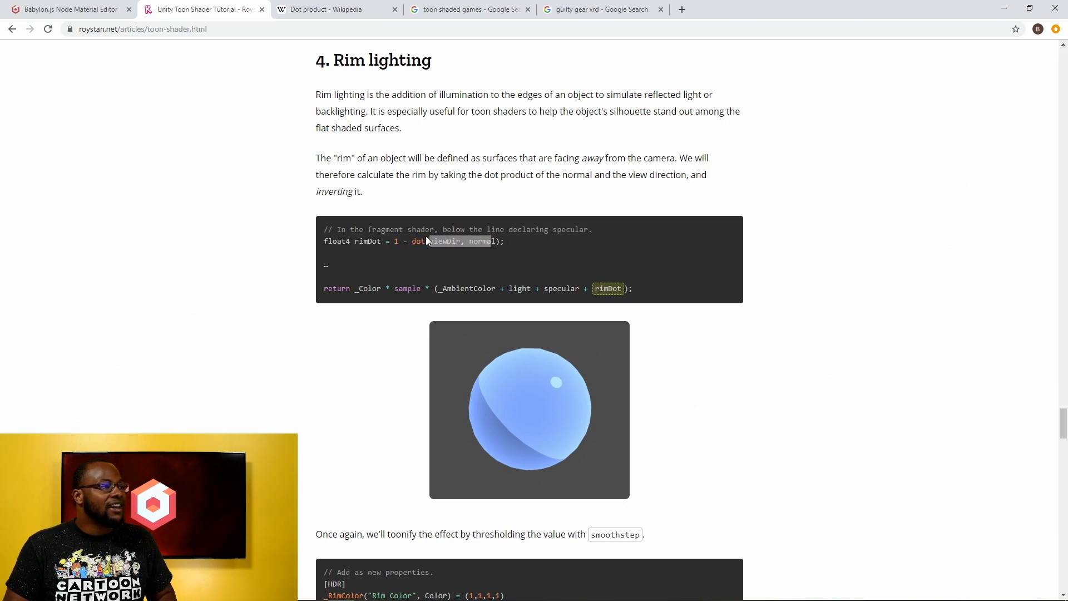
pyautogui.moveTo(396, 243); pyautogui.dragTo(461, 241)
pyautogui.click(506, 241)
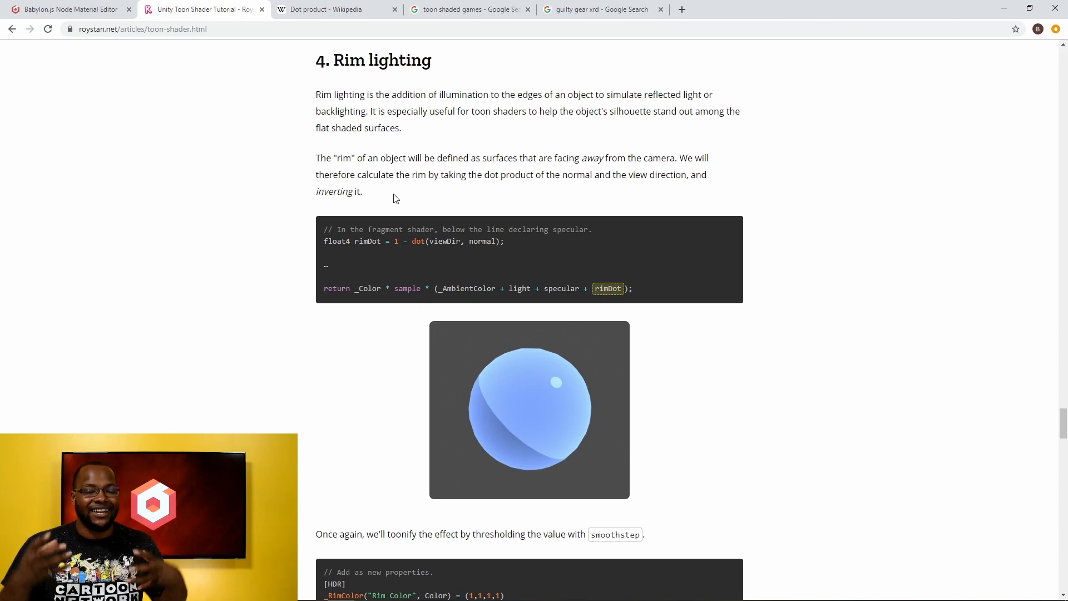
# Return to the Babylon.js Node Material Editor and rename the Normalize block after View direction as V (Normalized).
pyautogui.click(106, 12)
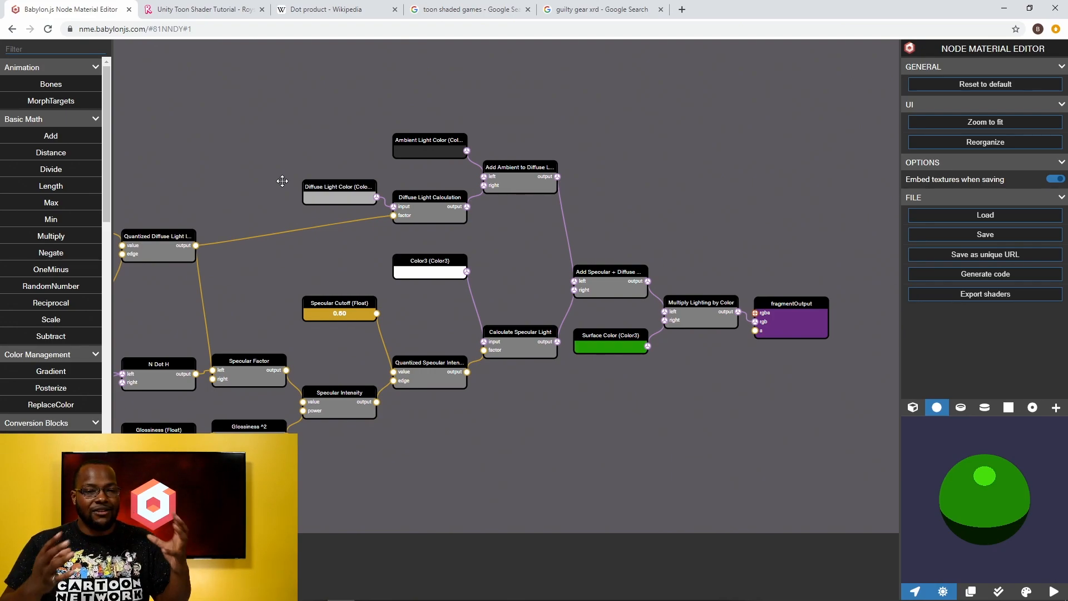
pyautogui.moveTo(470, 432); pyautogui.dragTo(586, 250)
pyautogui.moveTo(451, 303); pyautogui.dragTo(372, 327)
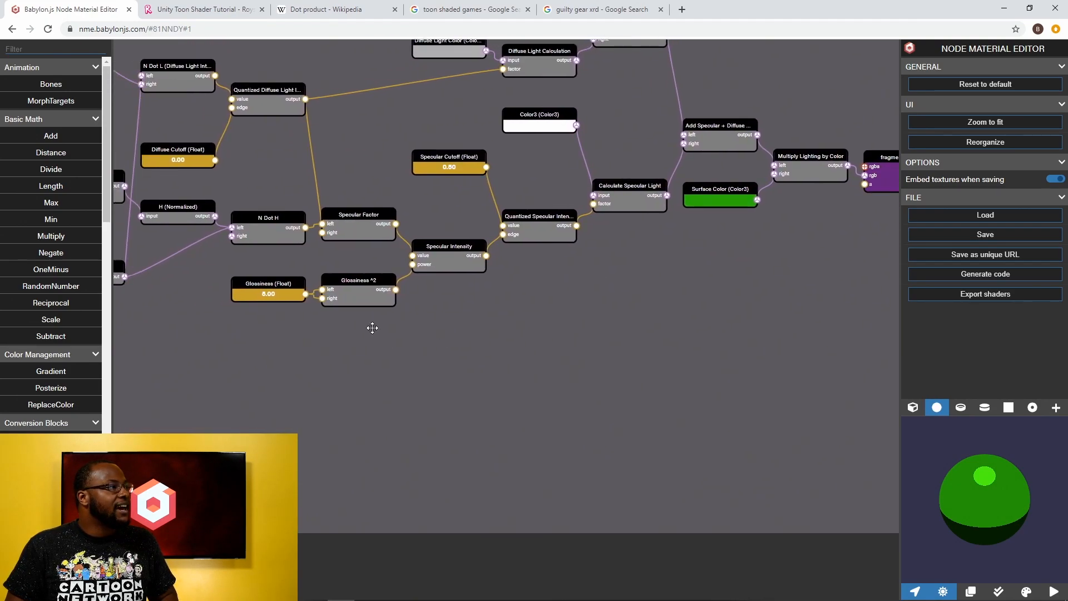
pyautogui.moveTo(417, 297); pyautogui.dragTo(756, 391)
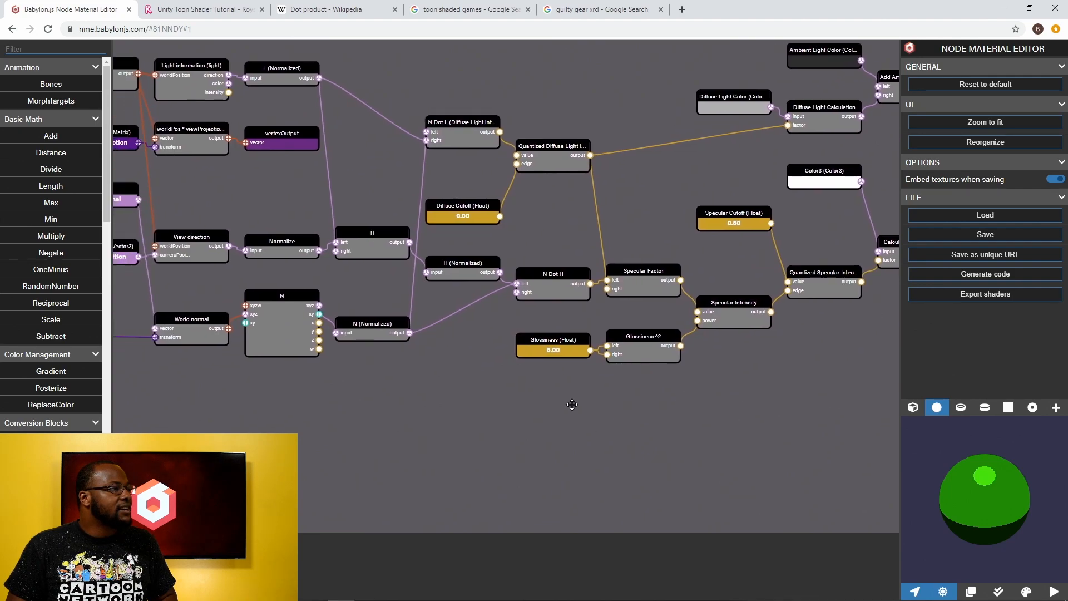
pyautogui.moveTo(508, 408); pyautogui.dragTo(544, 422)
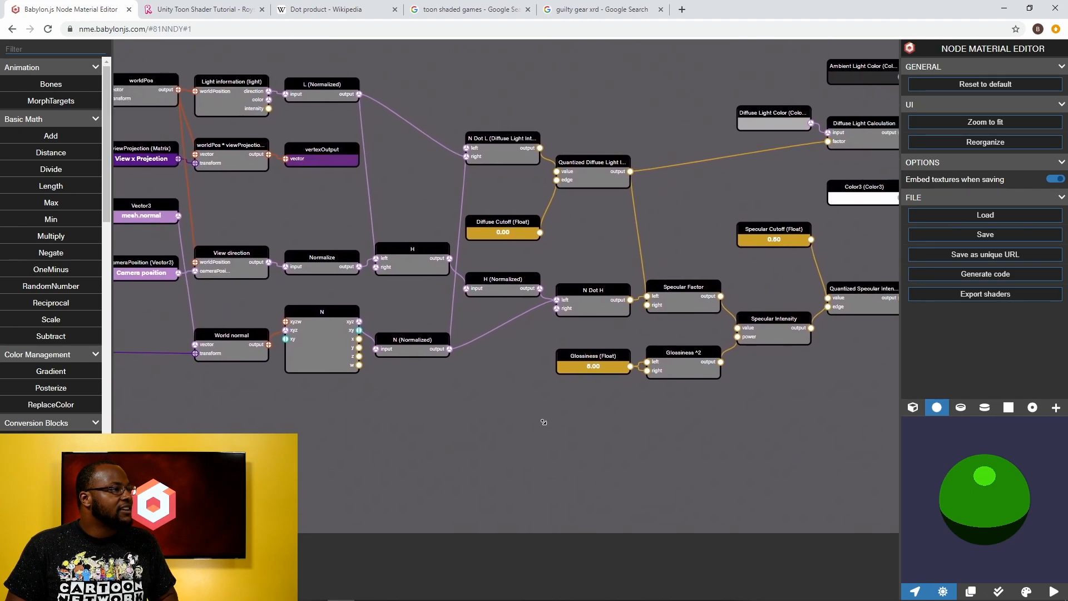
pyautogui.click(333, 267)
pyautogui.click(247, 264)
pyautogui.click(304, 266)
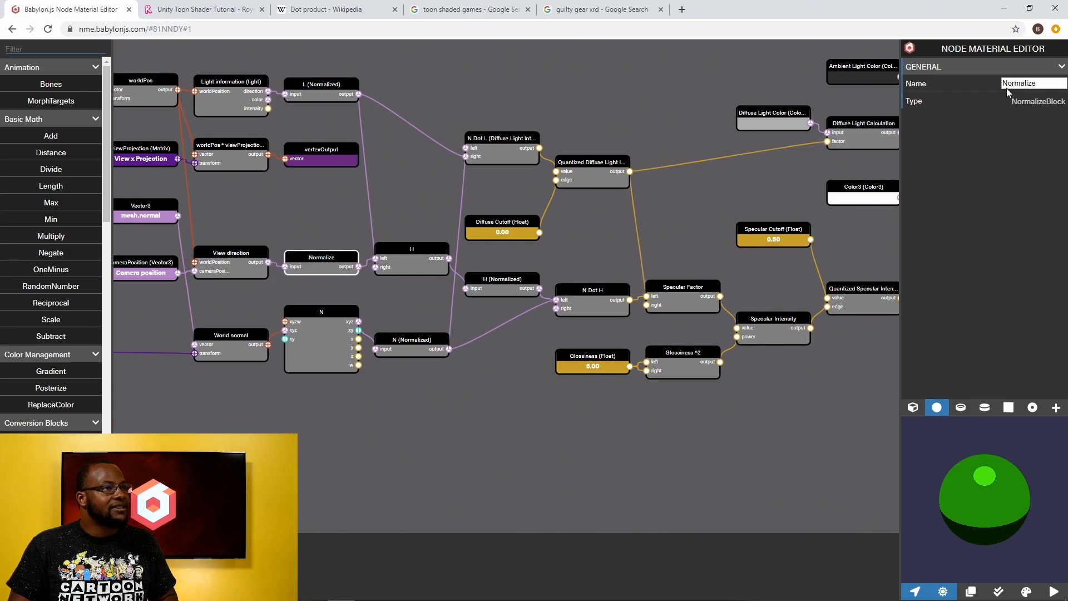
pyautogui.moveTo(1048, 83); pyautogui.dragTo(954, 78)
pyautogui.write('V Mor')
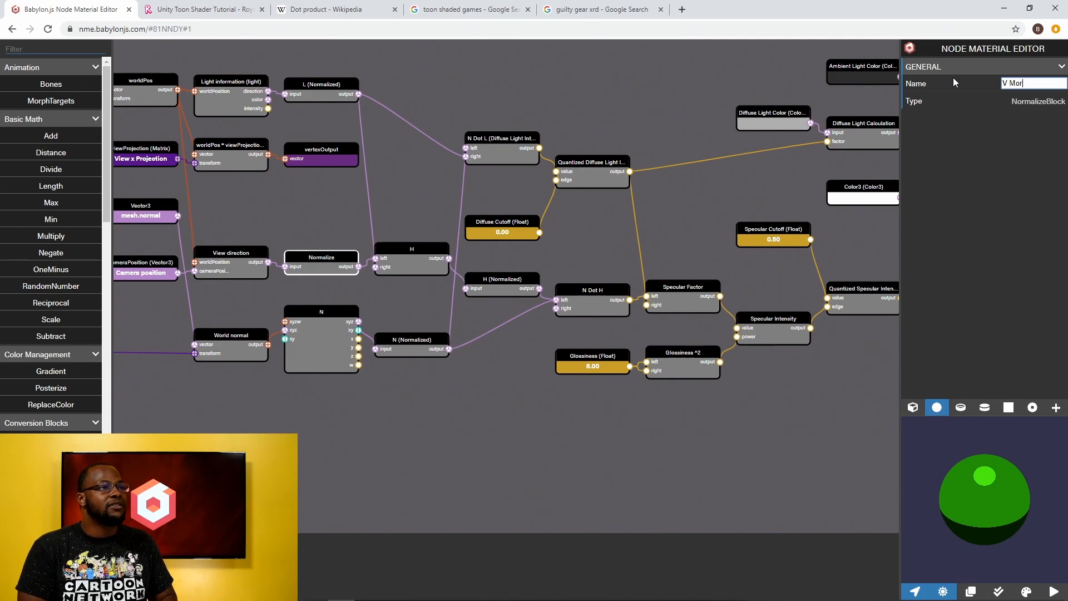
pyautogui.press('BackSpace')
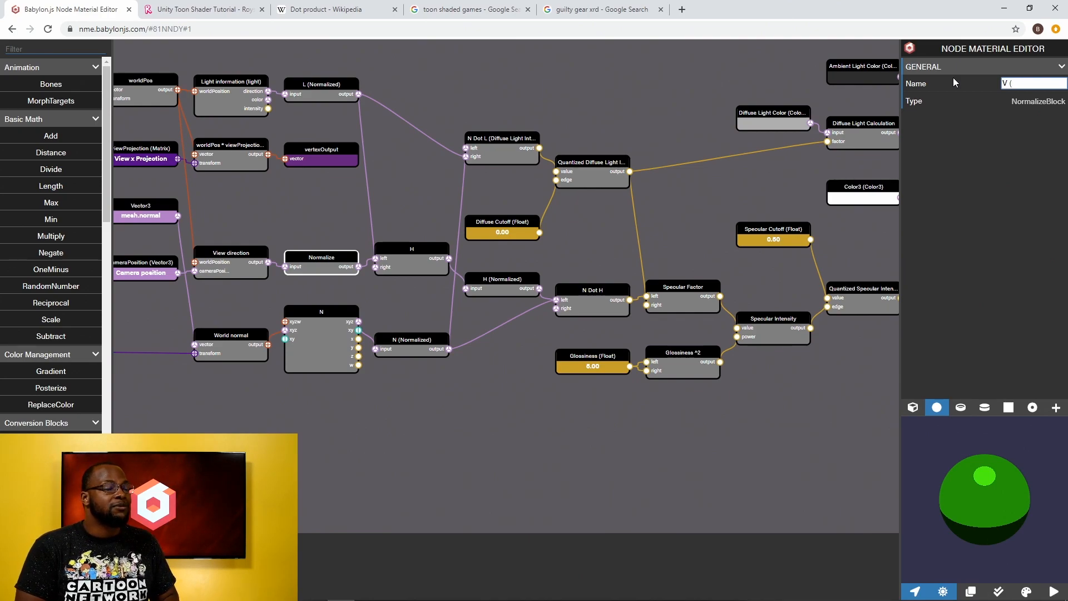
pyautogui.write('(Normalized)')
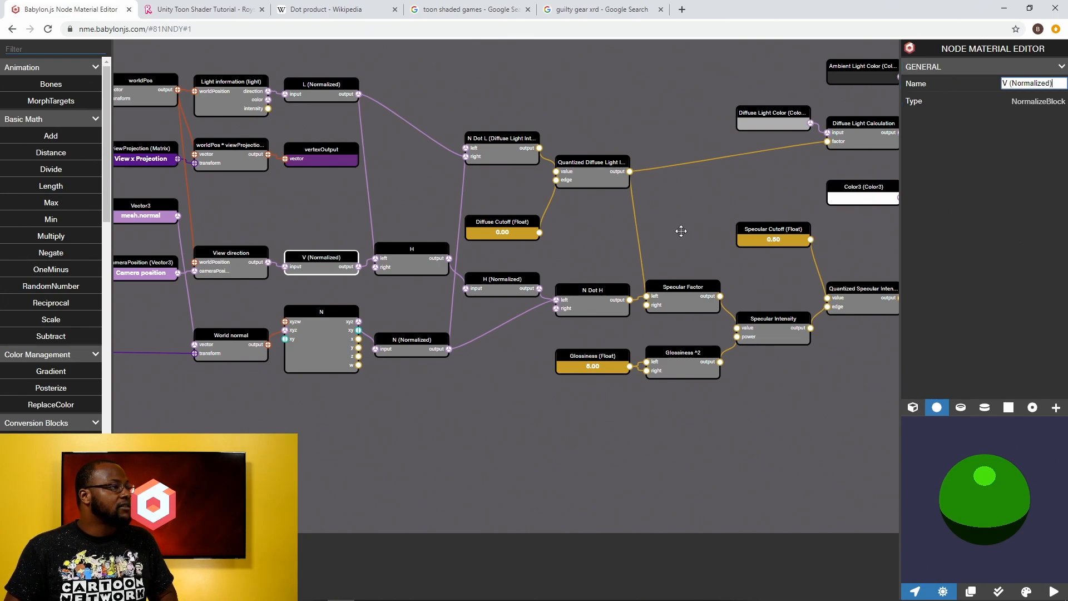
# Add a Dot block below the graph and connect V (Normalized) to its right input and N (Normalized) to its left input.
pyautogui.moveTo(480, 415); pyautogui.dragTo(386, 414)
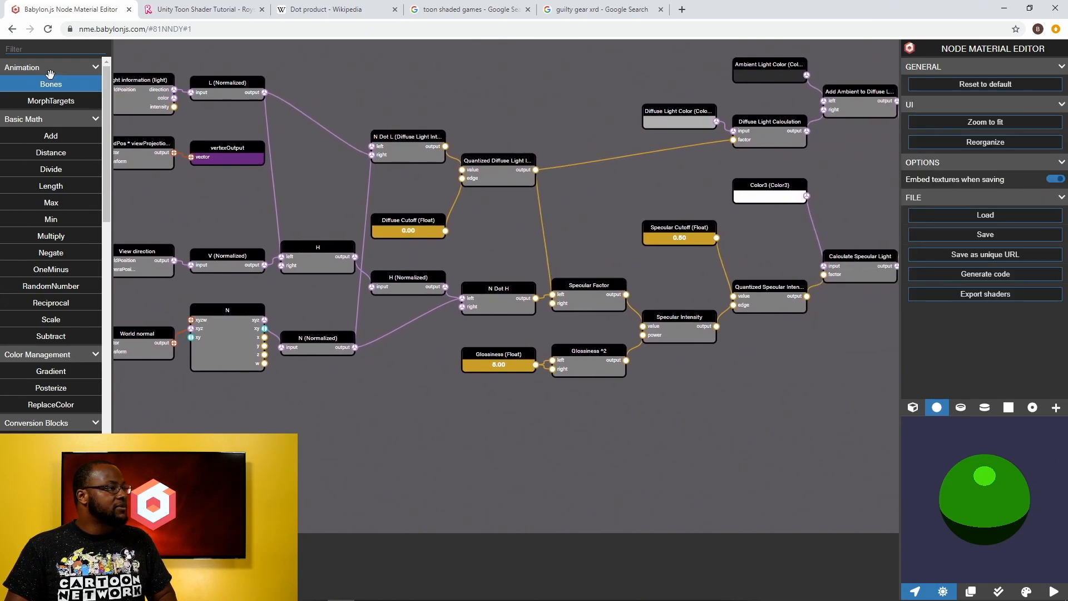
pyautogui.click(25, 50)
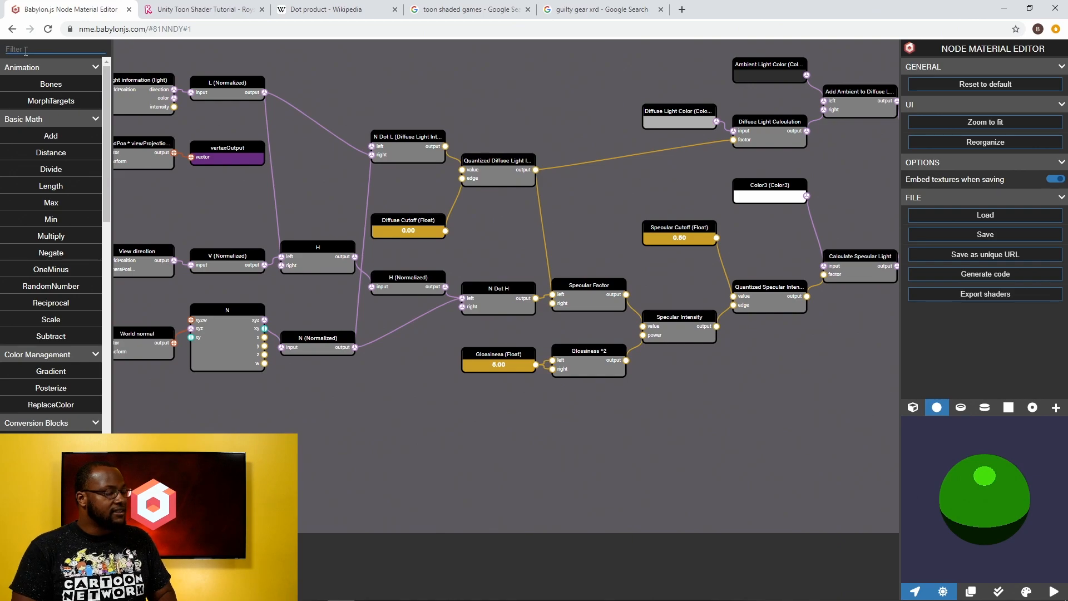
pyautogui.write('dot')
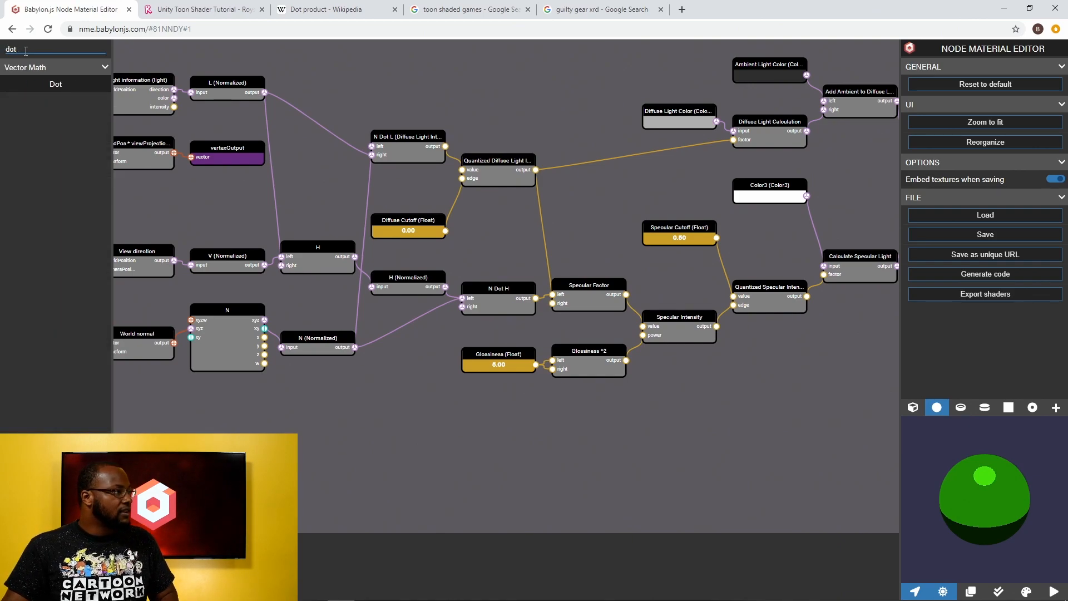
pyautogui.moveTo(56, 83); pyautogui.dragTo(489, 430)
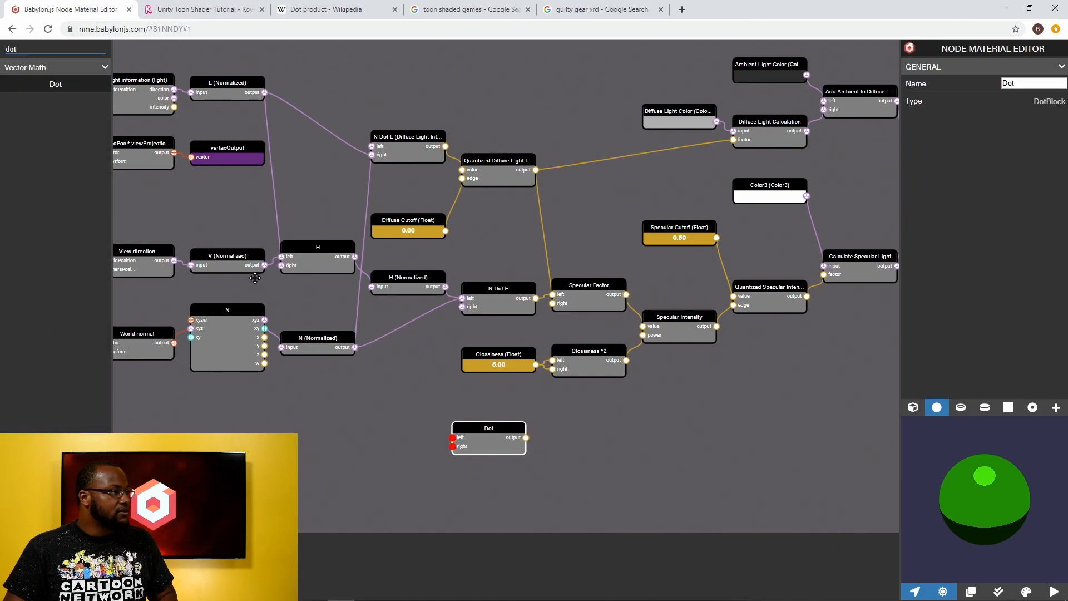
pyautogui.moveTo(265, 265); pyautogui.dragTo(454, 446)
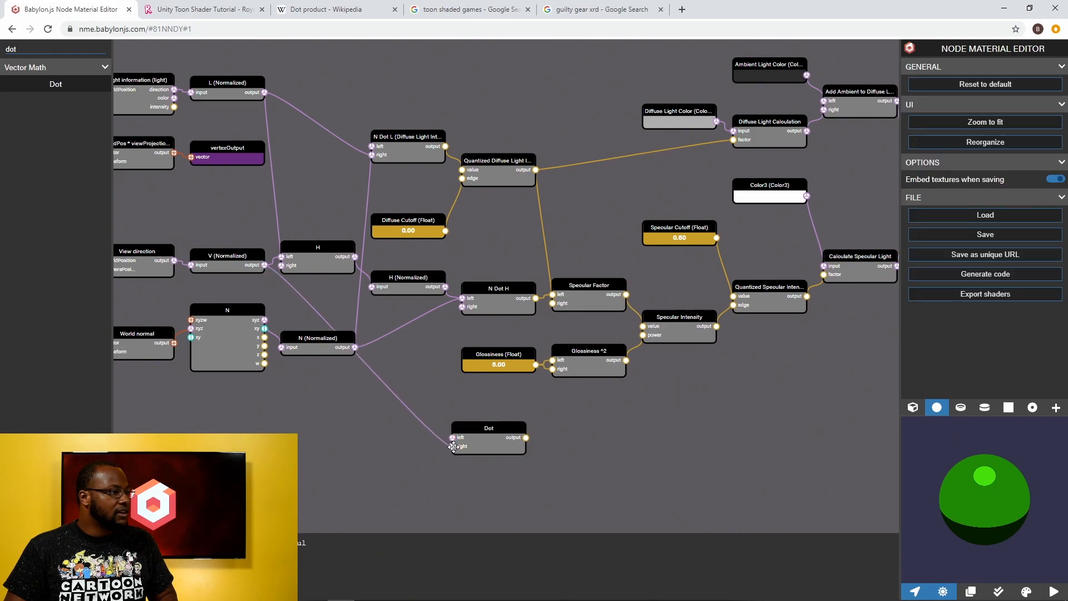
pyautogui.moveTo(355, 347); pyautogui.dragTo(844, 370)
# Reposition the Dot and fragmentOutput blocks to make room between them, and clear the block filter.
pyautogui.moveTo(795, 346); pyautogui.dragTo(382, 398)
pyautogui.moveTo(457, 428); pyautogui.dragTo(534, 423)
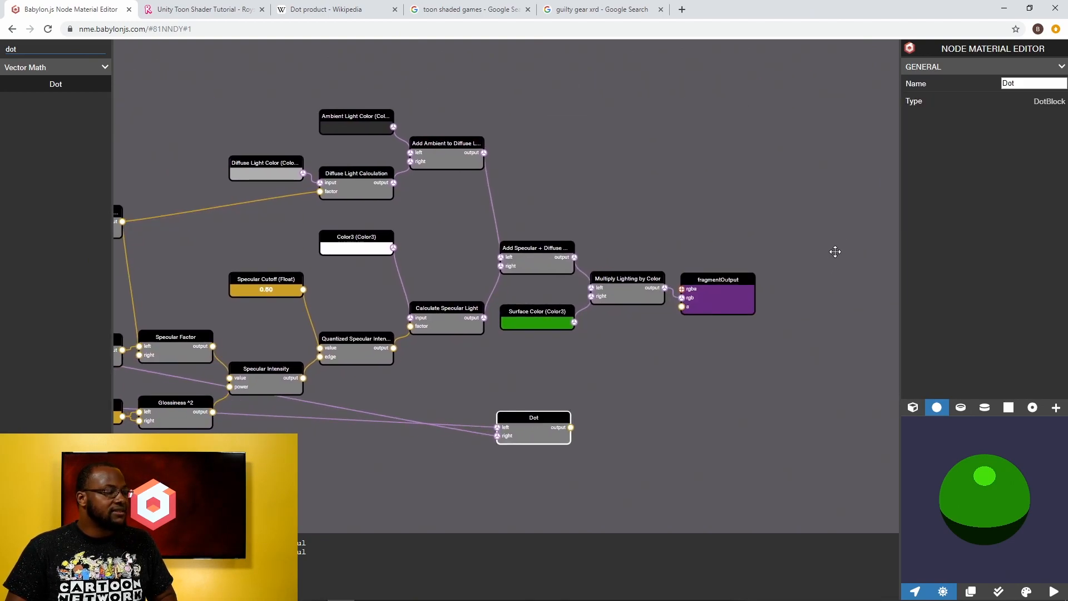
pyautogui.moveTo(744, 284); pyautogui.dragTo(847, 289)
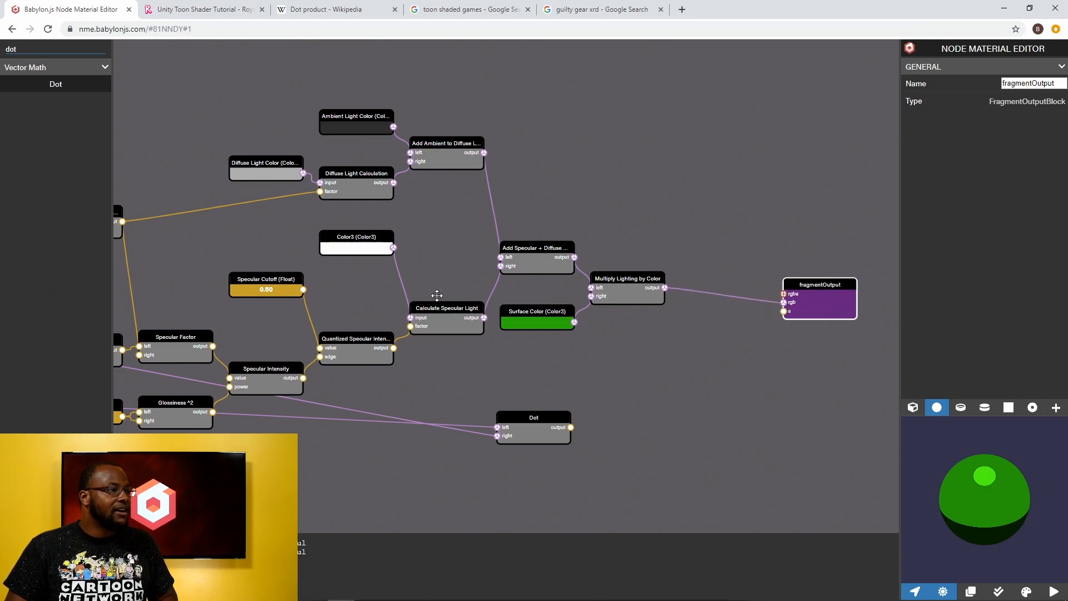
pyautogui.moveTo(52, 53); pyautogui.dragTo(2, 49)
pyautogui.press('BackSpace')
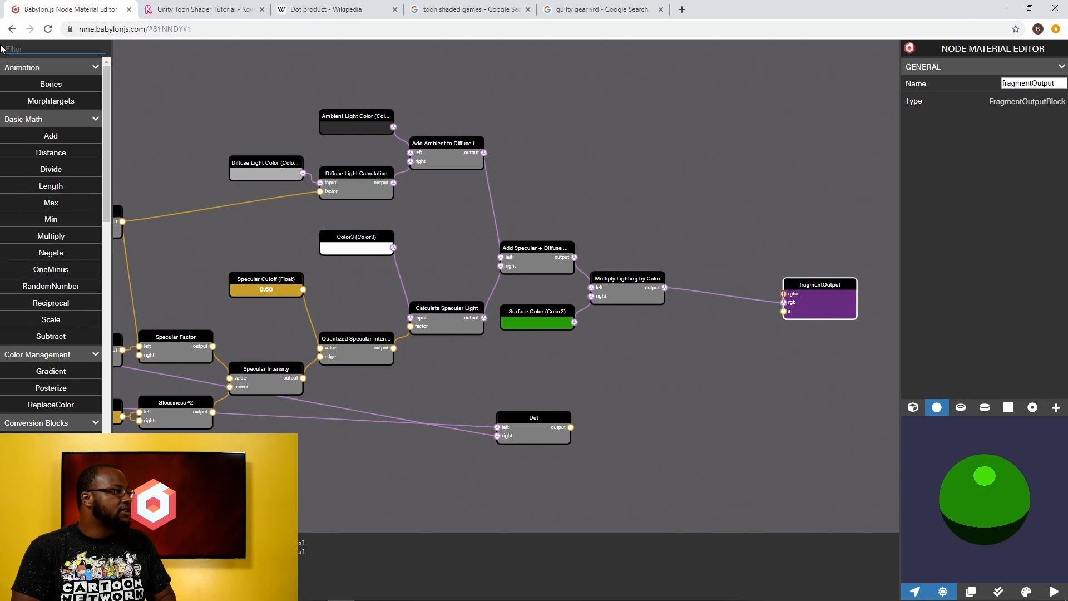
pyautogui.write('vec')
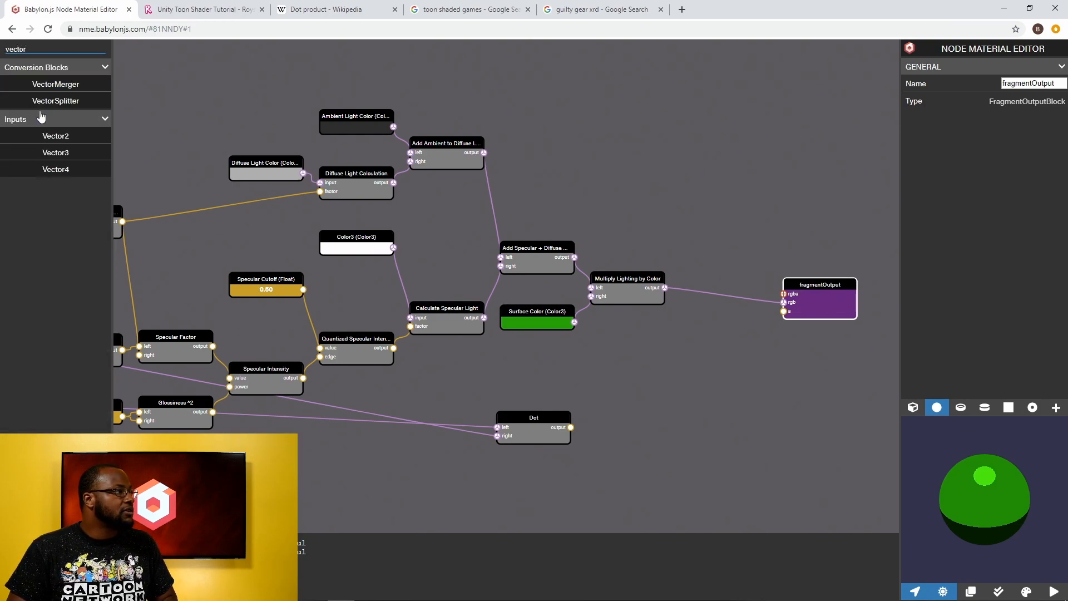
pyautogui.write('to')
pyautogui.press('BackSpace')
pyautogui.press('BackSpace')
pyautogui.press('BackSpace')
pyautogui.press('BackSpace')
pyautogui.press('BackSpace')
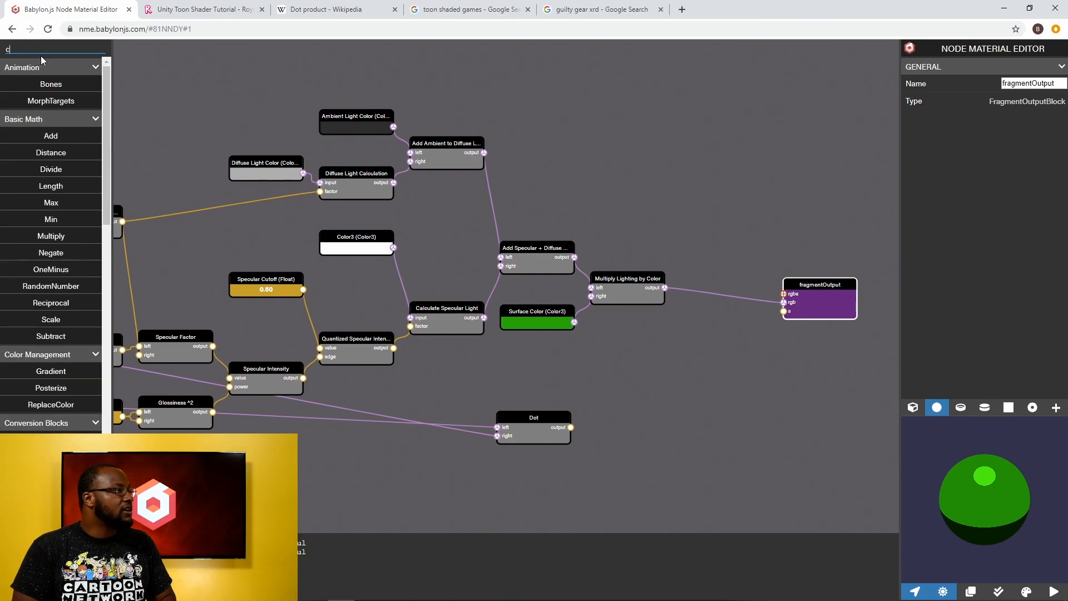
# Add a ColorMerger block, feed the Dot output into its r, g and b inputs, and connect its rgb output to fragmentOutput's rgb.
pyautogui.write('color')
pyautogui.moveTo(56, 119); pyautogui.dragTo(700, 423)
pyautogui.moveTo(571, 428); pyautogui.dragTo(664, 423)
pyautogui.moveTo(571, 427); pyautogui.dragTo(664, 431)
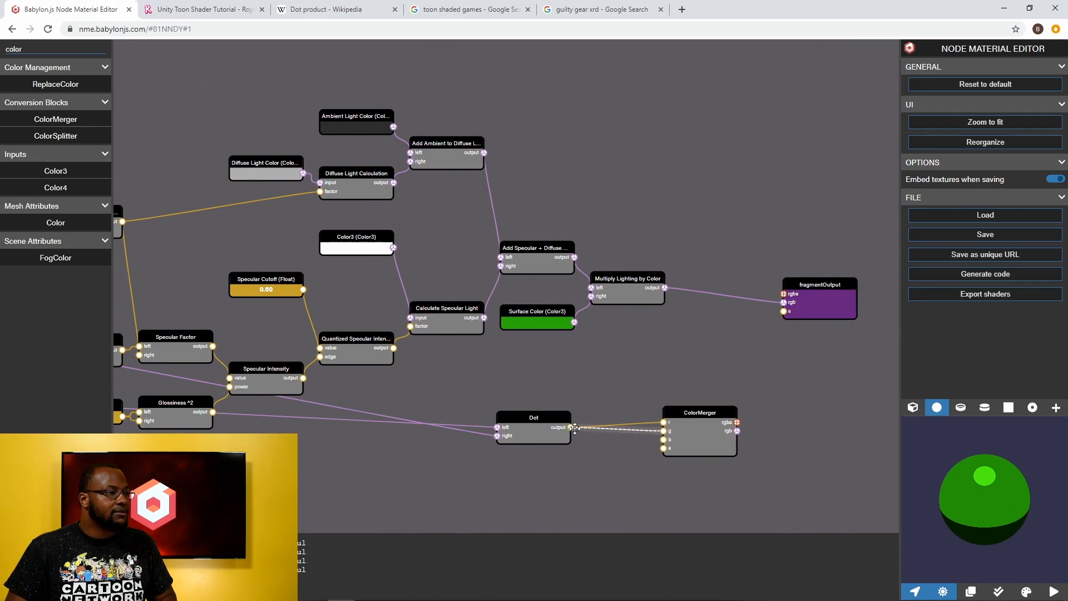
pyautogui.moveTo(571, 428); pyautogui.dragTo(664, 440)
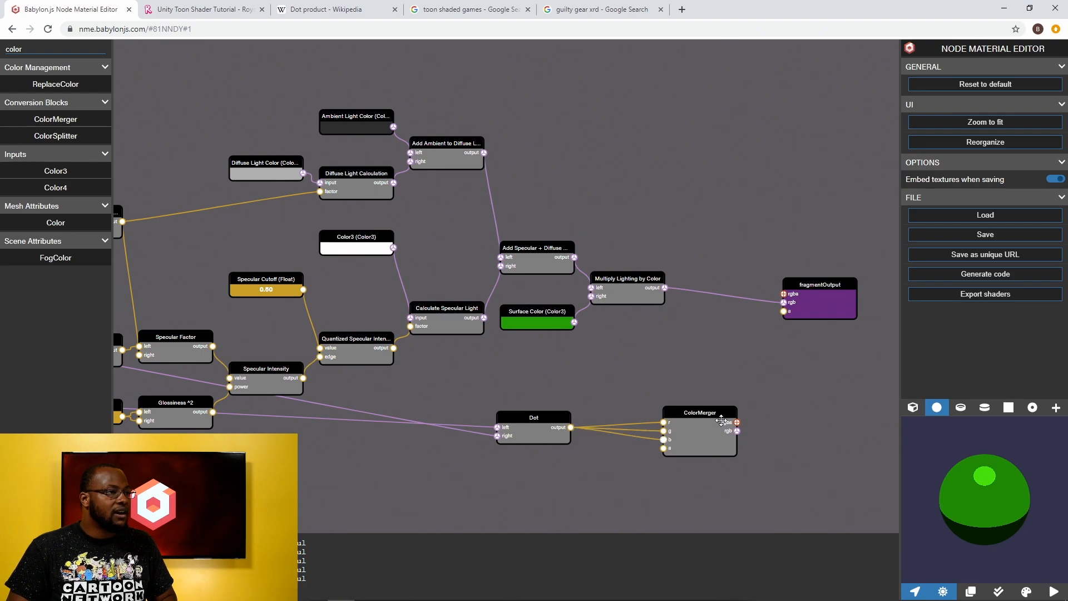
pyautogui.moveTo(738, 431); pyautogui.dragTo(785, 303)
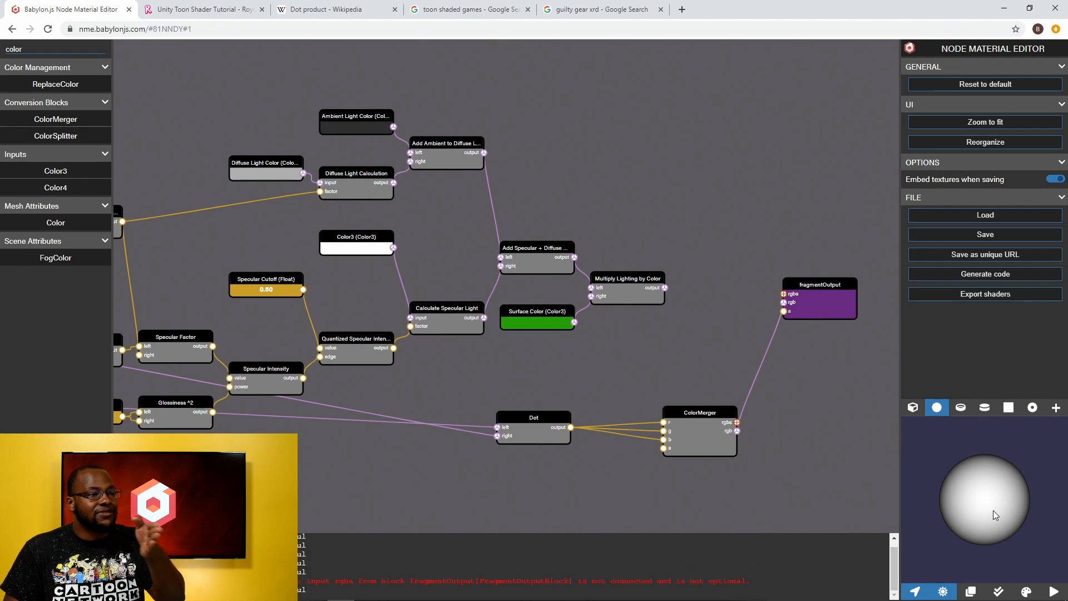
# Try the cylinder and plane preview meshes, settle on the shader ball, and orbit it to examine the shading.
pyautogui.click(985, 408)
pyautogui.click(1003, 410)
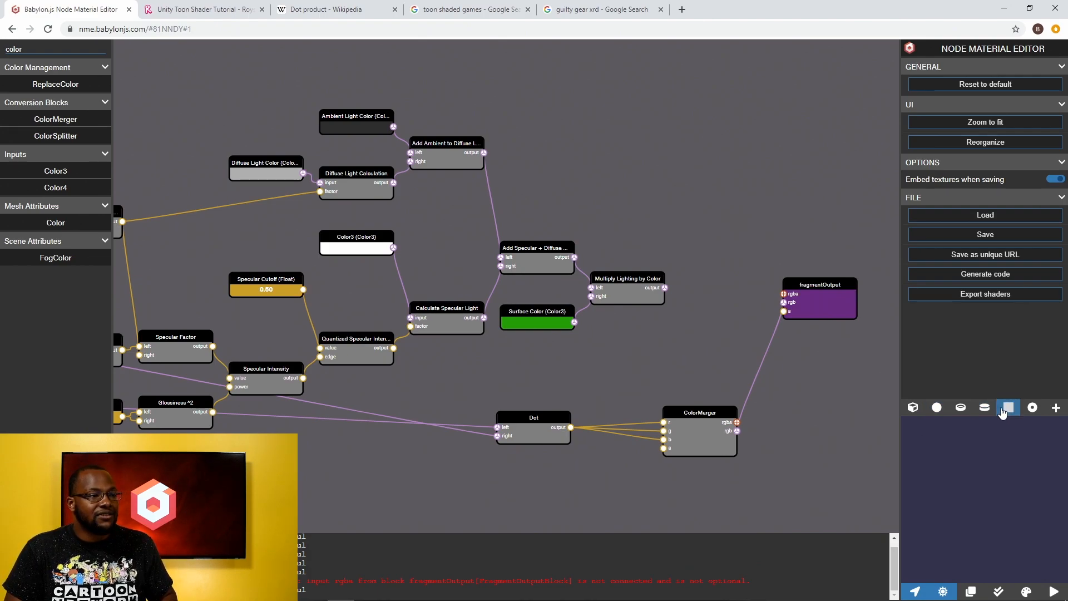
pyautogui.click(1032, 408)
pyautogui.moveTo(989, 487)
pyautogui.mouseDown()
pyautogui.moveTo(1017, 536)
pyautogui.moveTo(1021, 480)
pyautogui.moveTo(1060, 542)
pyautogui.moveTo(958, 495)
pyautogui.moveTo(973, 485)
pyautogui.moveTo(861, 443)
pyautogui.moveTo(917, 444)
pyautogui.moveTo(902, 413)
pyautogui.moveTo(928, 452)
pyautogui.moveTo(980, 491)
pyautogui.mouseUp()
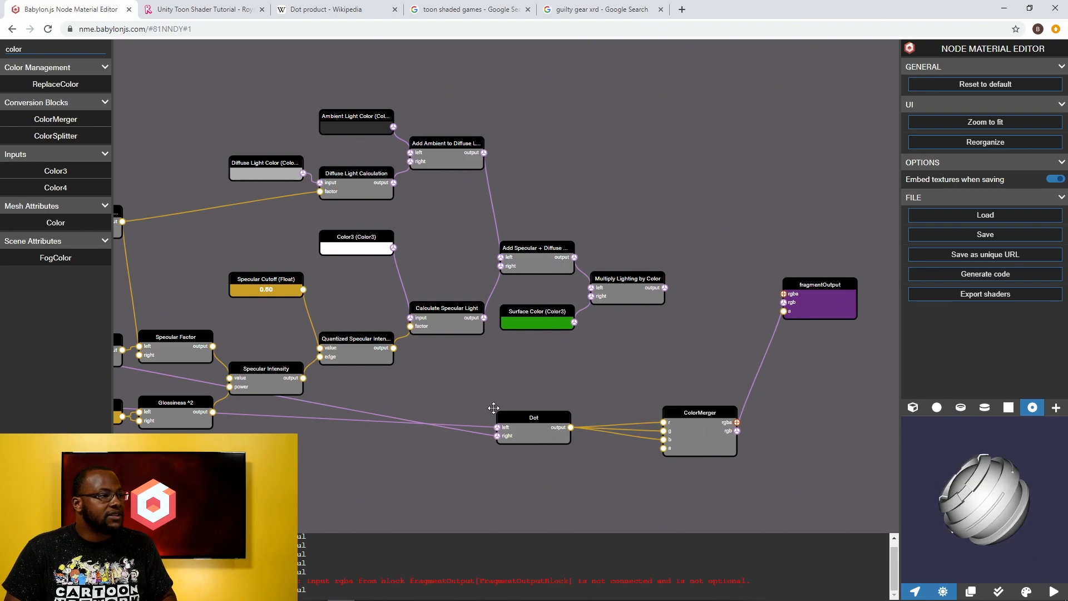
# Insert a OneMinus block between Dot and ColorMerger, feed its output into r, g and b, and inspect the preview.
pyautogui.moveTo(32, 48); pyautogui.dragTo(2, 48)
pyautogui.write('onemin')
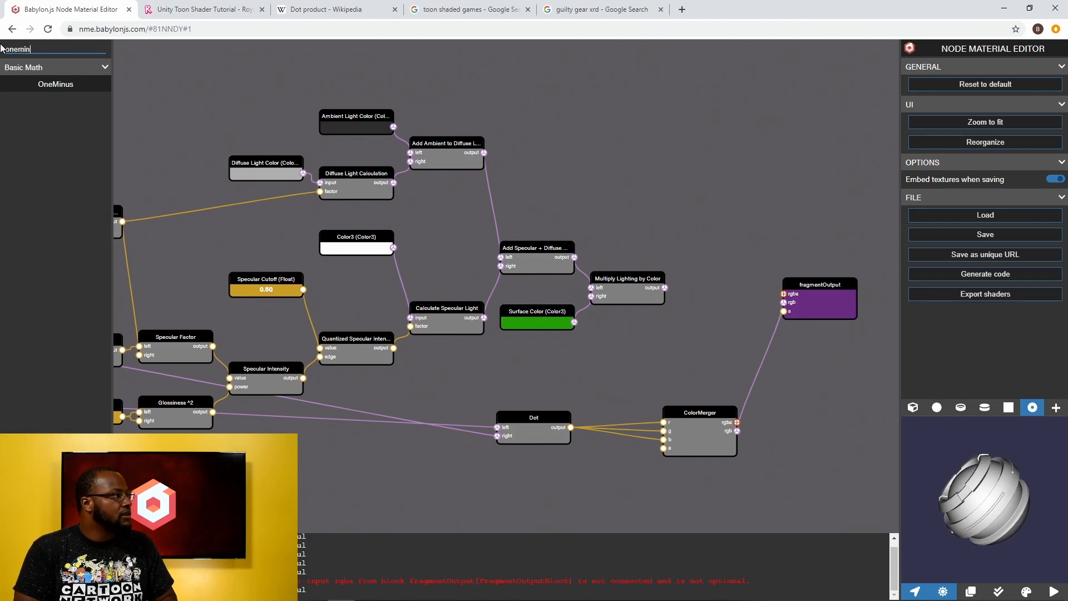
pyautogui.moveTo(40, 85); pyautogui.dragTo(579, 368)
pyautogui.moveTo(571, 428); pyautogui.dragTo(578, 381)
pyautogui.moveTo(651, 381); pyautogui.dragTo(664, 422)
pyautogui.moveTo(652, 380); pyautogui.dragTo(664, 431)
pyautogui.moveTo(652, 382); pyautogui.dragTo(640, 425)
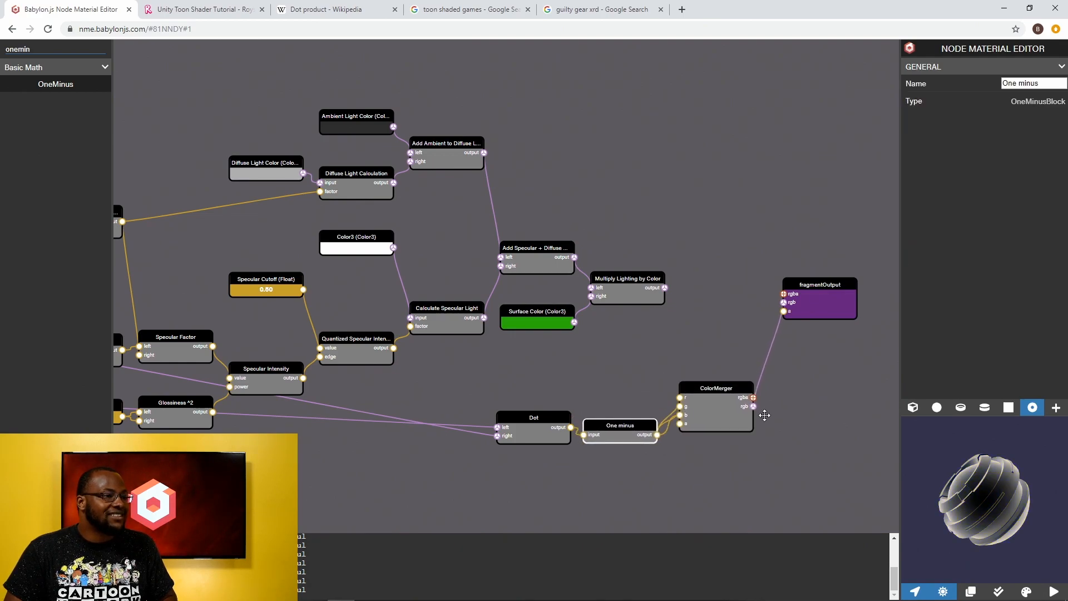
pyautogui.moveTo(955, 490); pyautogui.dragTo(1027, 530)
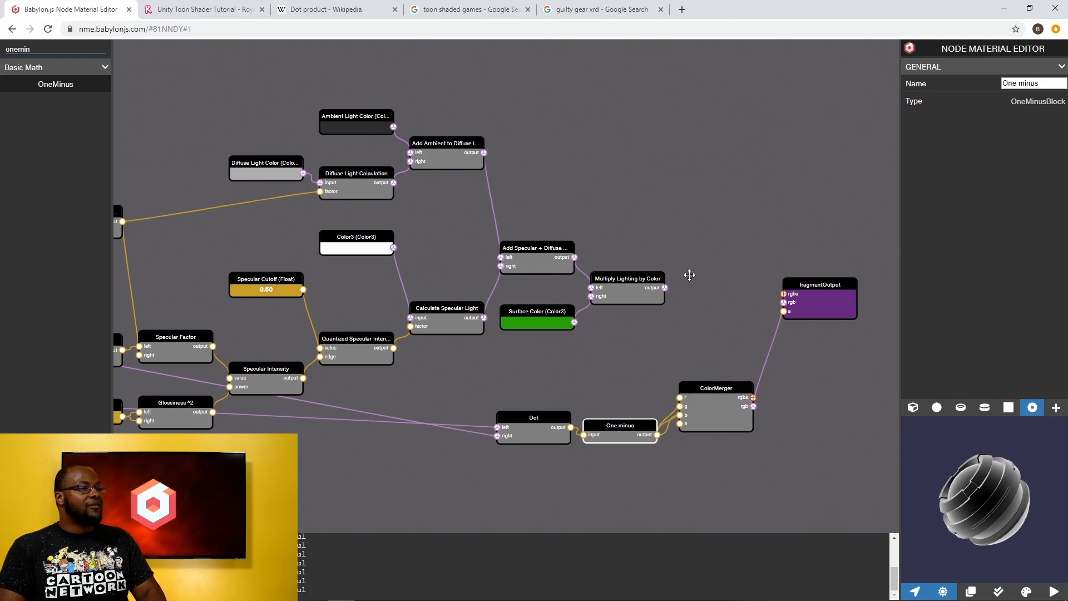
pyautogui.moveTo(974, 488)
pyautogui.mouseDown()
pyautogui.moveTo(1001, 515)
pyautogui.moveTo(955, 458)
pyautogui.moveTo(968, 494)
pyautogui.mouseUp()
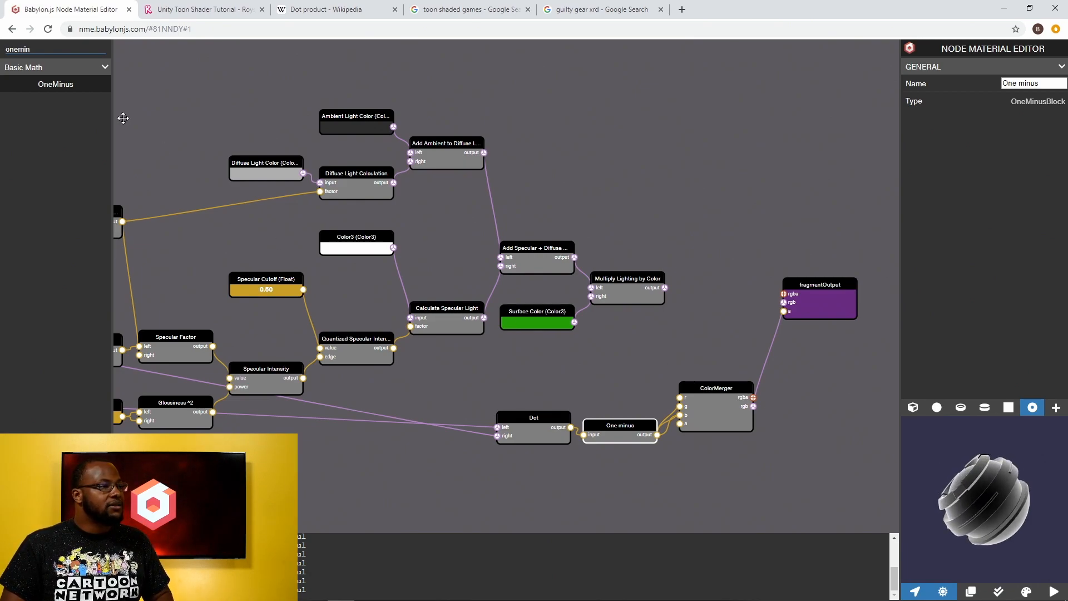
pyautogui.click(37, 50)
pyautogui.moveTo(36, 50); pyautogui.dragTo(1, 47)
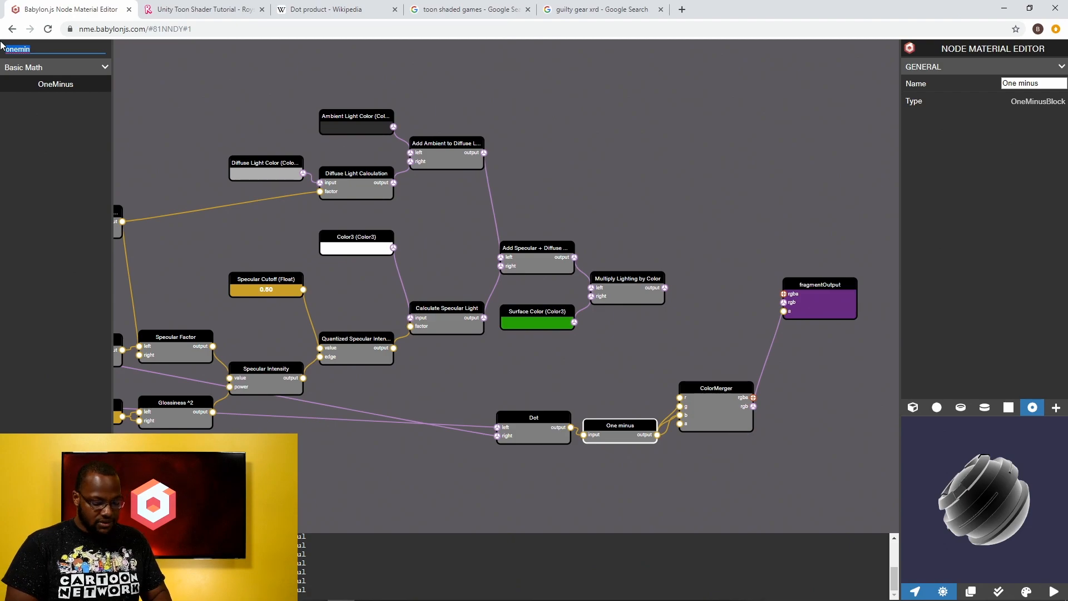
pyautogui.press('BackSpace')
pyautogui.write('nor')
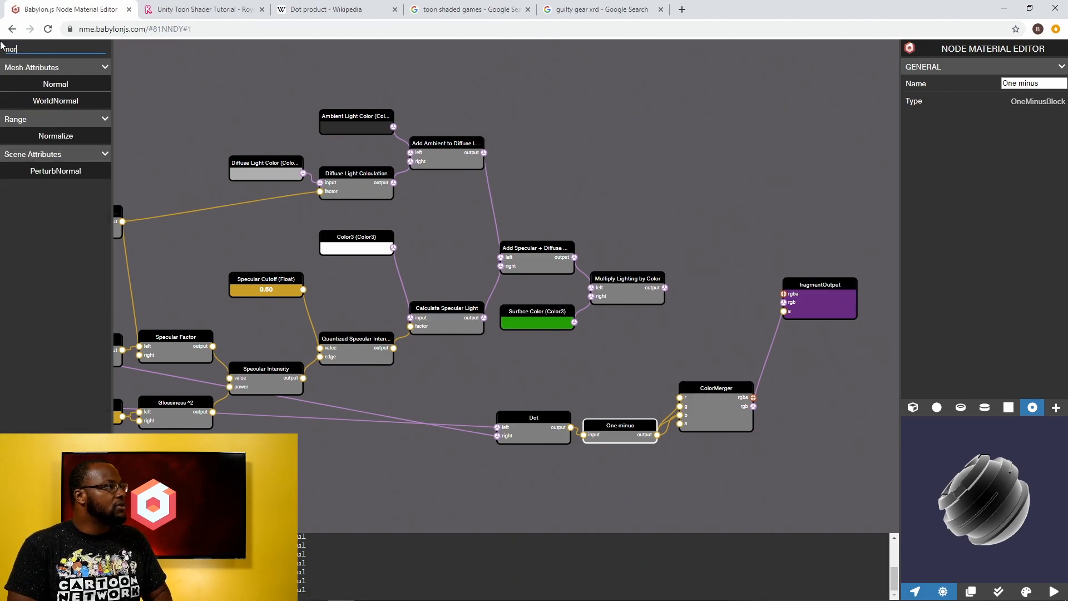
pyautogui.press('BackSpace')
pyautogui.press('BackSpace')
pyautogui.press('BackSpace')
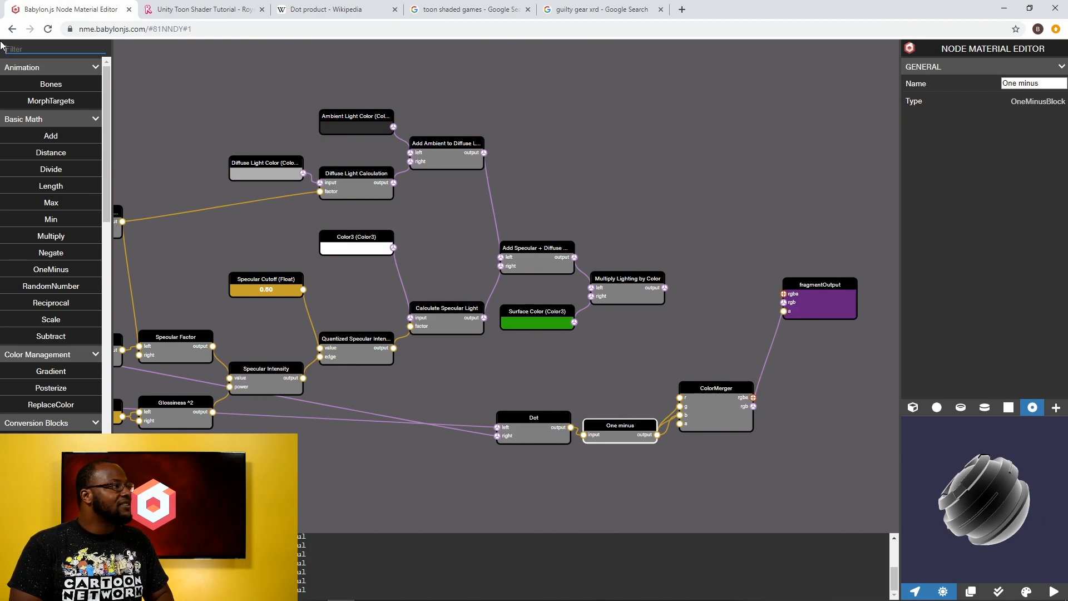
pyautogui.write('z')
pyautogui.press('BackSpace')
# Add a Step block beyond the One minus block and connect One minus's output to its value input.
pyautogui.write('ste')
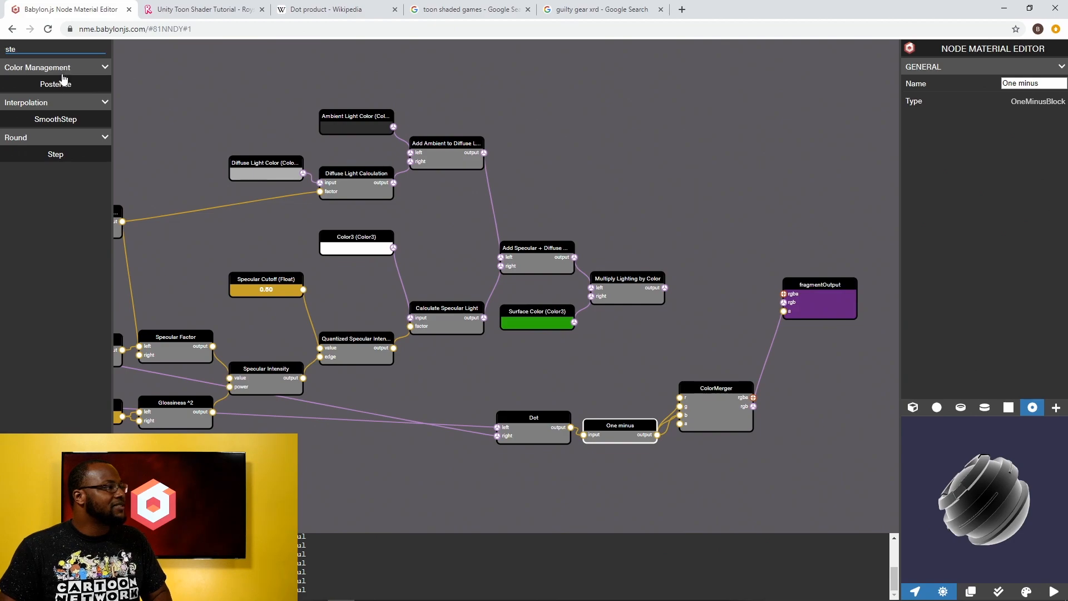
pyautogui.moveTo(56, 154); pyautogui.dragTo(778, 477)
pyautogui.click(691, 423)
pyautogui.click(813, 384)
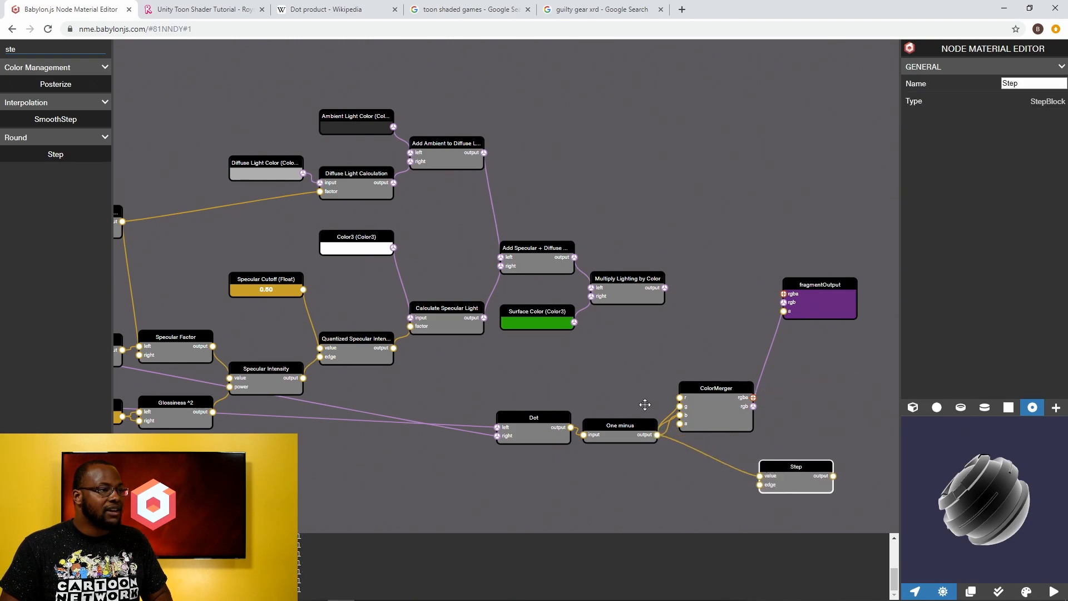
pyautogui.click(20, 48)
pyautogui.write('ste')
pyautogui.press('BackSpace')
pyautogui.press('BackSpace')
pyautogui.press('BackSpace')
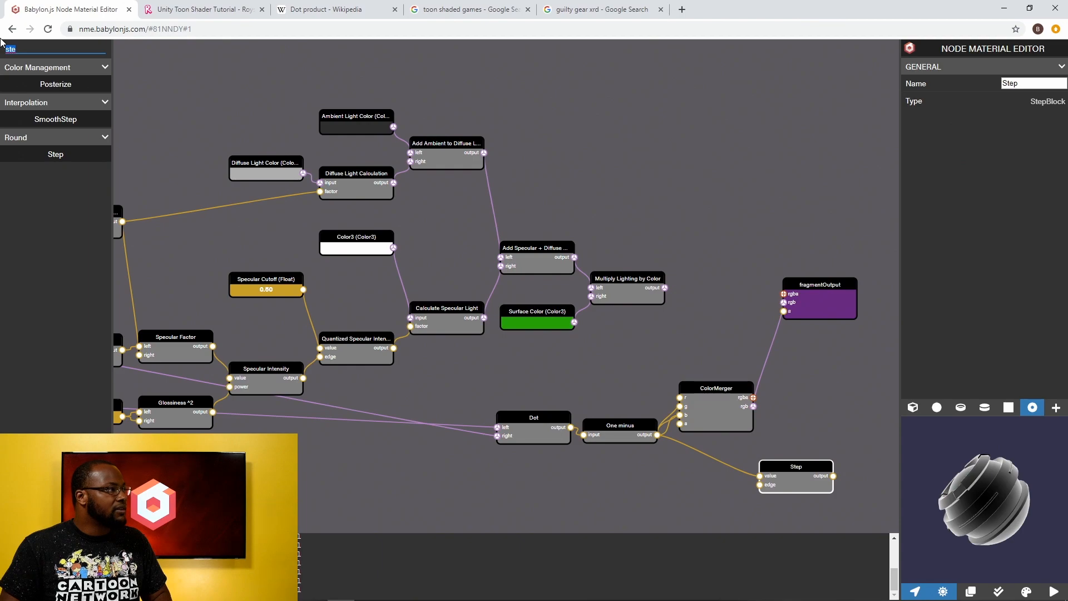
pyautogui.write('Rim threshold')
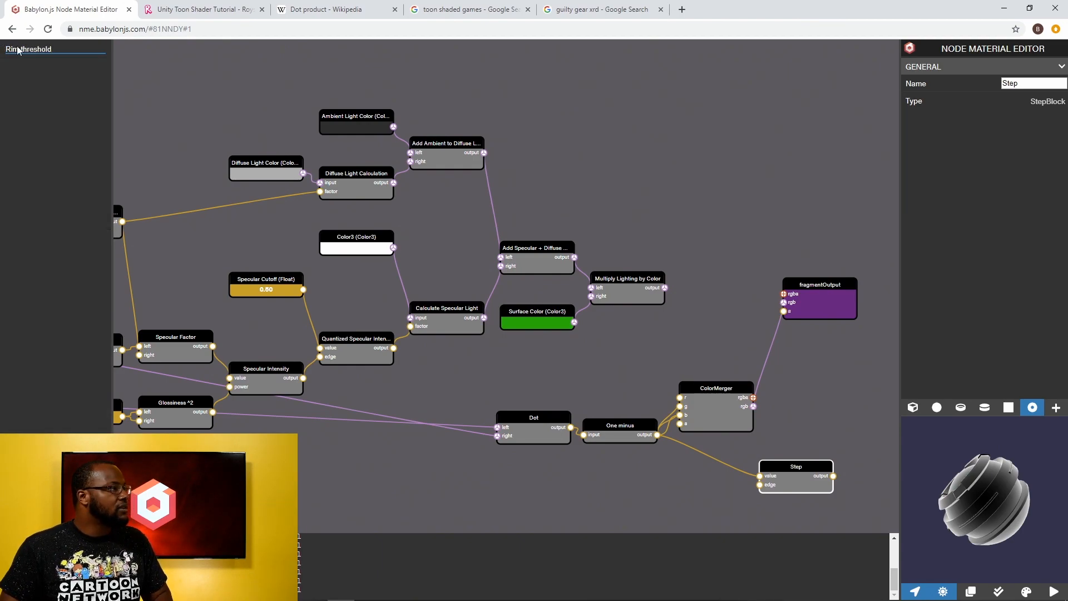
# Add a Float input block below Dot and connect its output to the Step block's edge input.
pyautogui.moveTo(67, 48); pyautogui.dragTo(9, 49)
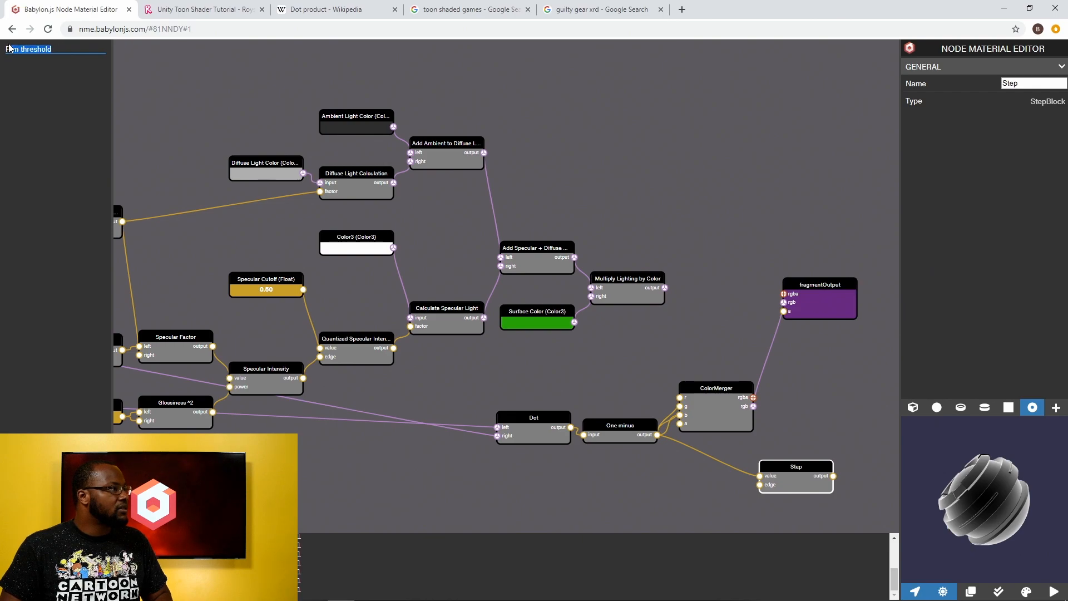
pyautogui.press('BackSpace')
pyautogui.write('float')
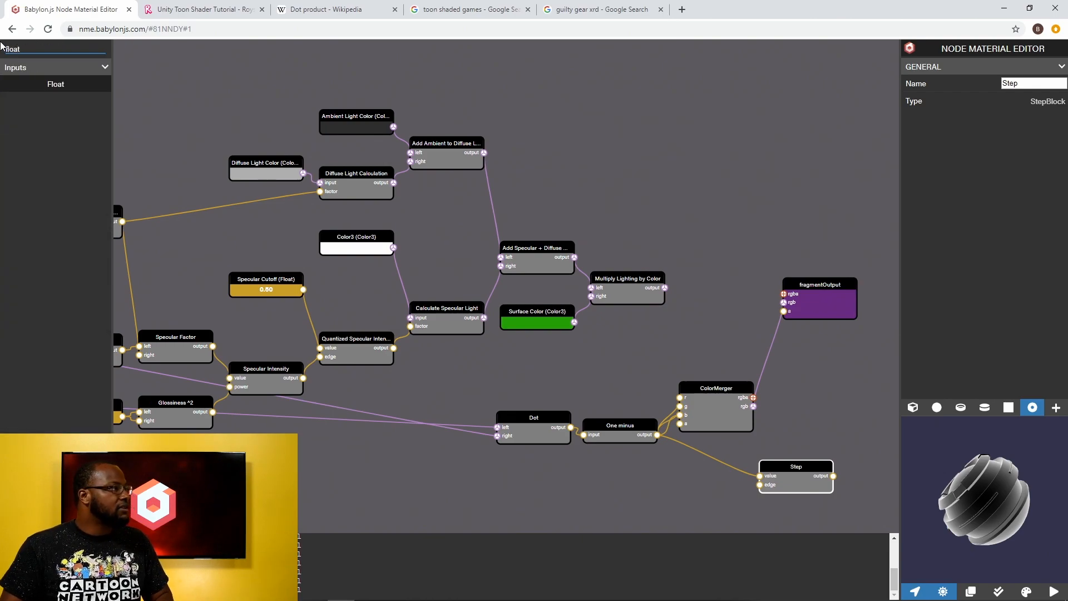
pyautogui.moveTo(28, 84); pyautogui.dragTo(757, 484)
pyautogui.moveTo(571, 496); pyautogui.dragTo(760, 484)
# Try to rename the Step block as Quantized Rim Intensity.
pyautogui.click(797, 467)
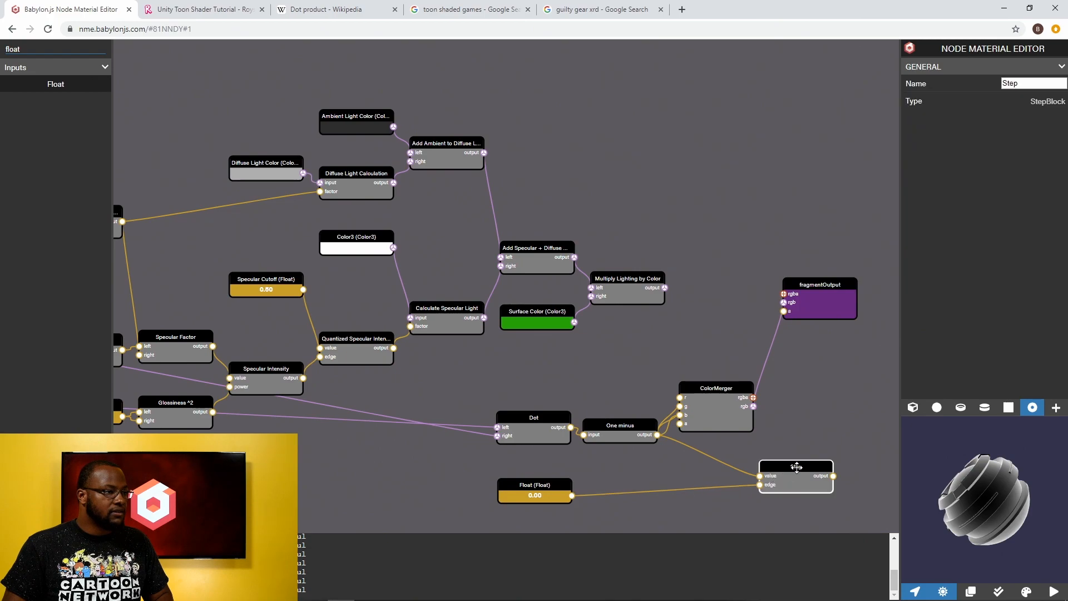
pyautogui.doubleClick(1010, 83)
pyautogui.write('Quantized Rim INtensity')
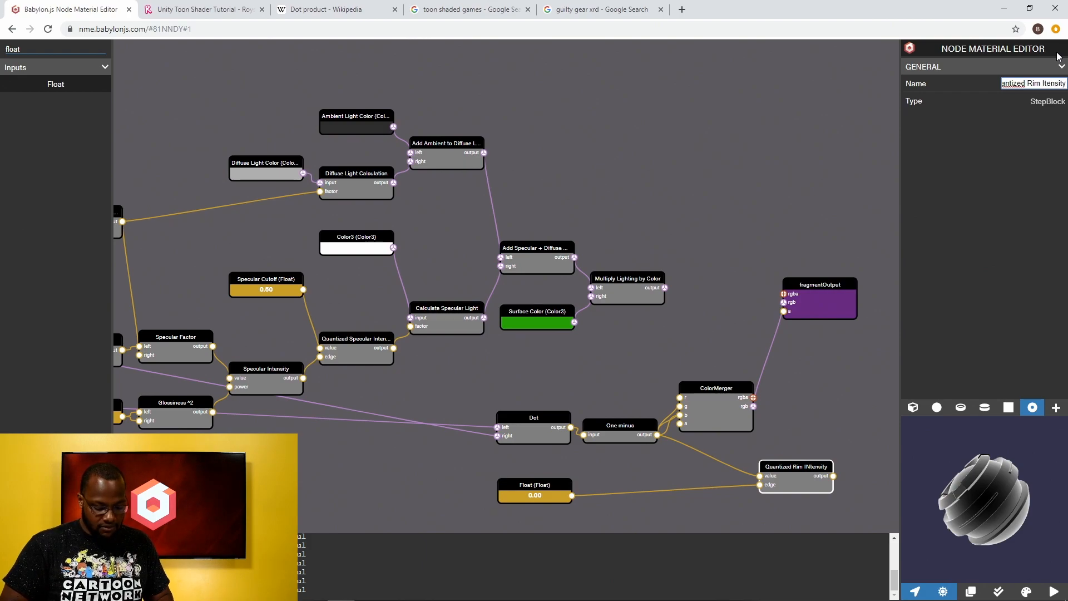
pyautogui.press('Delete')
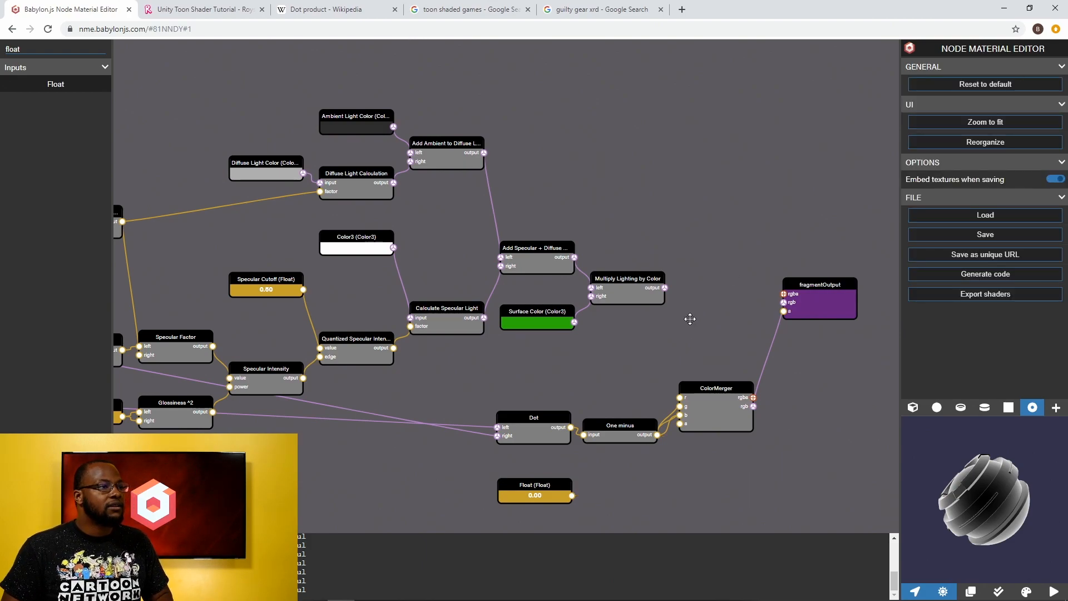
# Add a new Step block below ColorMerger, feeding Float into its edge input and One minus's output into its value input.
pyautogui.tripleClick(65, 49)
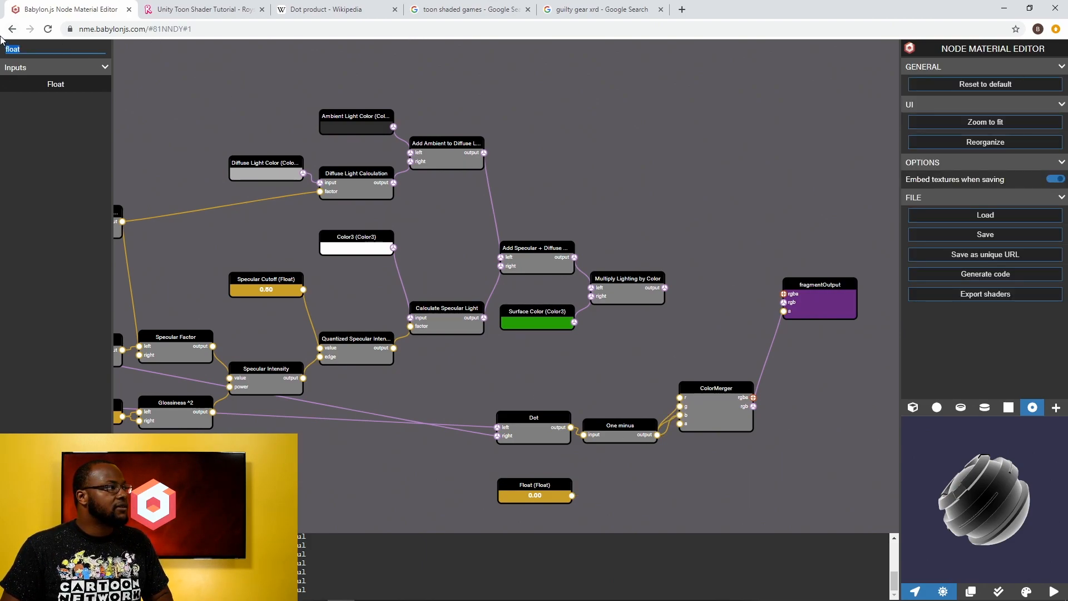
pyautogui.write('se')
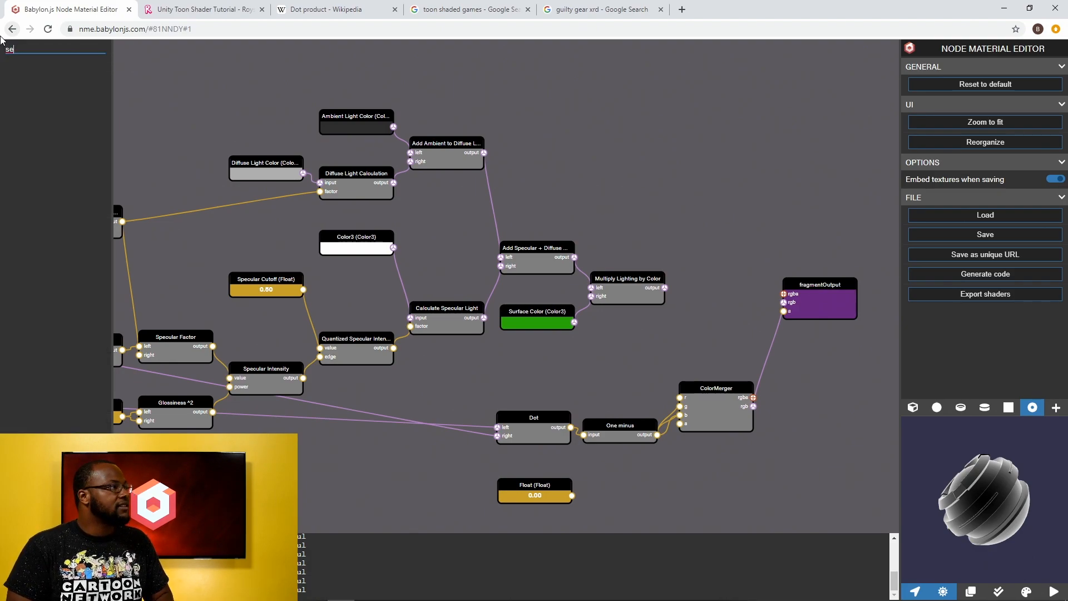
pyautogui.press('BackSpace')
pyautogui.write('te')
pyautogui.moveTo(56, 154); pyautogui.dragTo(733, 469)
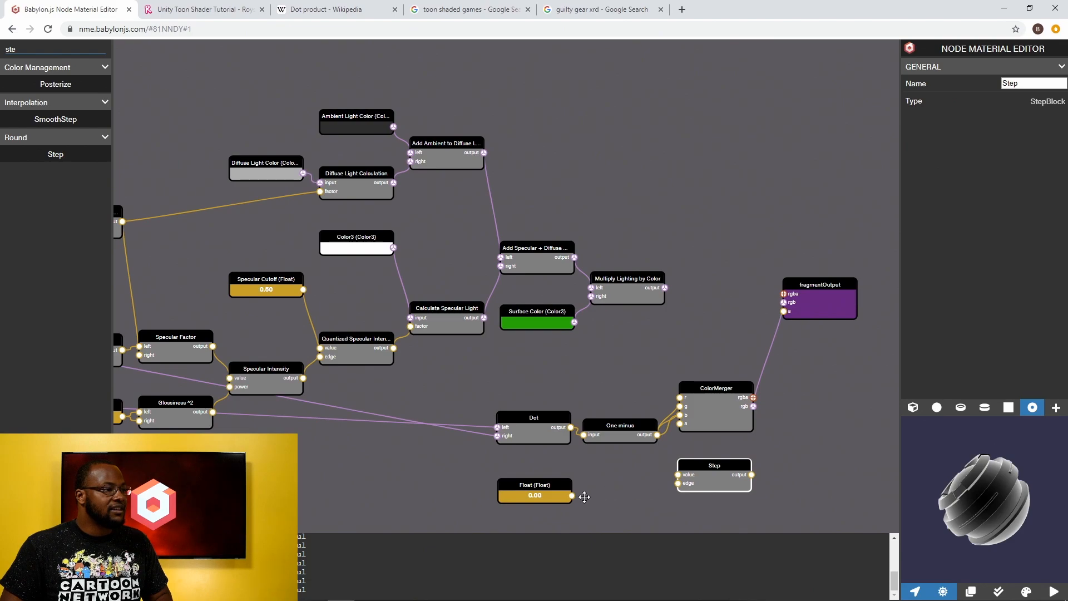
pyautogui.moveTo(572, 496); pyautogui.dragTo(678, 484)
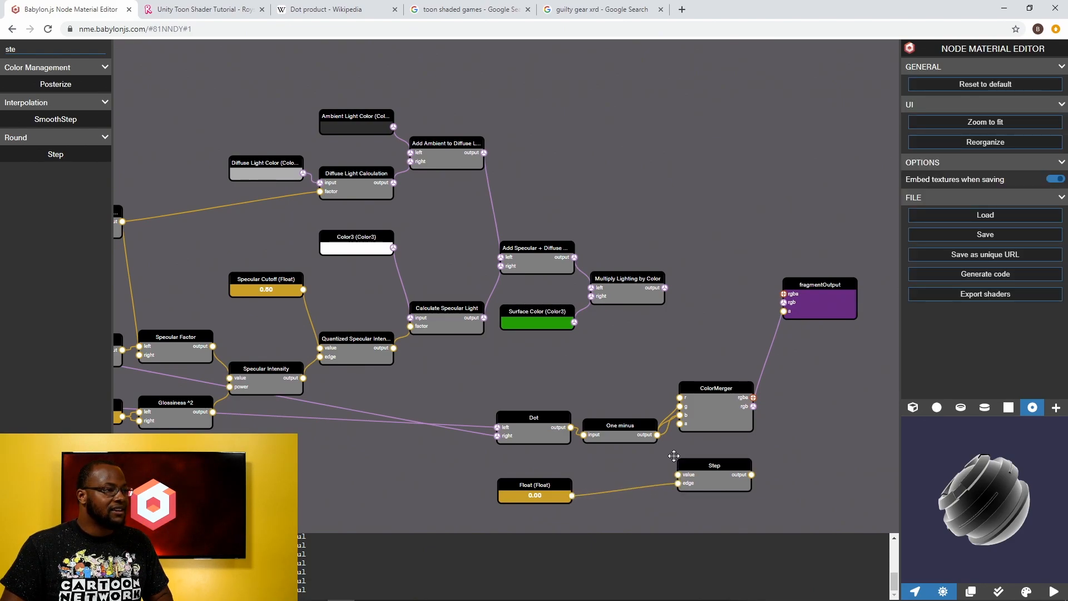
pyautogui.moveTo(657, 435); pyautogui.dragTo(678, 475)
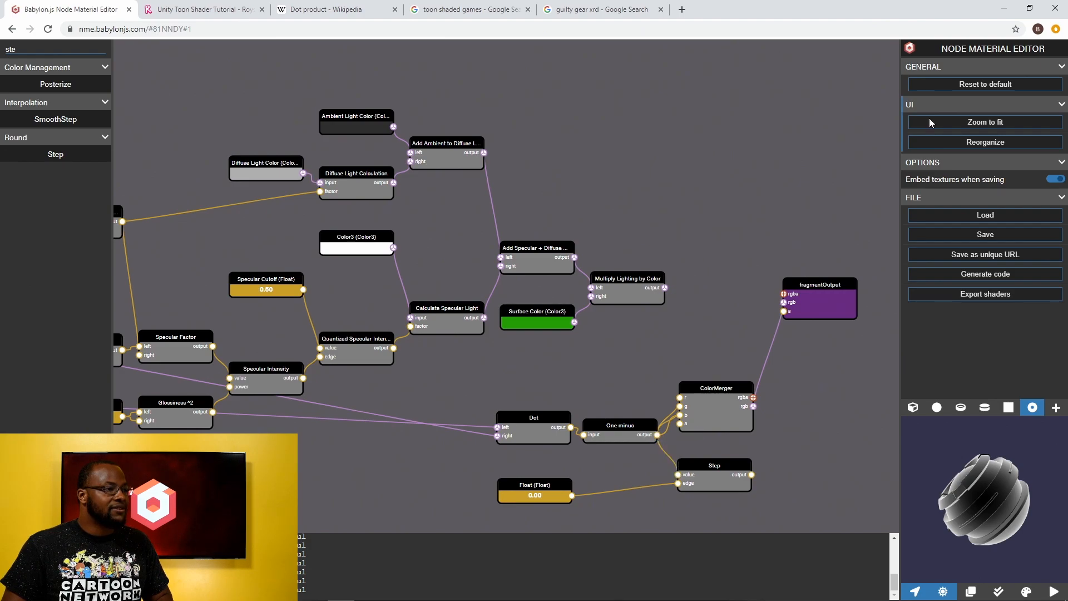
# Rename the new Step block as Quantized Rim Light Intensity.
pyautogui.click(704, 480)
pyautogui.moveTo(1029, 83); pyautogui.dragTo(957, 83)
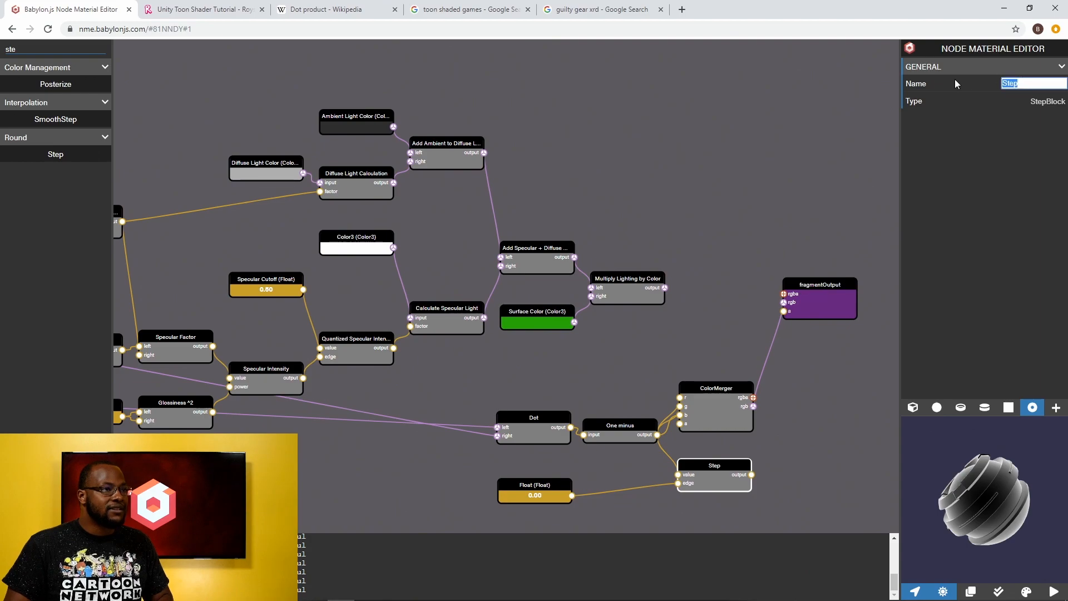
pyautogui.write('Quantized ')
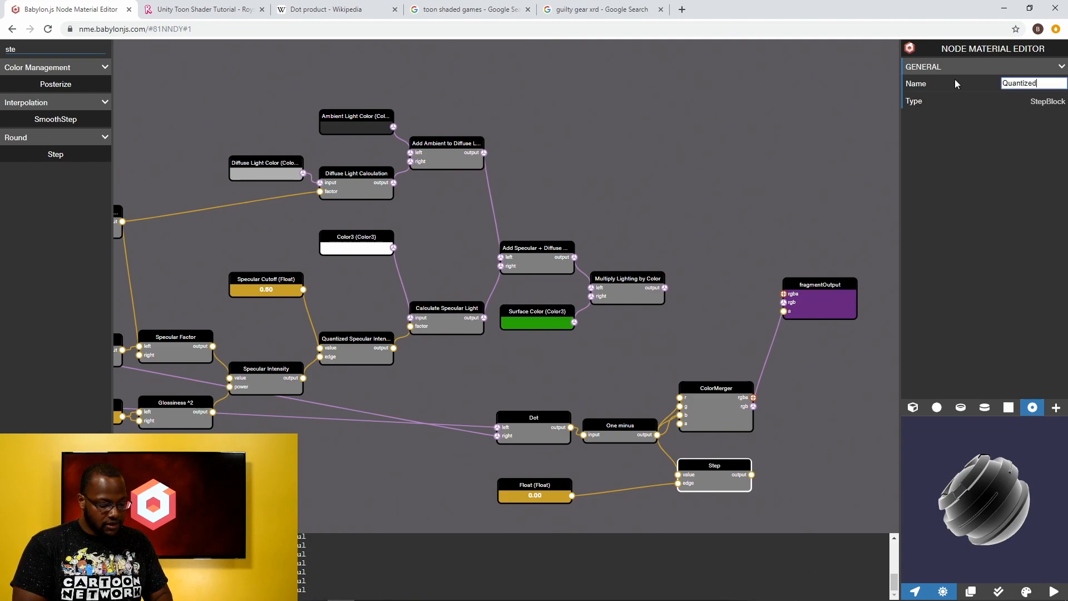
pyautogui.write('Light')
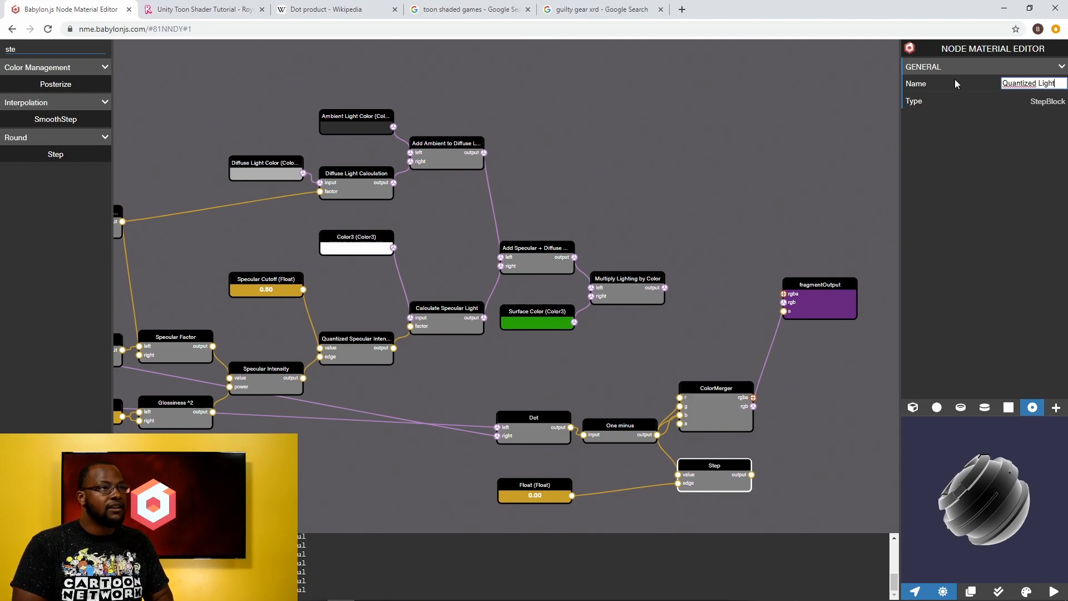
pyautogui.press('BackSpace')
pyautogui.press('BackSpace')
pyautogui.press('BackSpace')
pyautogui.press('BackSpace')
pyautogui.press('BackSpace')
pyautogui.write('Ri')
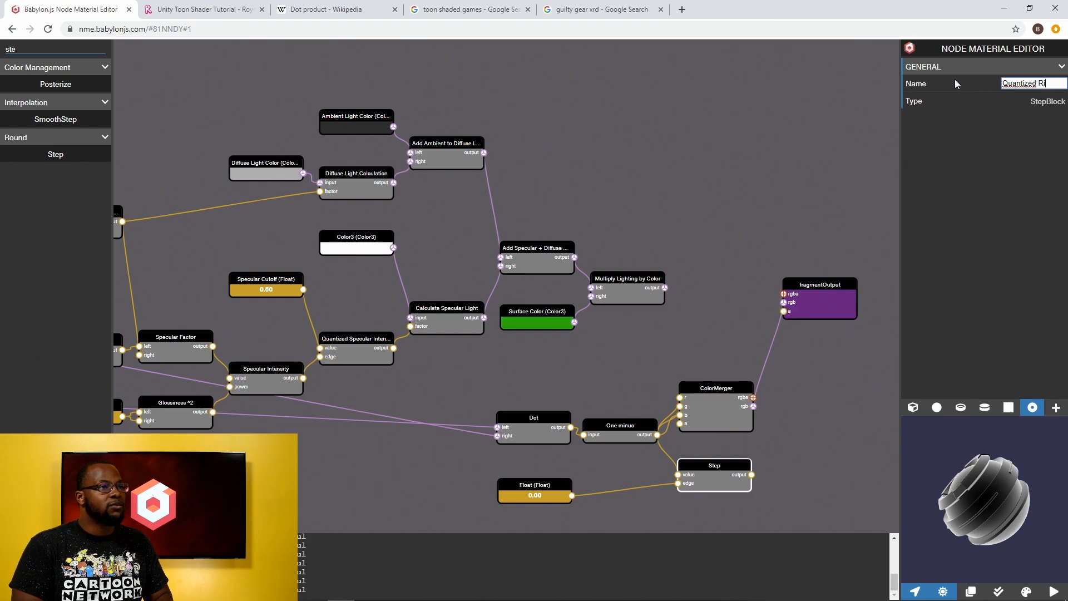
pyautogui.write('m Light IN')
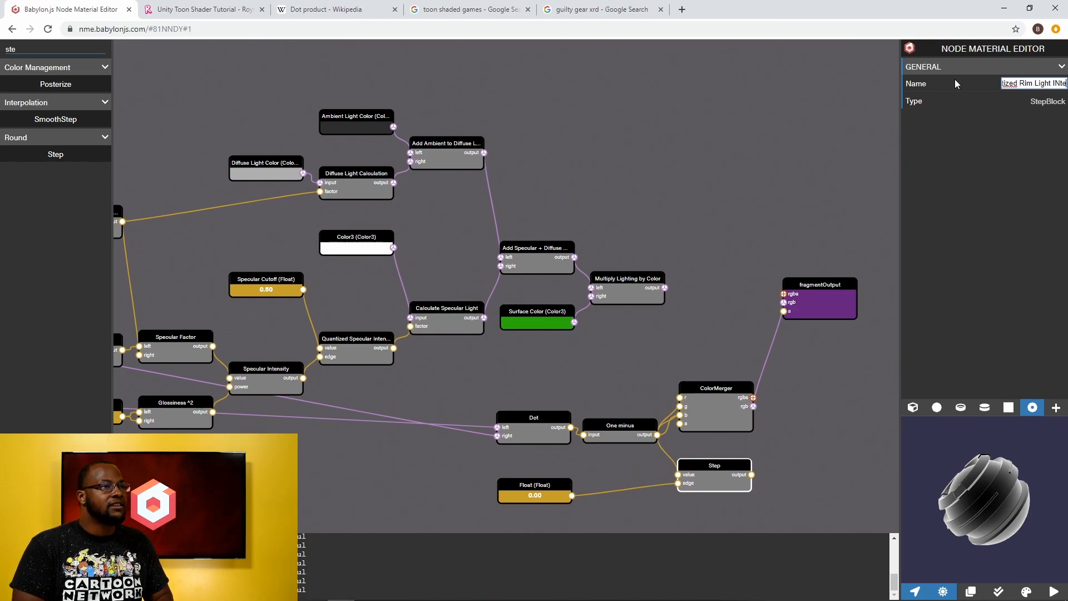
pyautogui.press('BackSpace')
pyautogui.write('ntensity')
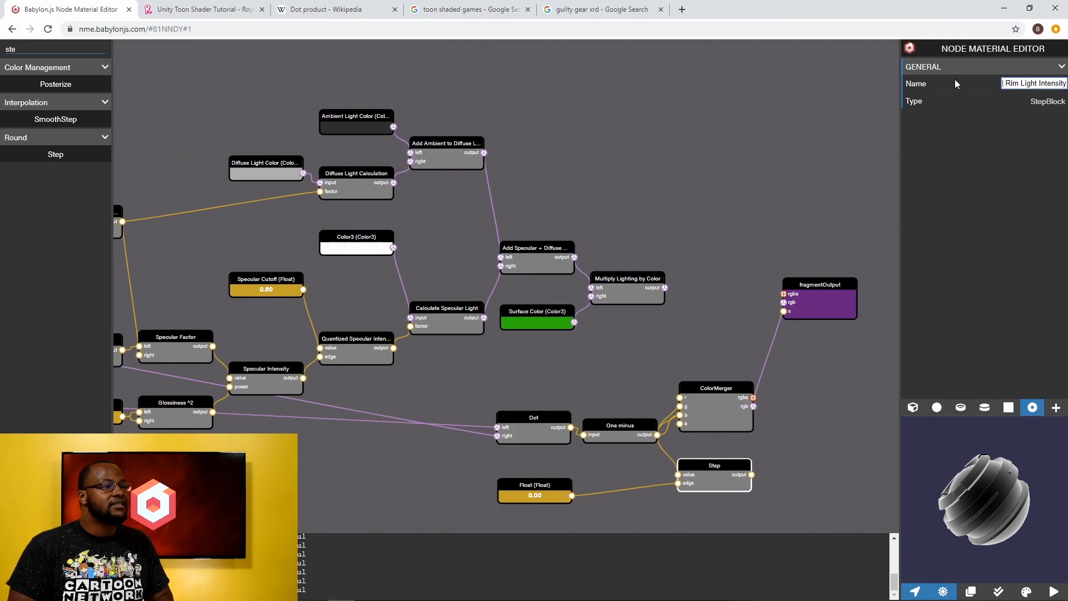
pyautogui.press('Return')
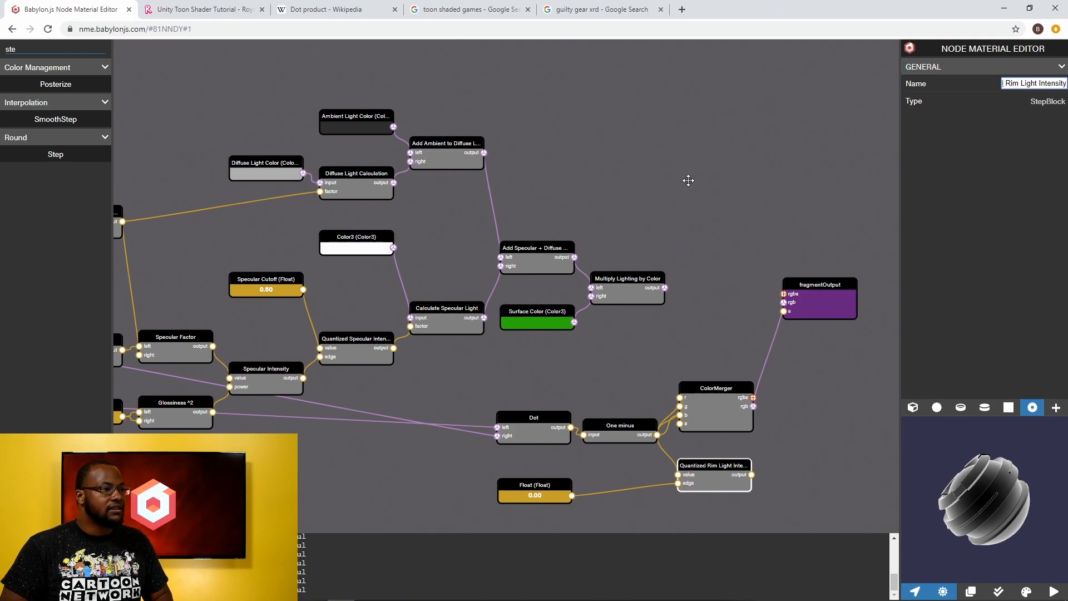
# Move ColorMerger beneath fragmentOutput and feed the Quantized Rim Light Intensity output into its r, g and b inputs.
pyautogui.moveTo(701, 388); pyautogui.dragTo(824, 382)
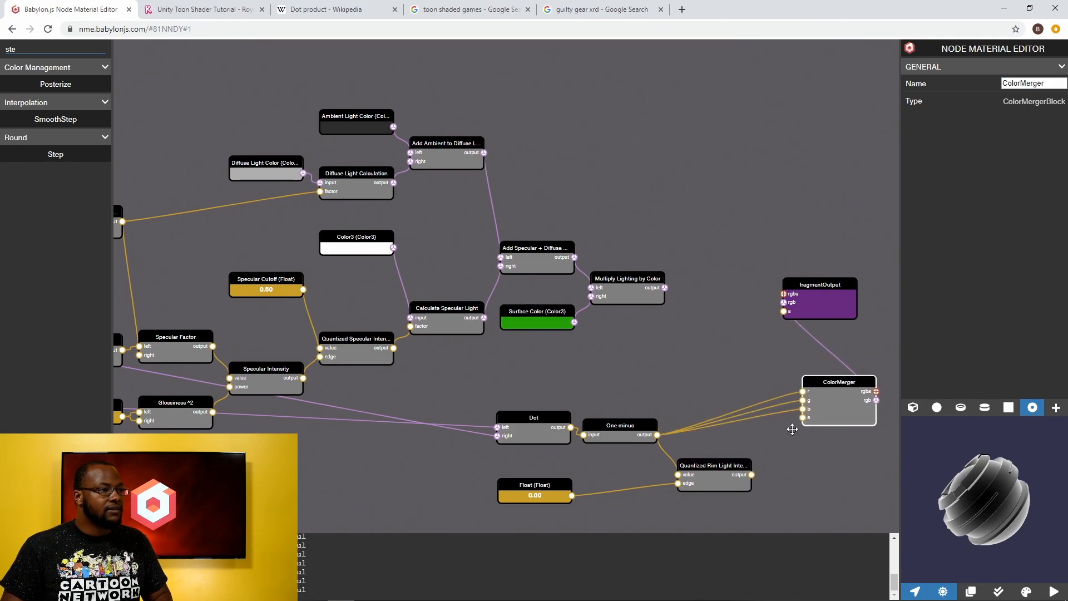
pyautogui.moveTo(751, 475); pyautogui.dragTo(802, 409)
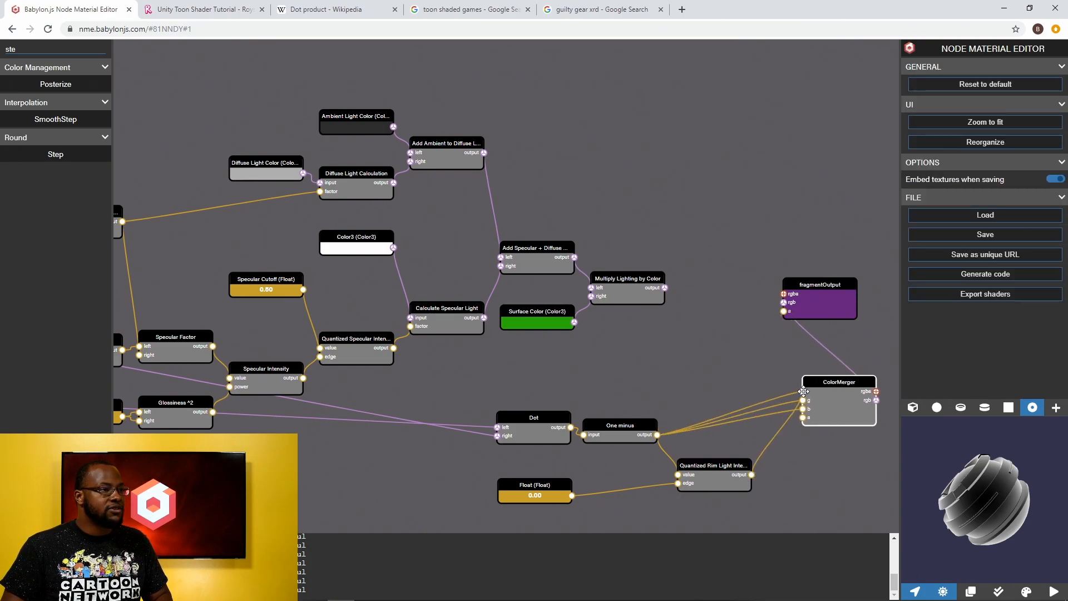
pyautogui.moveTo(773, 458); pyautogui.dragTo(803, 400)
pyautogui.moveTo(751, 475); pyautogui.dragTo(803, 392)
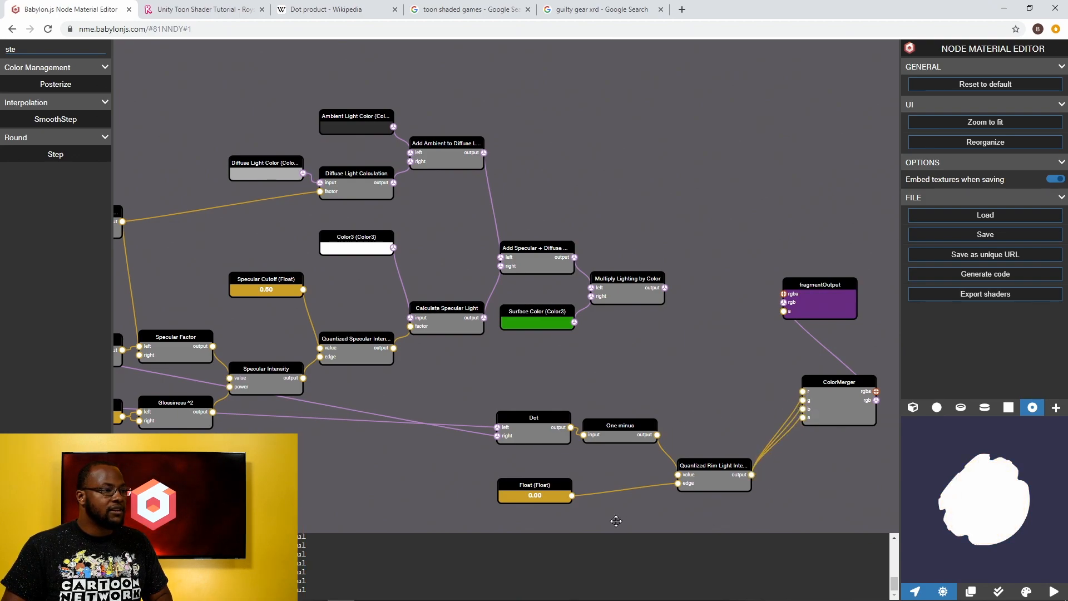
# Try a value of 1 on the Float block, set it to 0.6, and orbit the preview to inspect the rim.
pyautogui.click(539, 496)
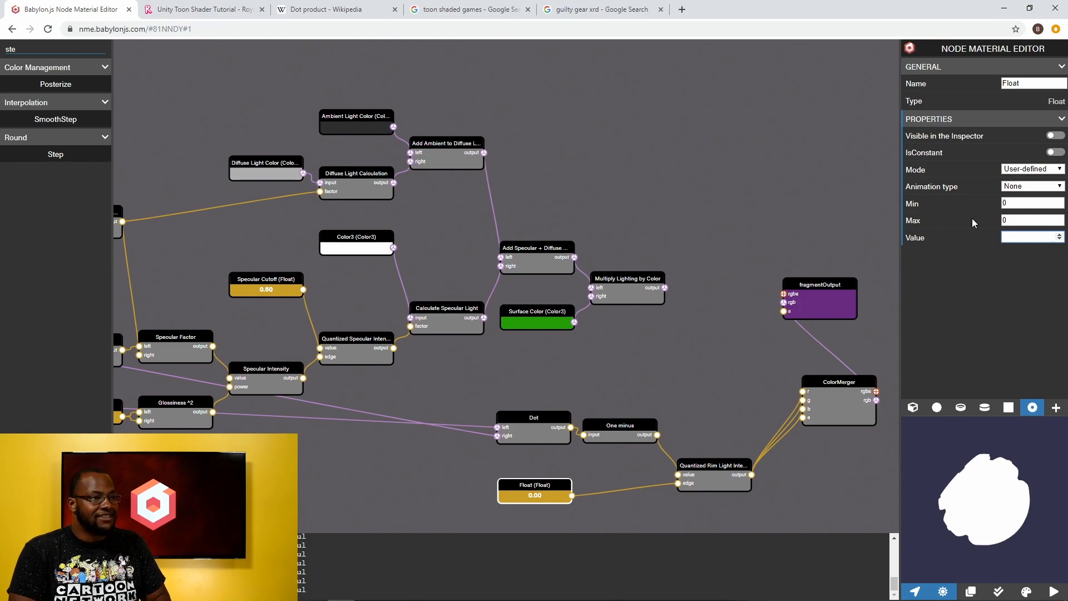
pyautogui.write('1')
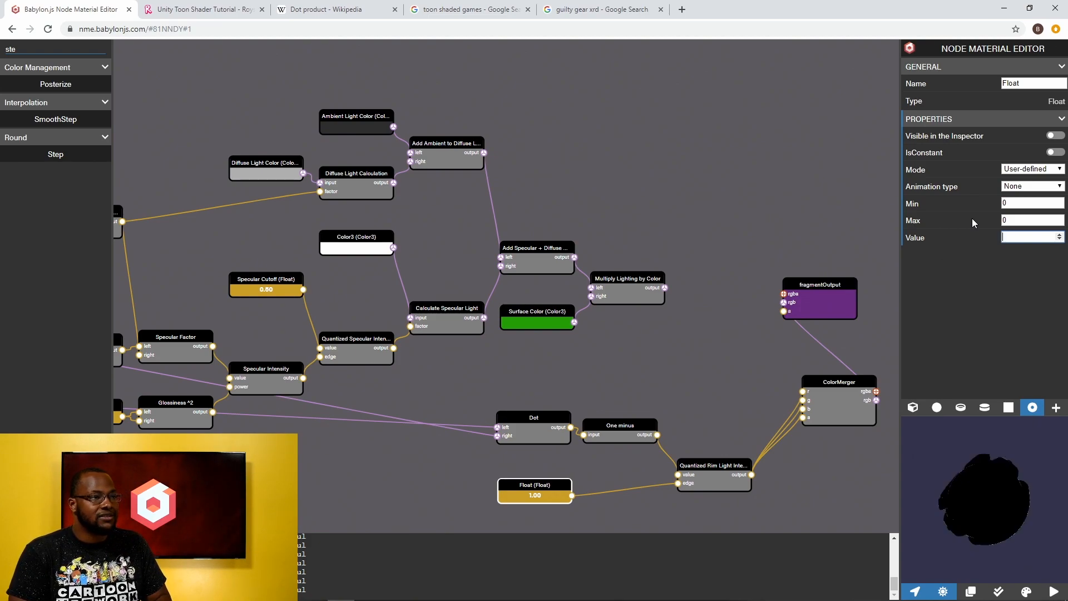
pyautogui.write('0.6')
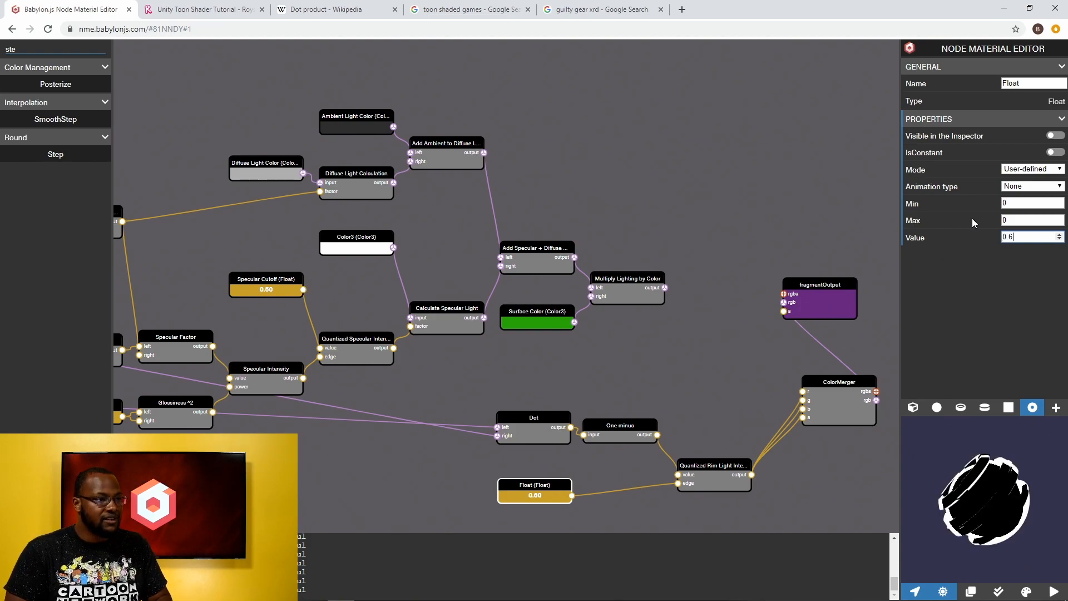
pyautogui.moveTo(953, 540); pyautogui.dragTo(995, 483)
# Compare Float values of 0.4 and 0.3, return the value to 0.6, and orbit the preview mesh.
pyautogui.click(1039, 236)
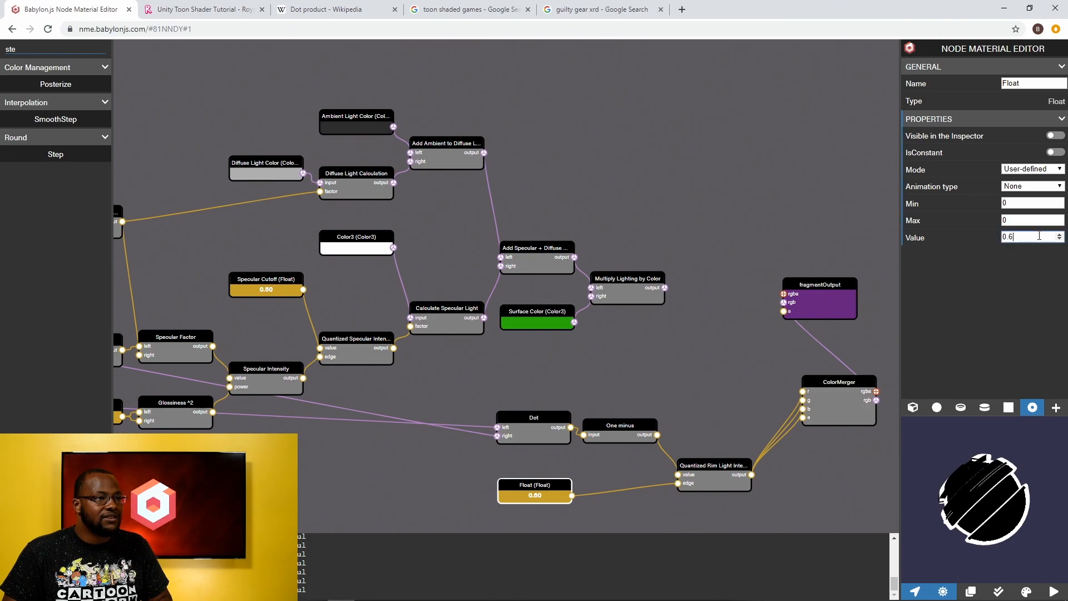
pyautogui.press('BackSpace')
pyautogui.write('4')
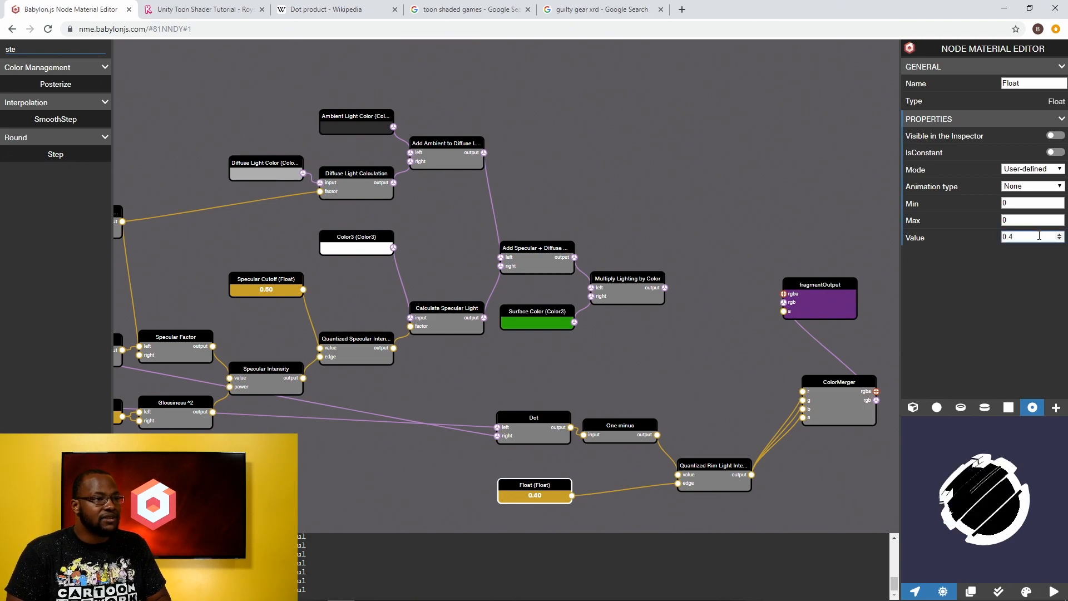
pyautogui.press('BackSpace')
pyautogui.write('3')
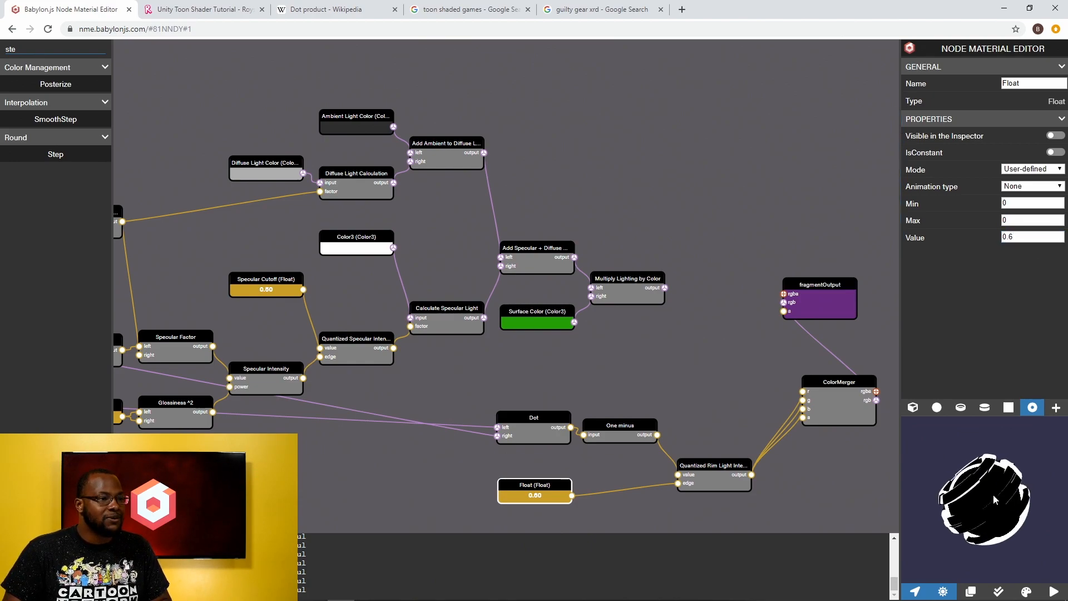
pyautogui.moveTo(1000, 497); pyautogui.dragTo(982, 480)
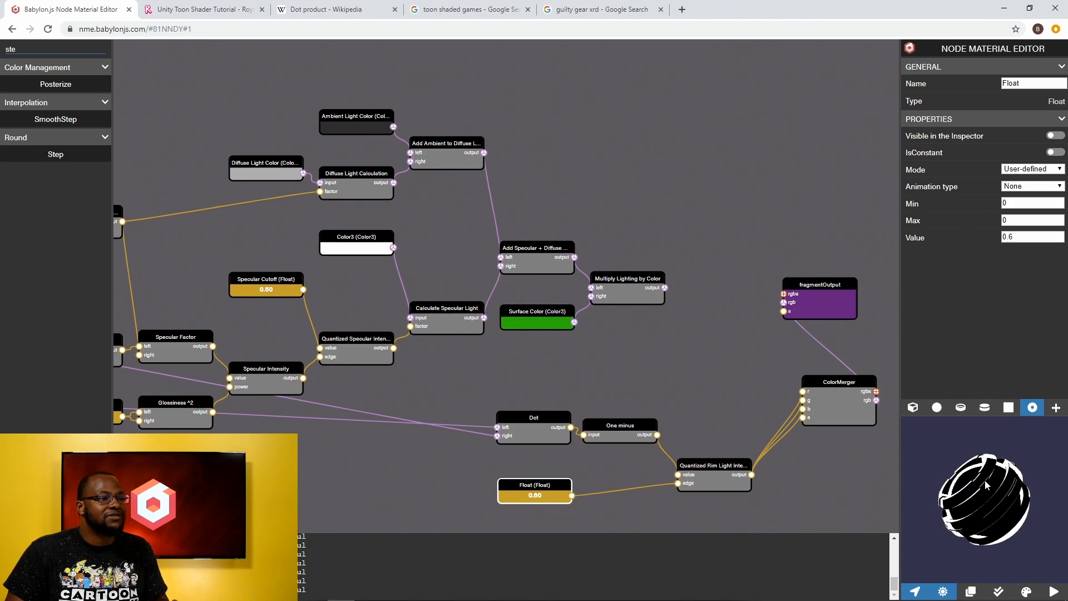
# Preview the material on a sphere and move the Quantized Rim Light Intensity and Float blocks closer to ColorMerger.
pyautogui.click(938, 408)
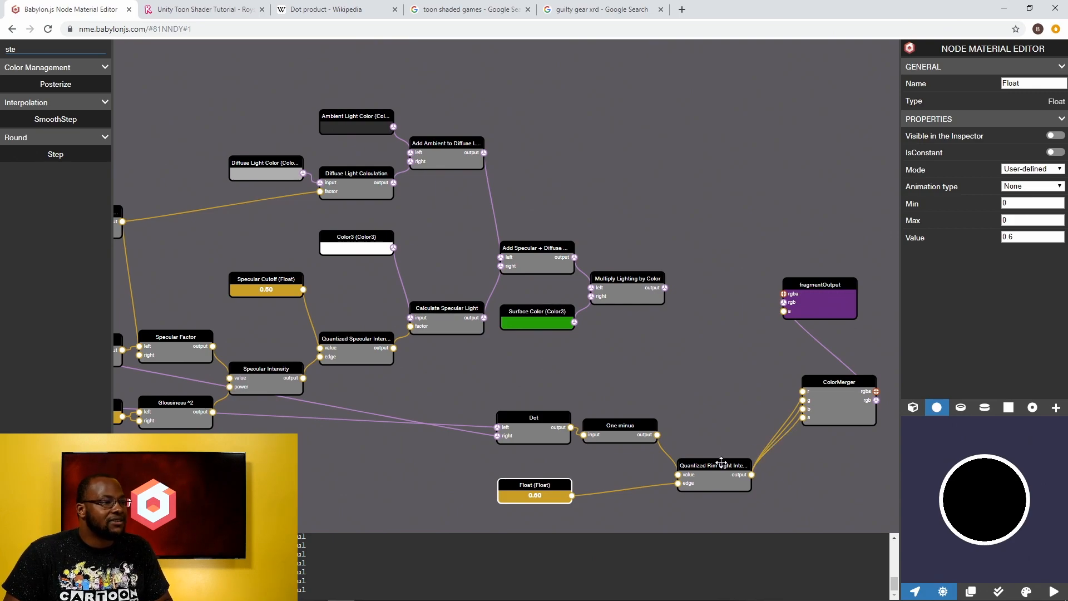
pyautogui.moveTo(713, 466); pyautogui.dragTo(800, 451)
pyautogui.moveTo(538, 485); pyautogui.dragTo(715, 501)
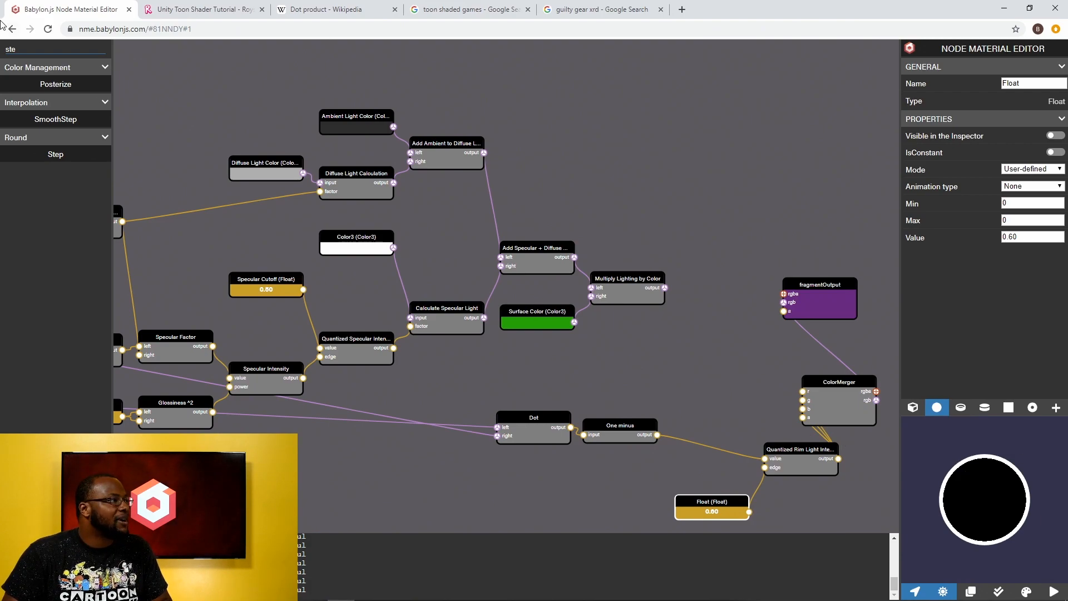
# Review the node graph's diffuse and specular blocks, and switch to the Unity Toon Shader Tutorial to read its rim lighting section through the pow scaling.
pyautogui.moveTo(247, 117); pyautogui.dragTo(616, 127)
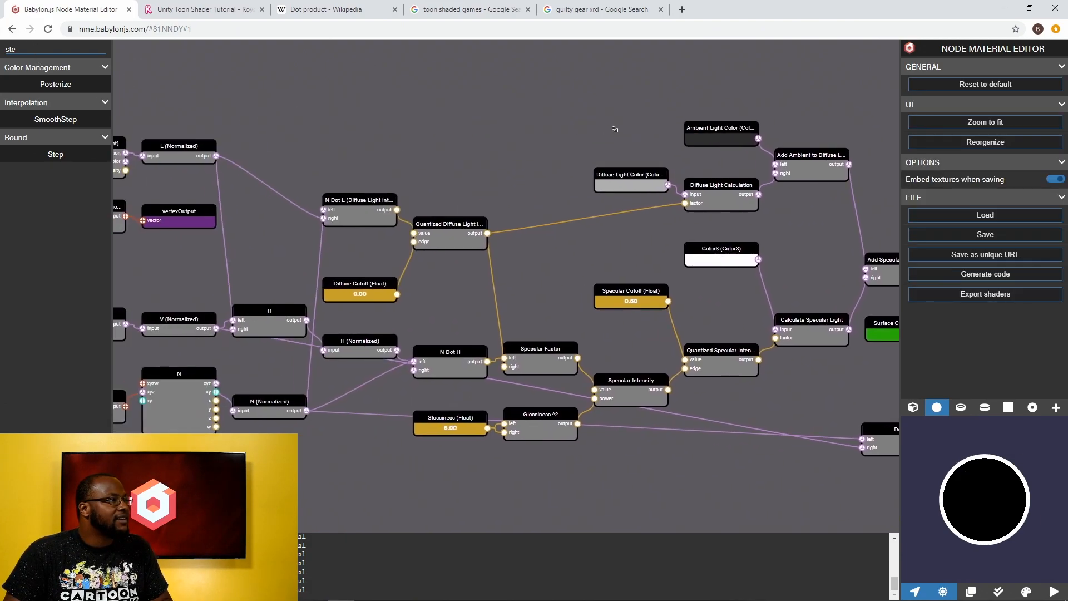
pyautogui.moveTo(368, 129); pyautogui.dragTo(507, 140)
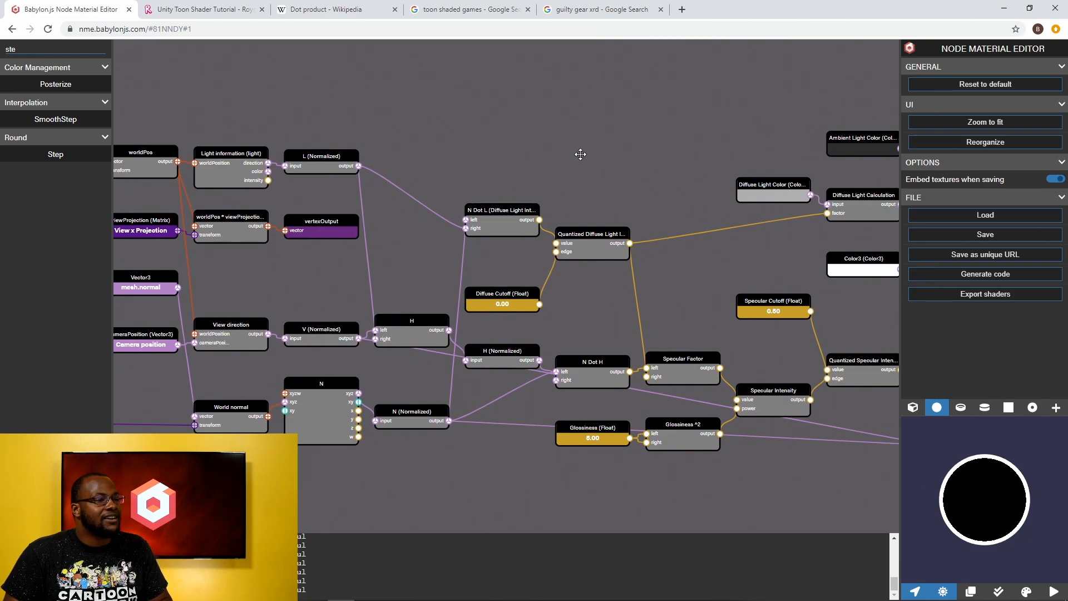
pyautogui.moveTo(625, 162); pyautogui.dragTo(219, 59)
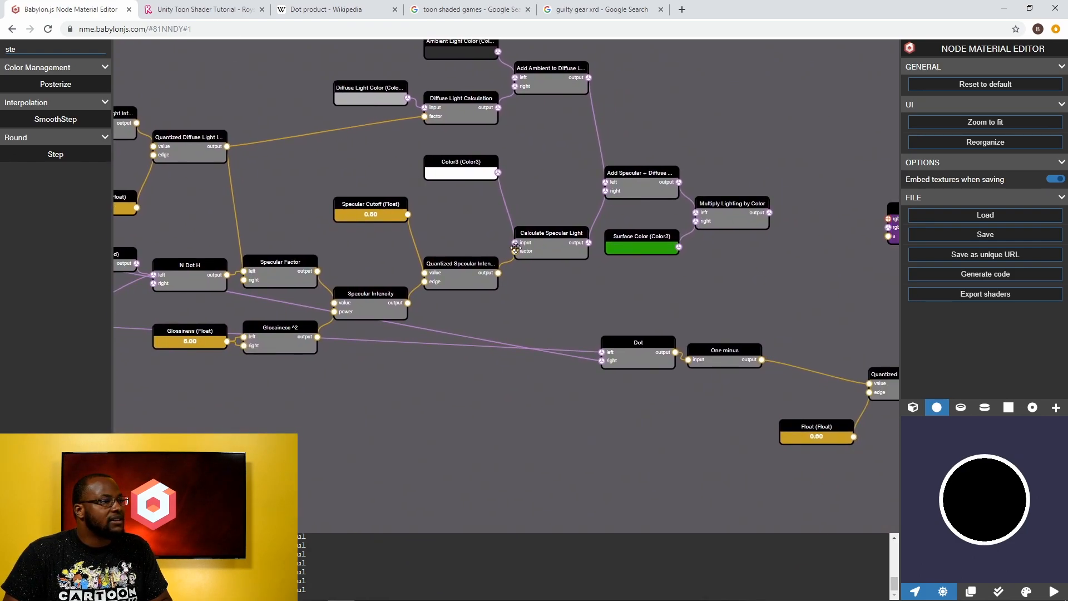
pyautogui.click(217, 10)
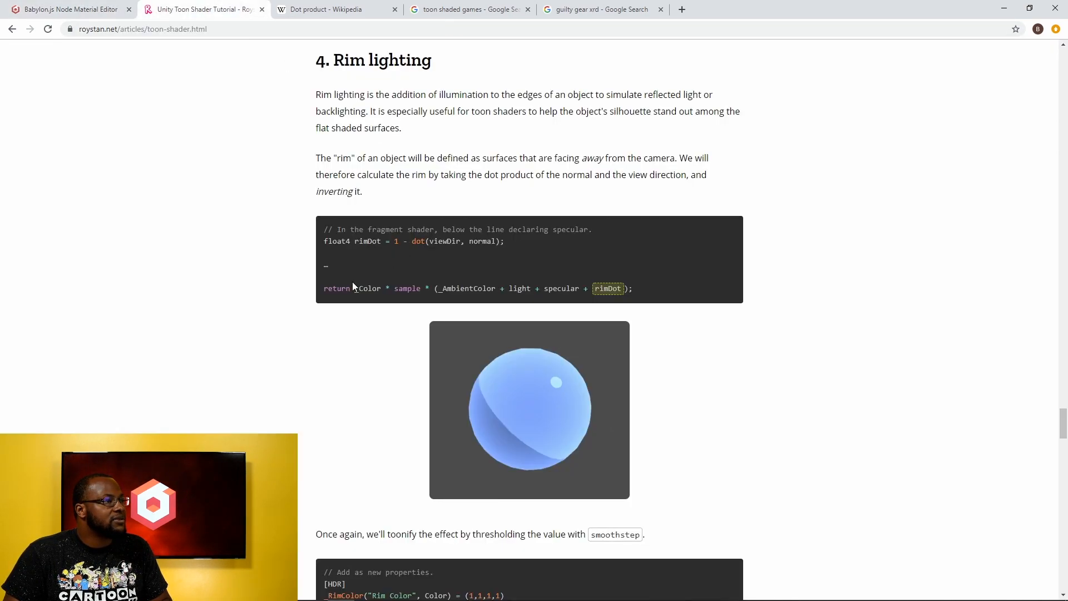
pyautogui.scroll(-6, 341, 291)
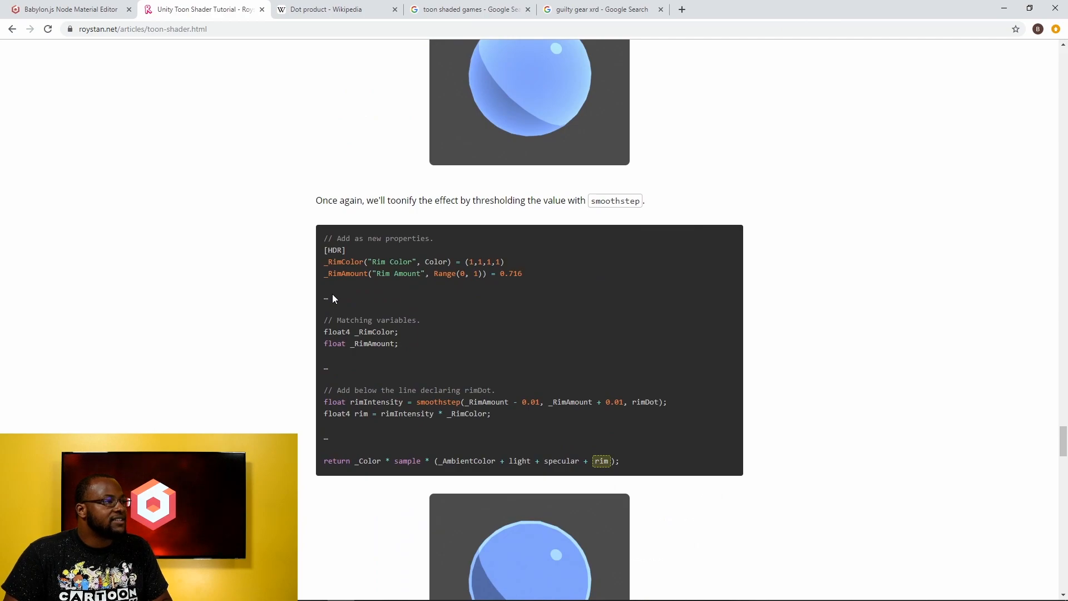
pyautogui.scroll(-8, 332, 294)
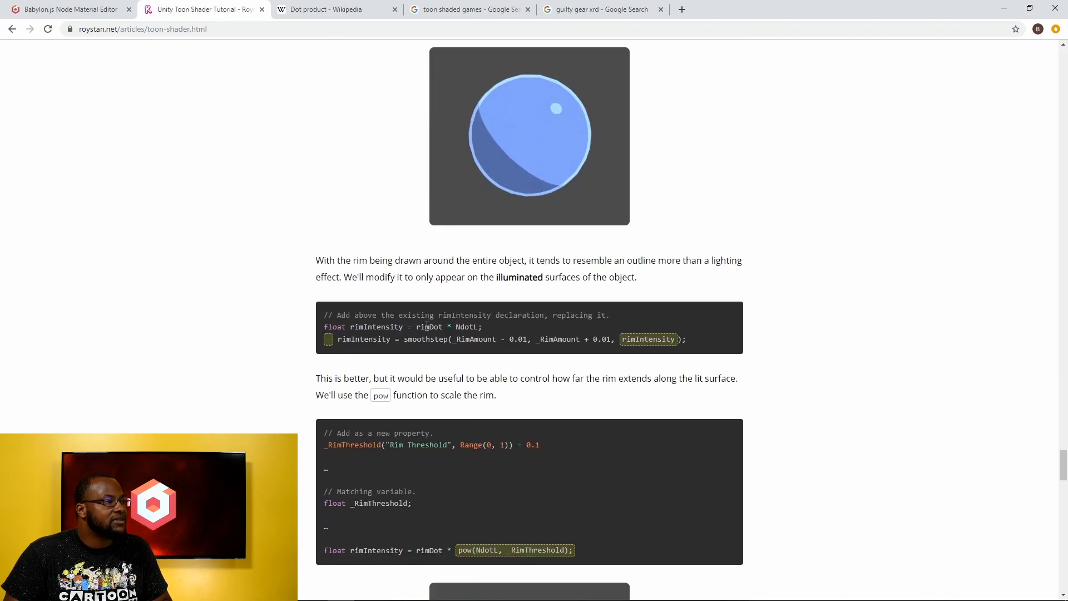
pyautogui.scroll(-4, 427, 326)
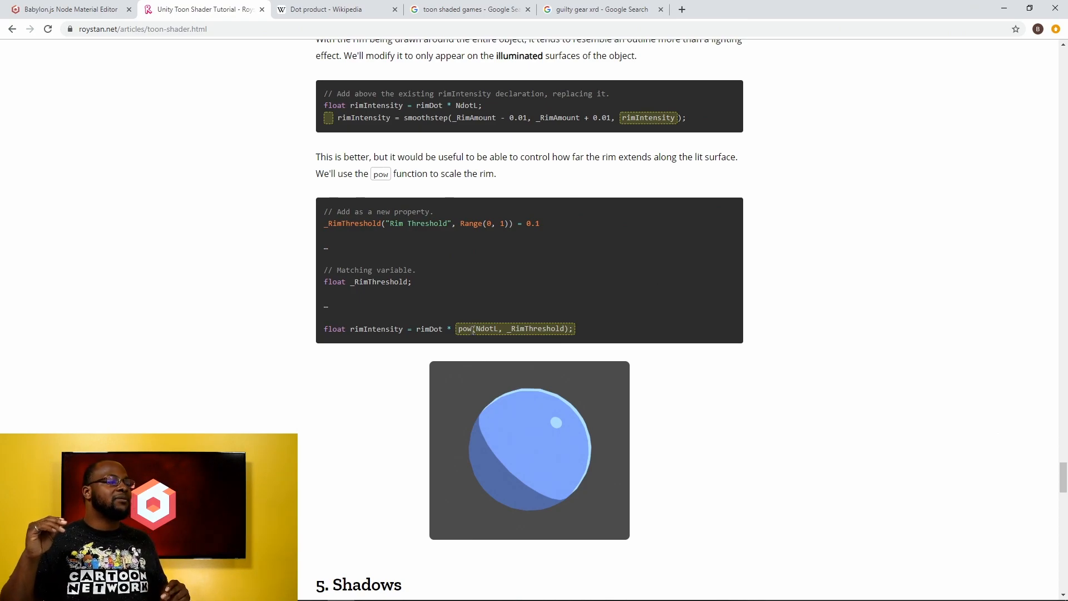
# Compare the rim blocks in the node graph with the tutorial's rimDot * pow(NdotL, _RimThreshold) expression, examining each term.
pyautogui.click(61, 9)
pyautogui.moveTo(677, 277); pyautogui.dragTo(507, 303)
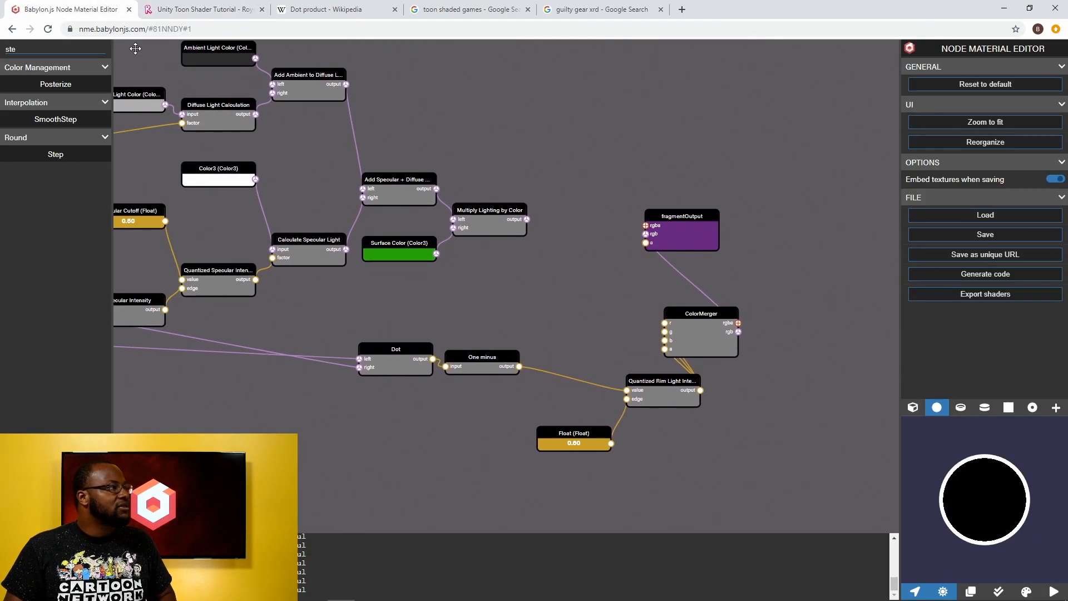
pyautogui.click(204, 10)
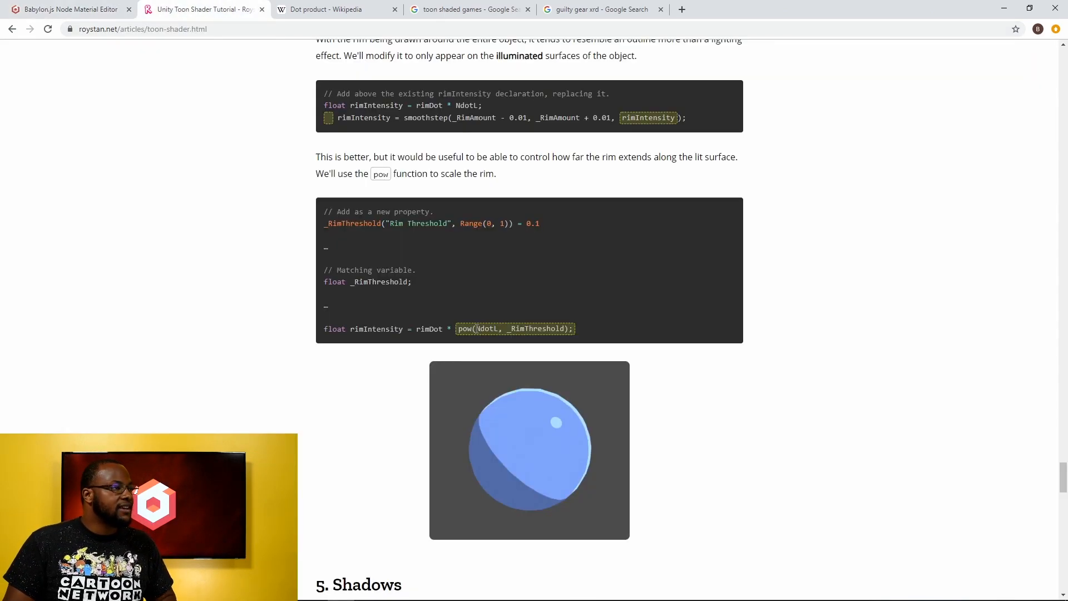
pyautogui.moveTo(482, 329); pyautogui.dragTo(498, 331)
pyautogui.click(495, 333)
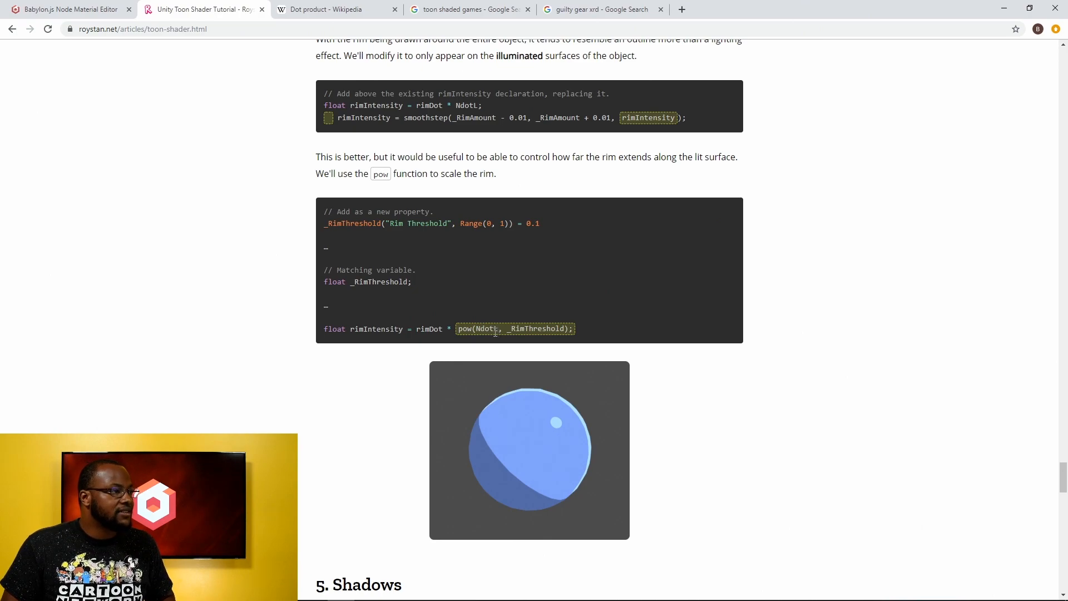
pyautogui.moveTo(493, 329); pyautogui.dragTo(567, 330)
pyautogui.click(469, 328)
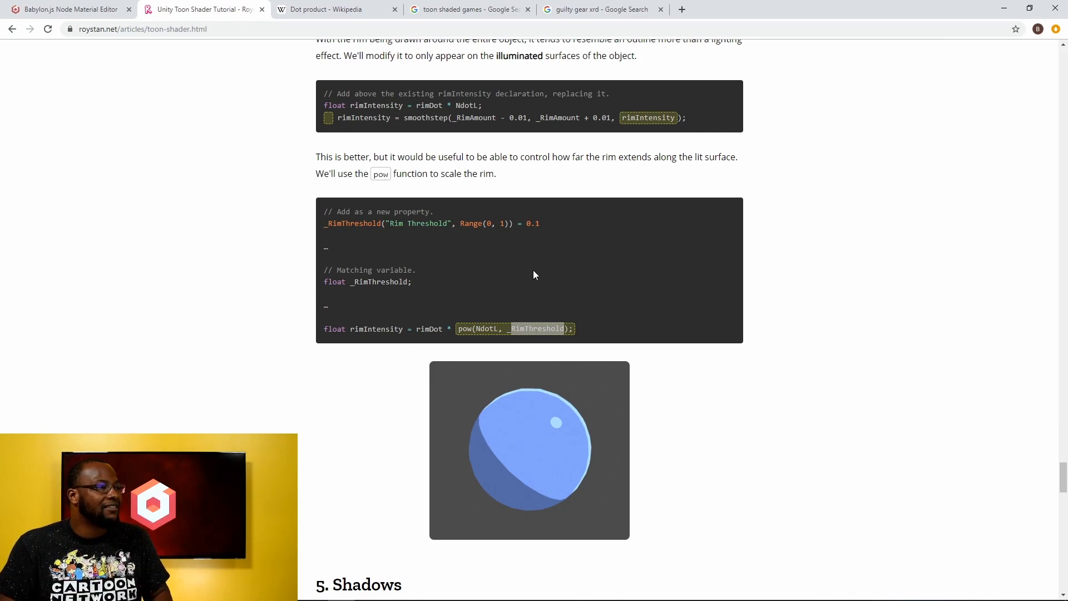
pyautogui.doubleClick(426, 329)
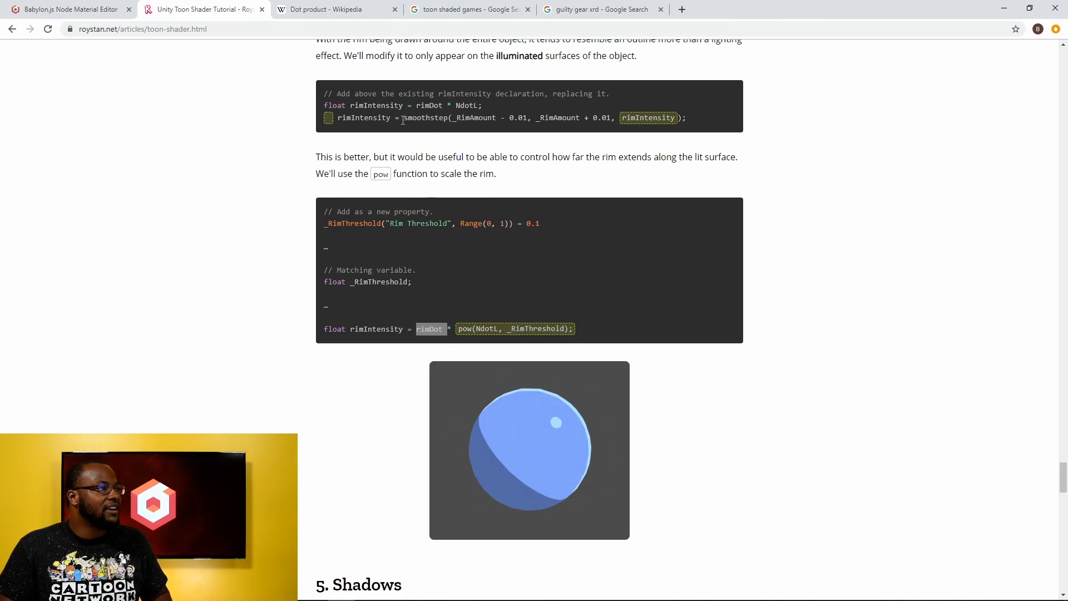
# Reread the tutorial's rim lighting code from the 1 - dot(viewDir, normal) definition down to the illuminated-surface and pow modifications.
pyautogui.scroll(10, 404, 295)
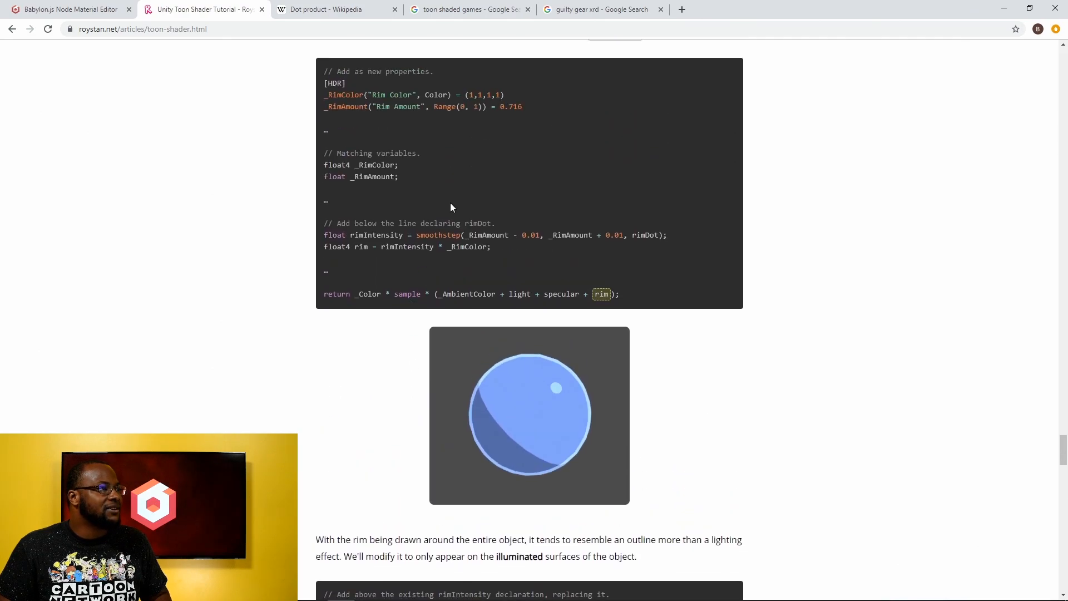
pyautogui.scroll(9, 408, 300)
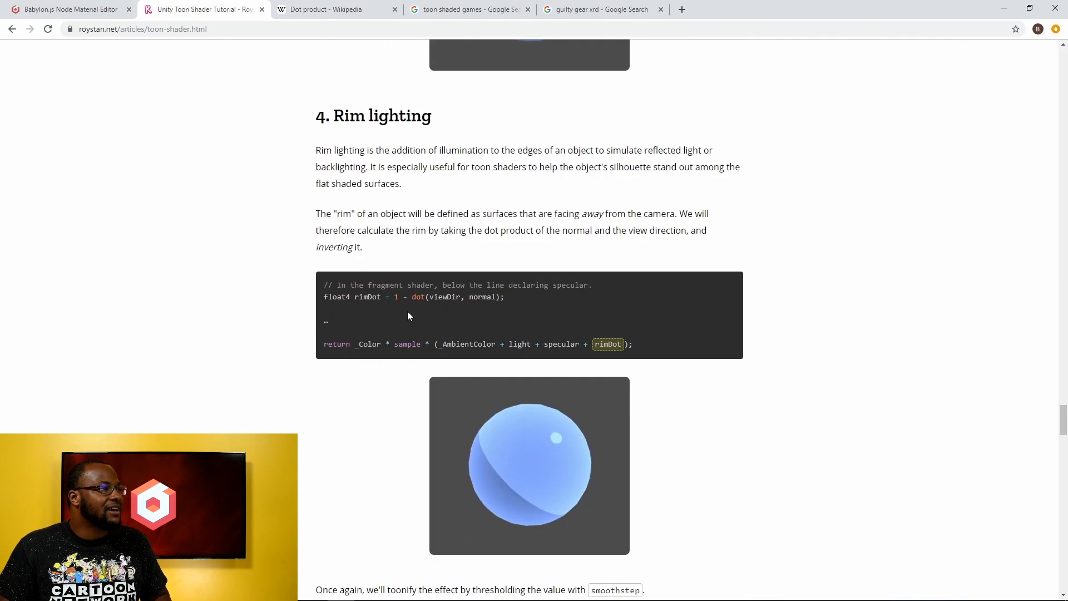
pyautogui.moveTo(426, 299); pyautogui.dragTo(479, 298)
pyautogui.scroll(-13, 479, 328)
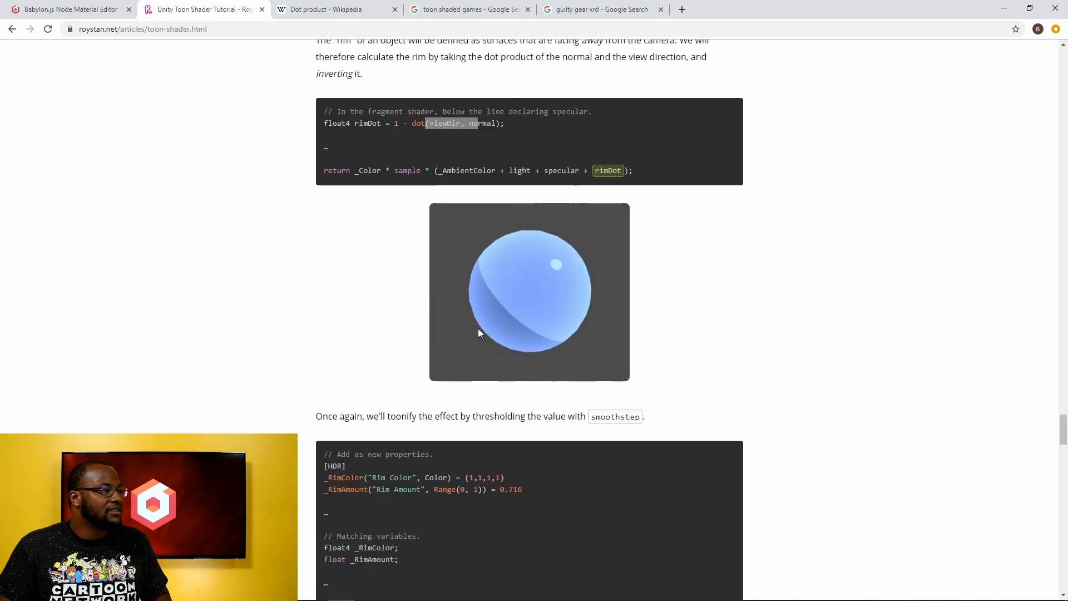
pyautogui.scroll(2, 477, 333)
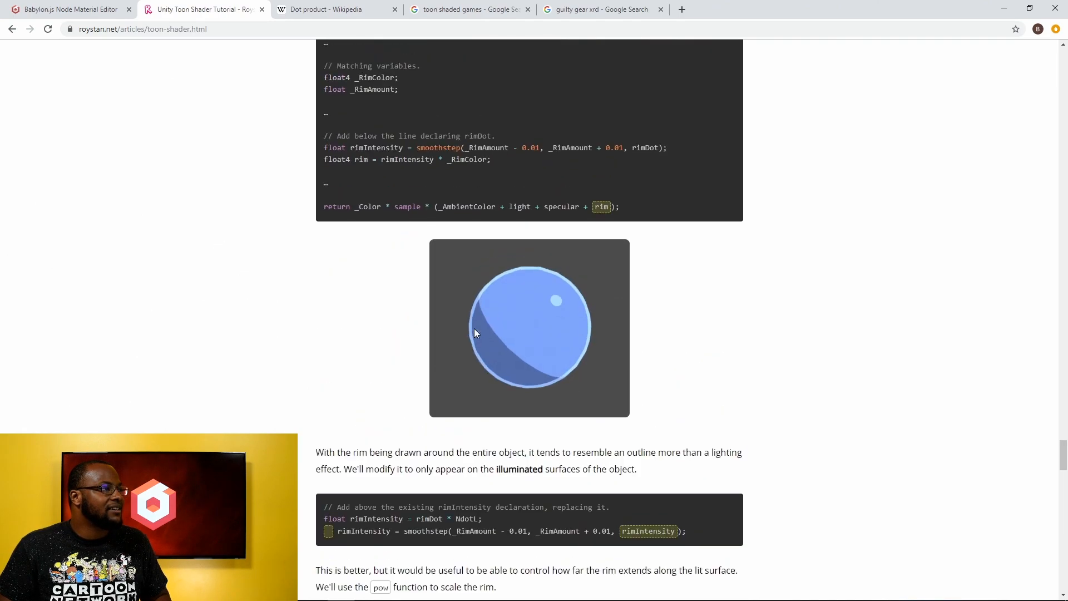
pyautogui.scroll(-4, 474, 328)
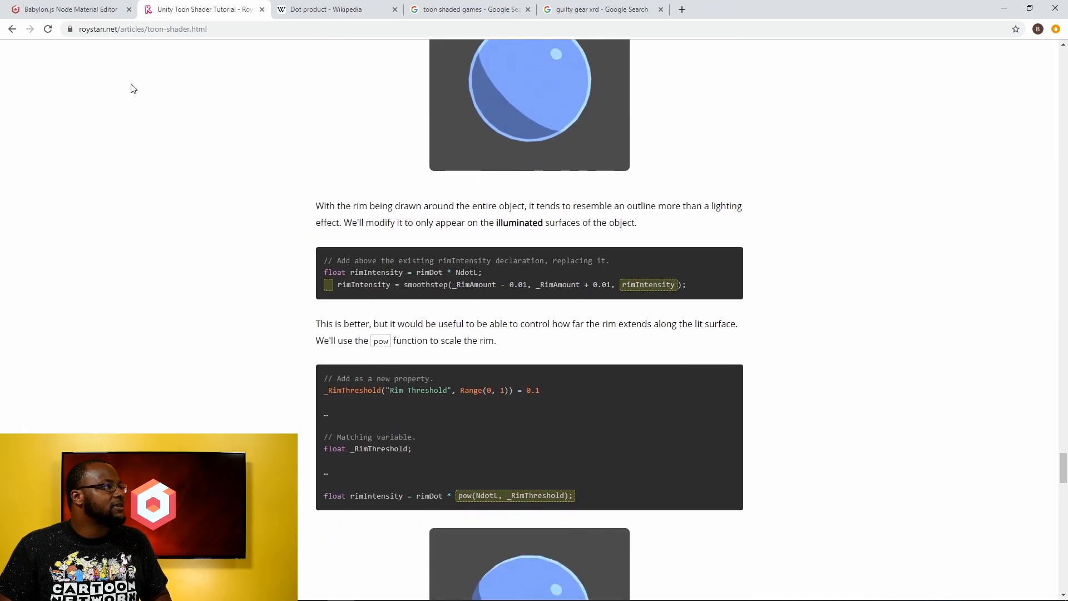
# Switch back to the Node Material Editor and rename the Dot block as N Dot V and the One minus block as 1 - N Dot V.
pyautogui.click(84, 10)
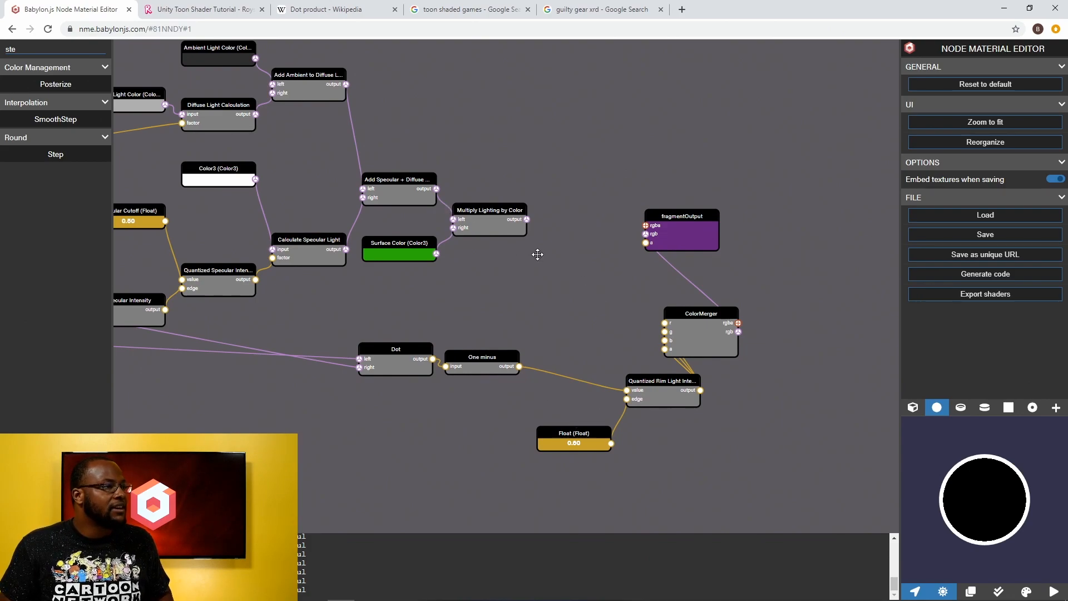
pyautogui.click(462, 365)
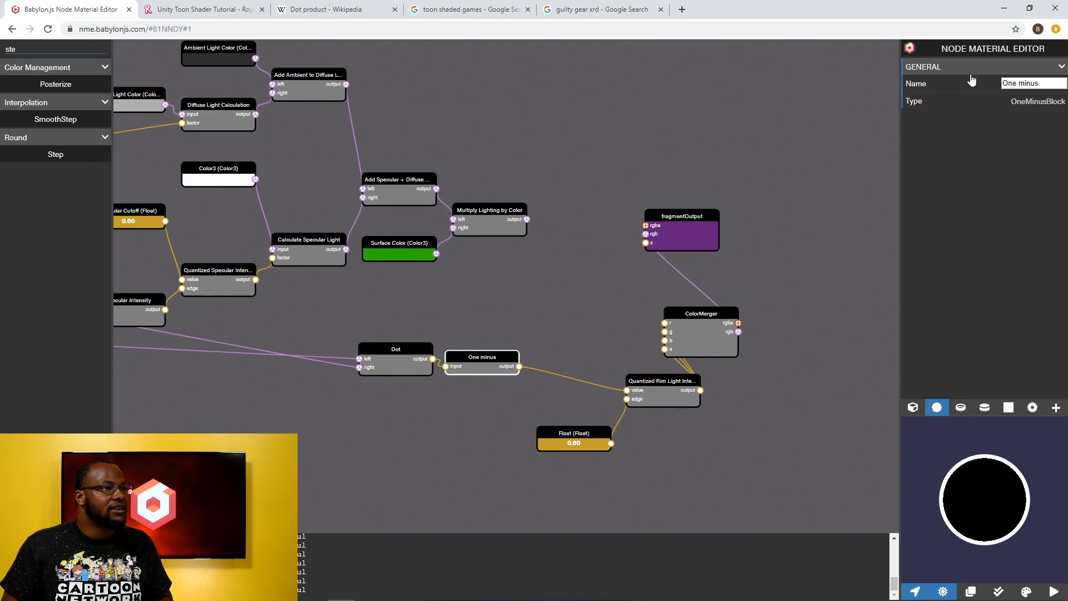
pyautogui.click(407, 351)
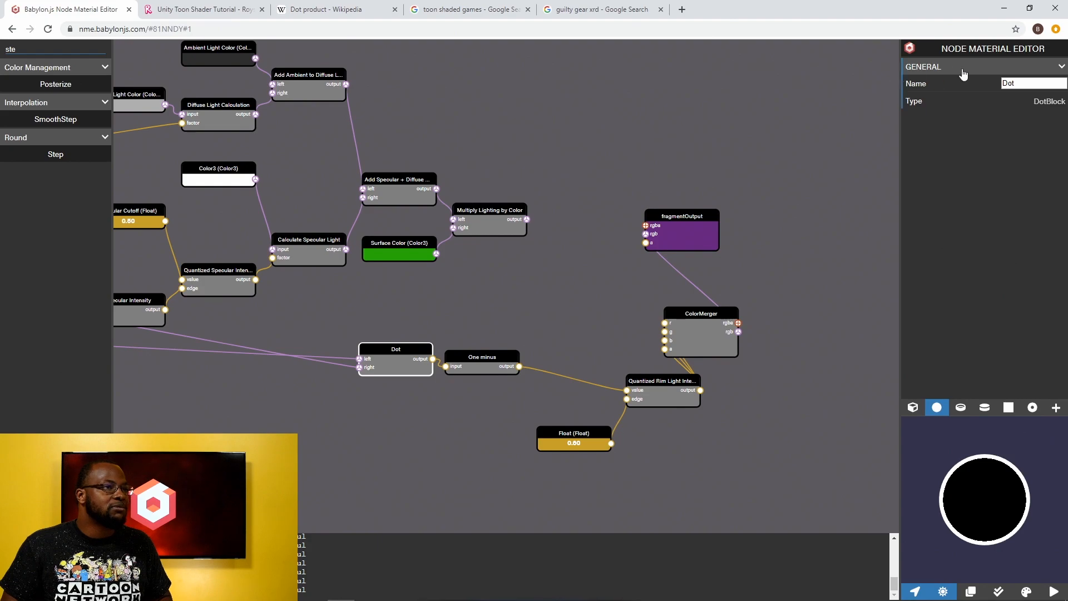
pyautogui.write('N Dot V')
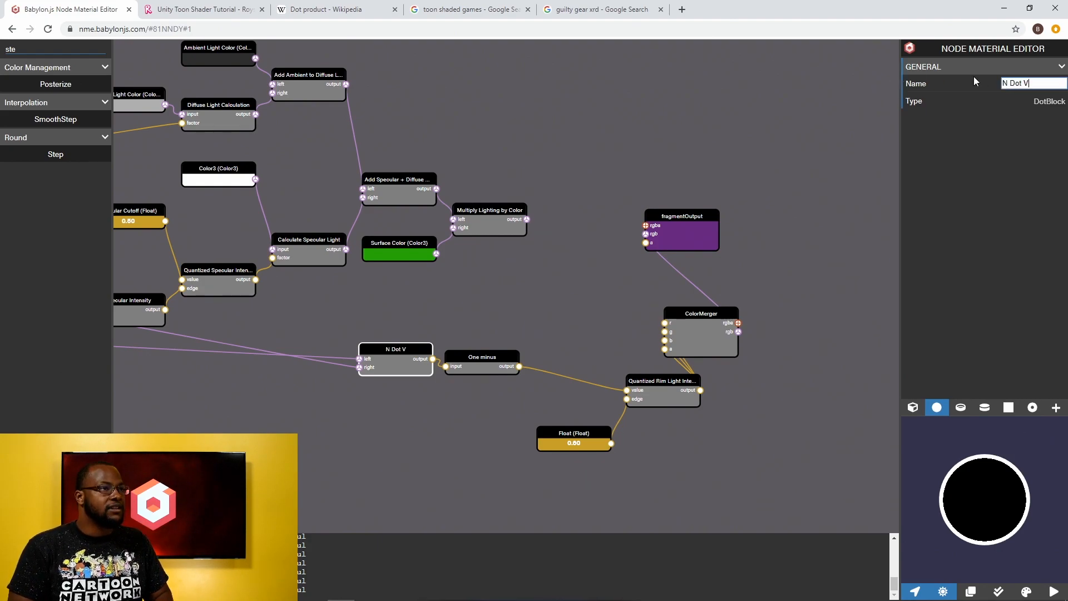
pyautogui.click(482, 359)
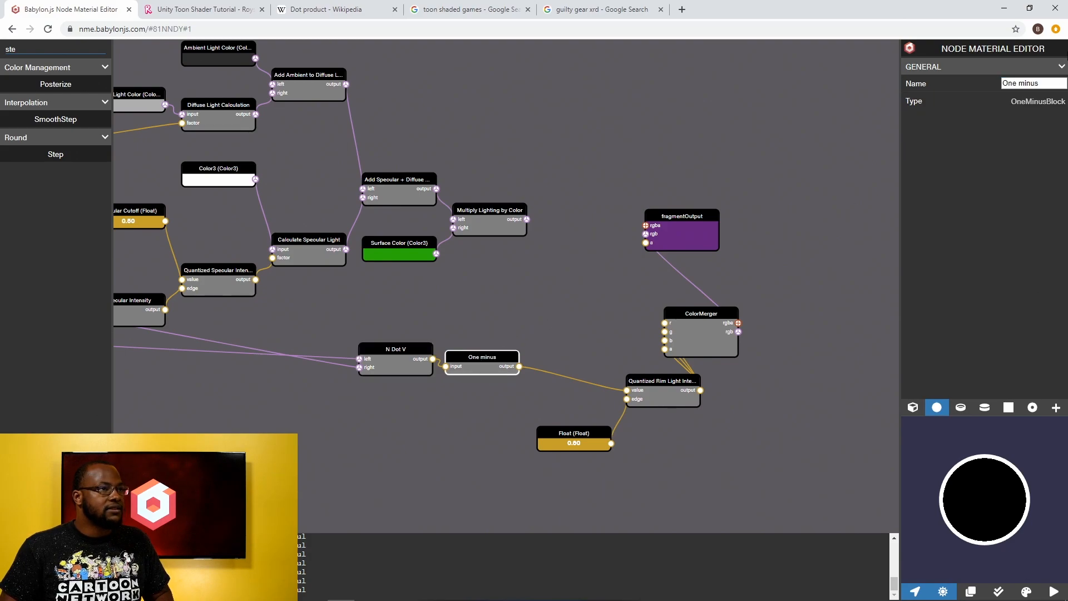
pyautogui.tripleClick(1049, 83)
pyautogui.write('1 - N Dot V')
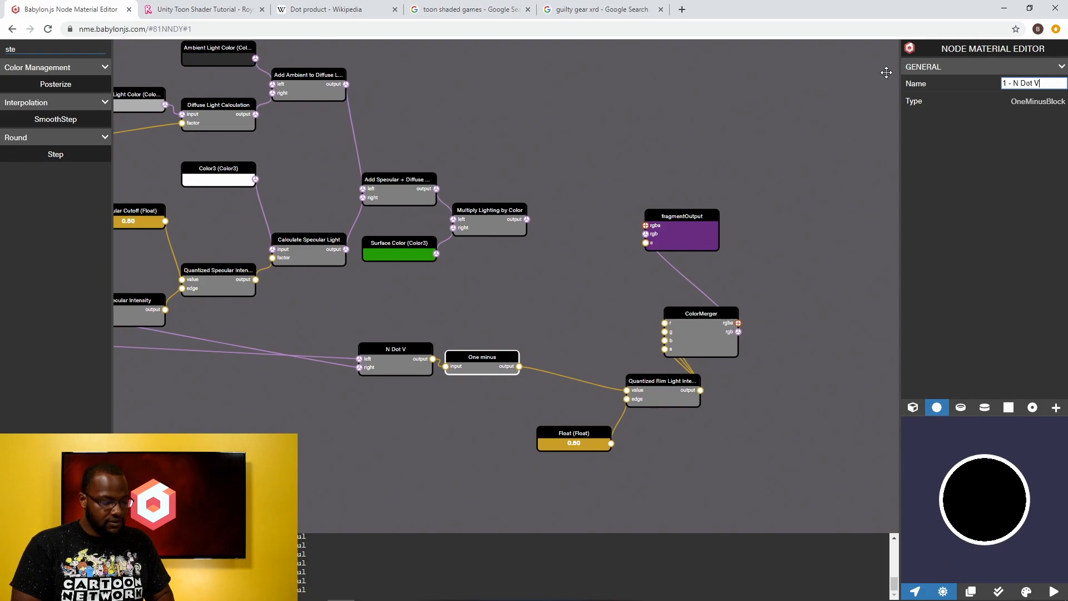
# Move Quantized Rim Light Intensity and its Float block farther from 1 - N Dot V to make room between them.
pyautogui.moveTo(547, 278); pyautogui.dragTo(469, 256)
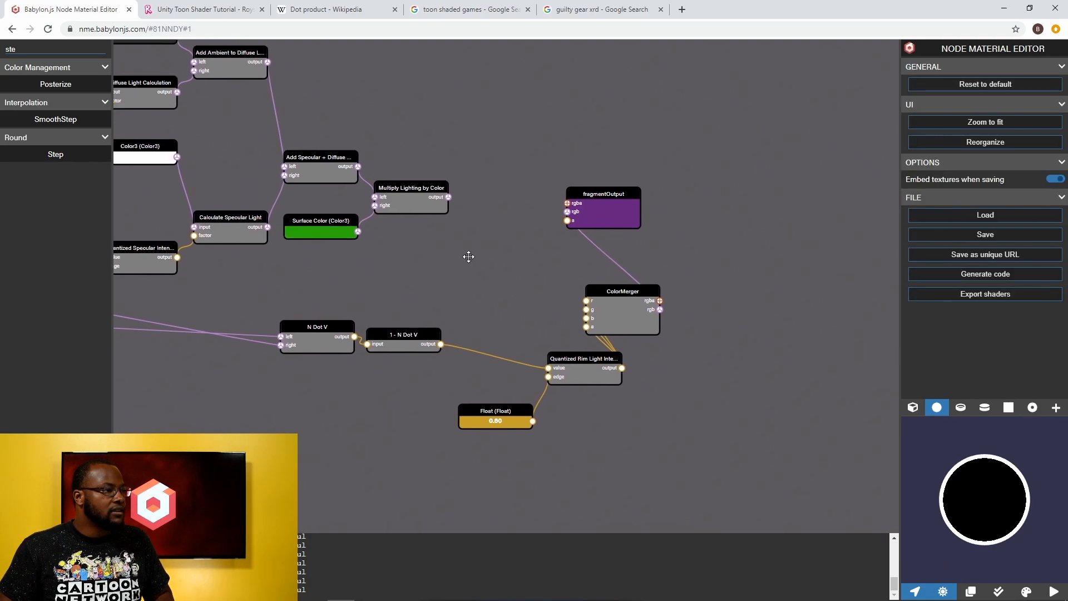
pyautogui.moveTo(556, 359); pyautogui.dragTo(632, 368)
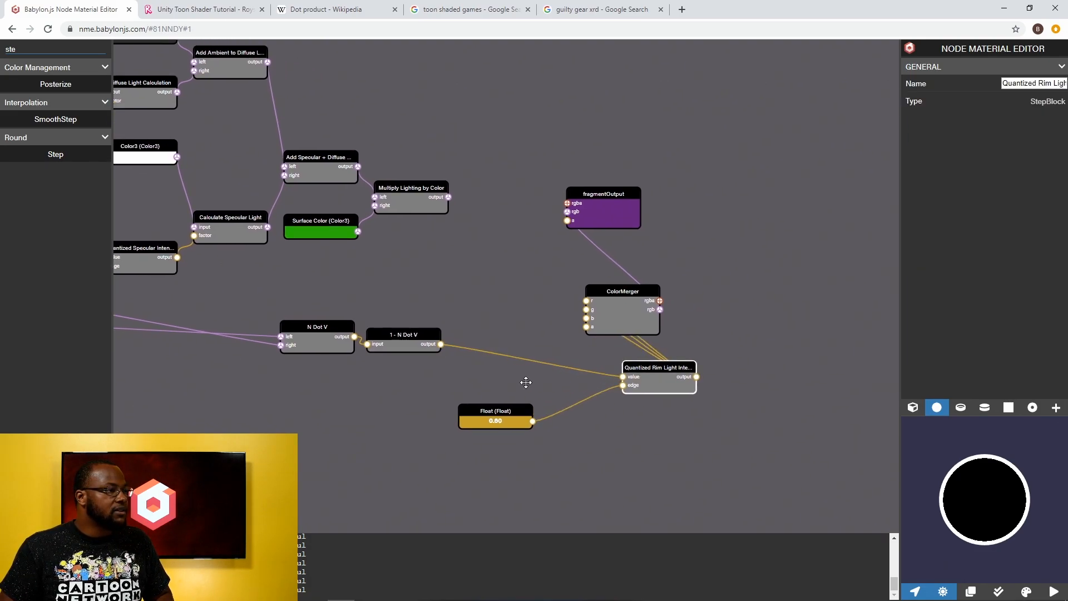
pyautogui.moveTo(502, 413); pyautogui.dragTo(593, 437)
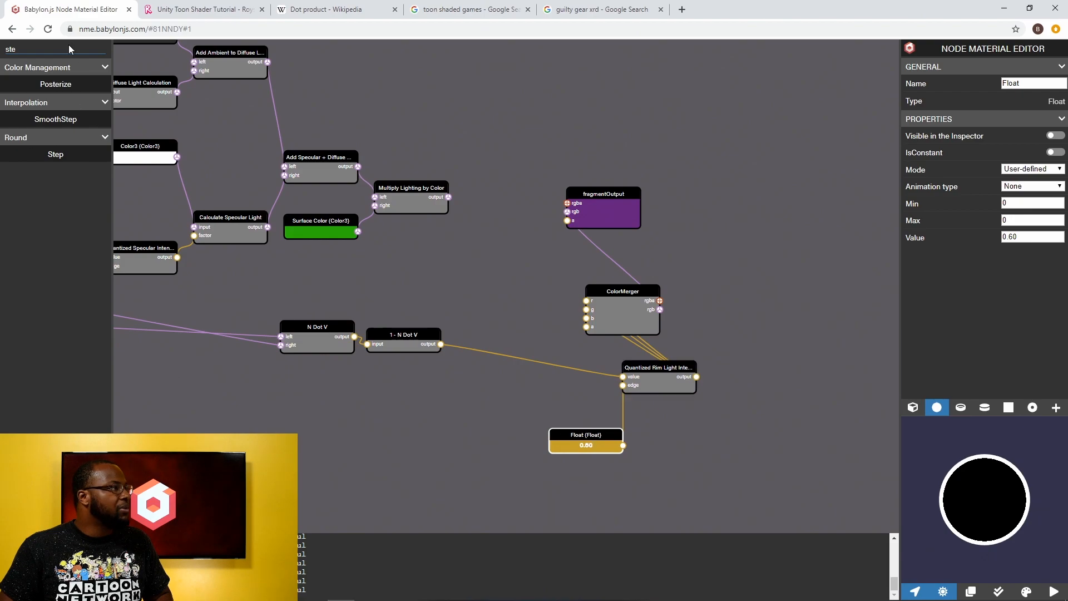
# Find the Pow block and add it to the graph just beneath the 1 - N Dot V block.
pyautogui.doubleClick(28, 49)
pyautogui.write('pow')
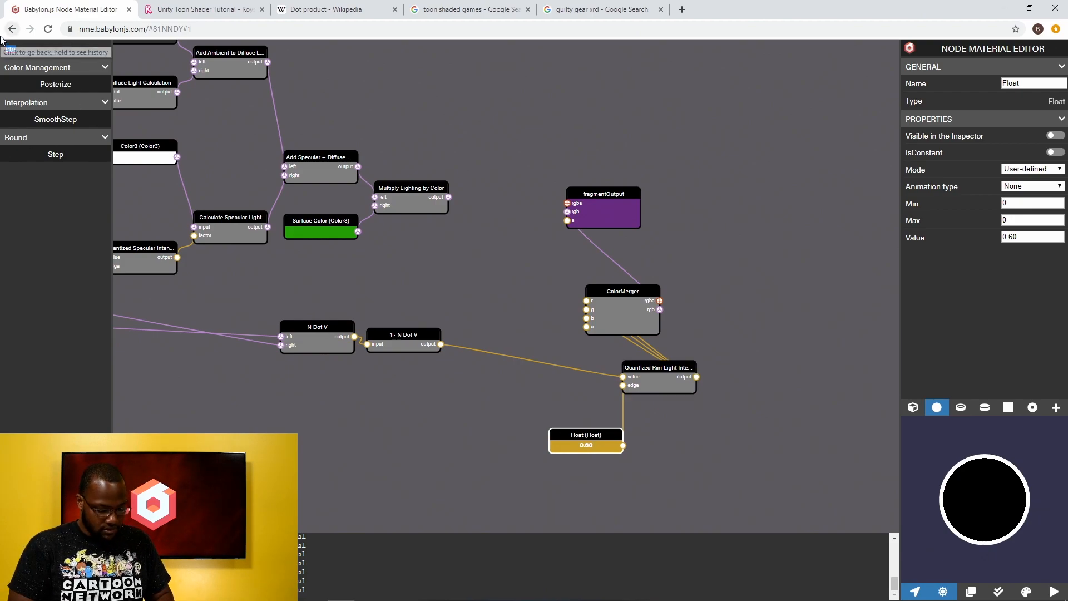
pyautogui.moveTo(56, 83); pyautogui.dragTo(460, 380)
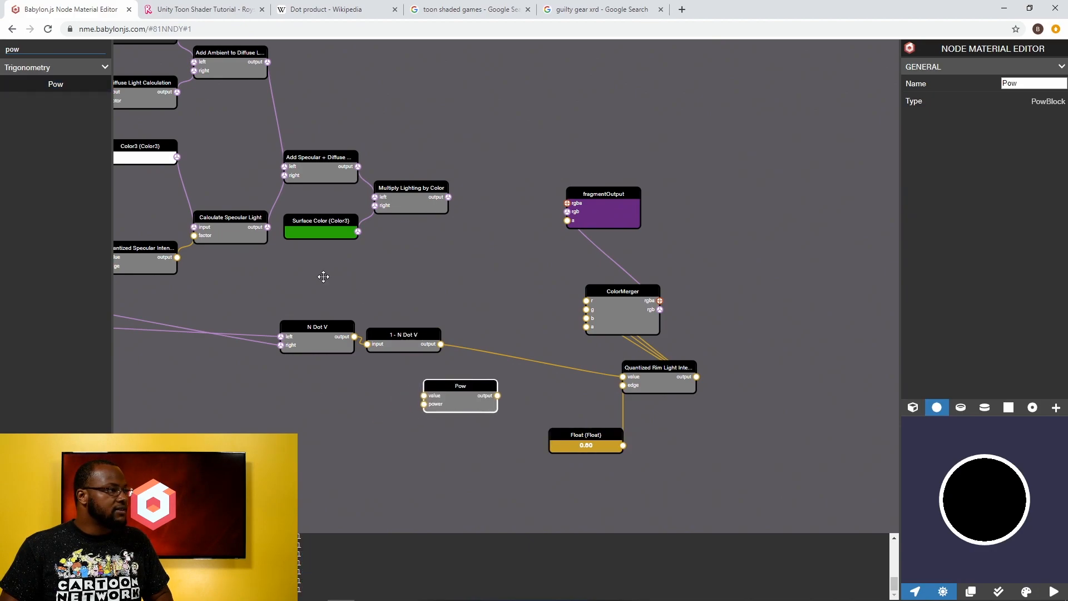
# Rename the Float block feeding the edge input of Quantized Rim Light Intensity as Rim Intensity.
pyautogui.moveTo(324, 277); pyautogui.dragTo(508, 271)
pyautogui.scroll(-3, 509, 279)
pyautogui.scroll(-5, 503, 279)
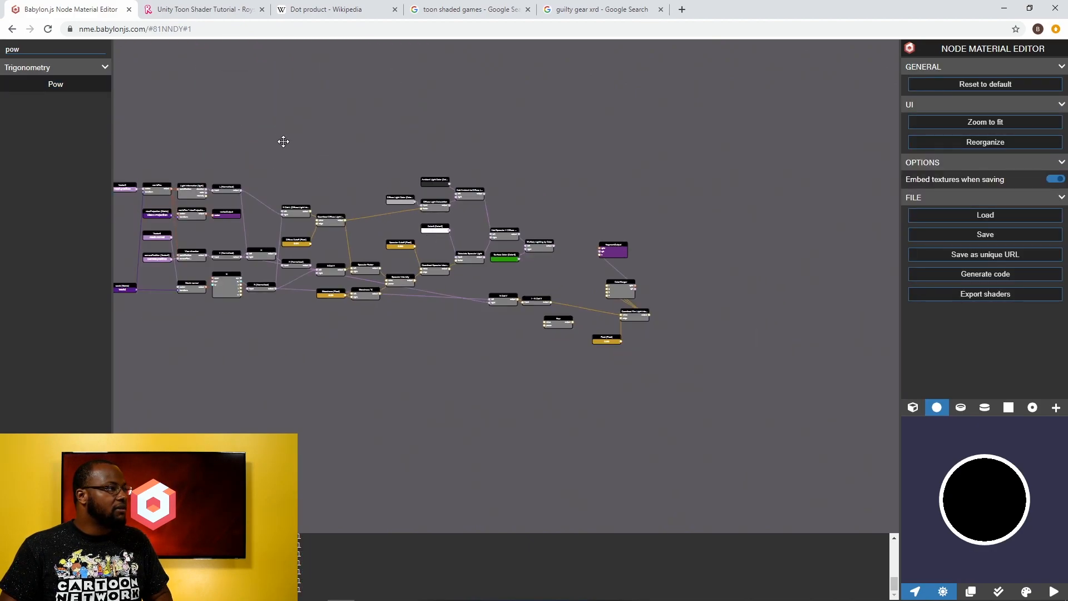
pyautogui.moveTo(237, 171); pyautogui.dragTo(315, 195)
pyautogui.scroll(4, 333, 201)
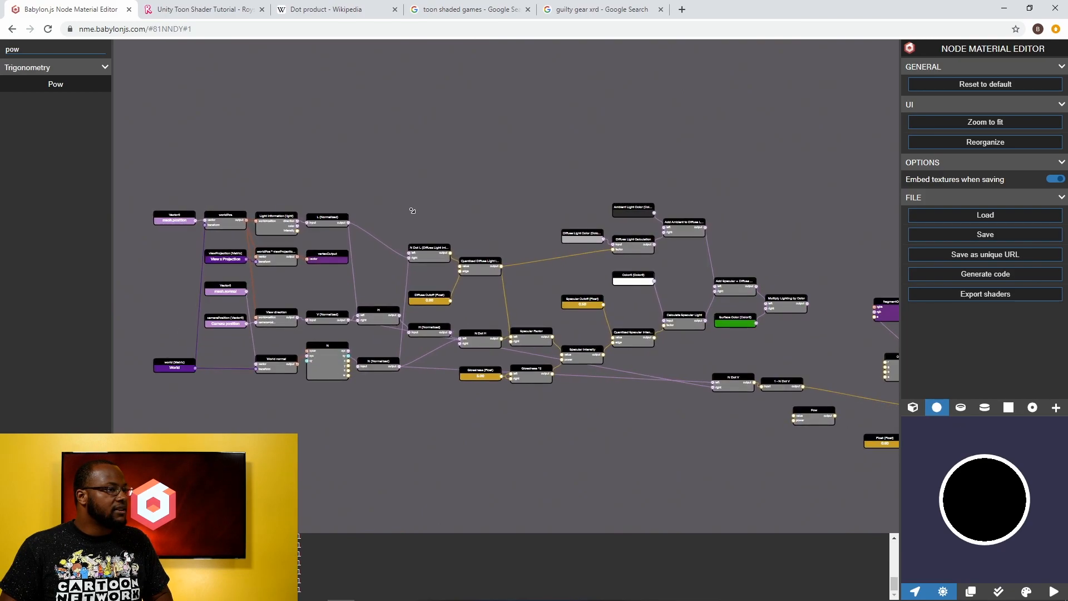
pyautogui.moveTo(455, 174); pyautogui.dragTo(315, 162)
pyautogui.click(746, 428)
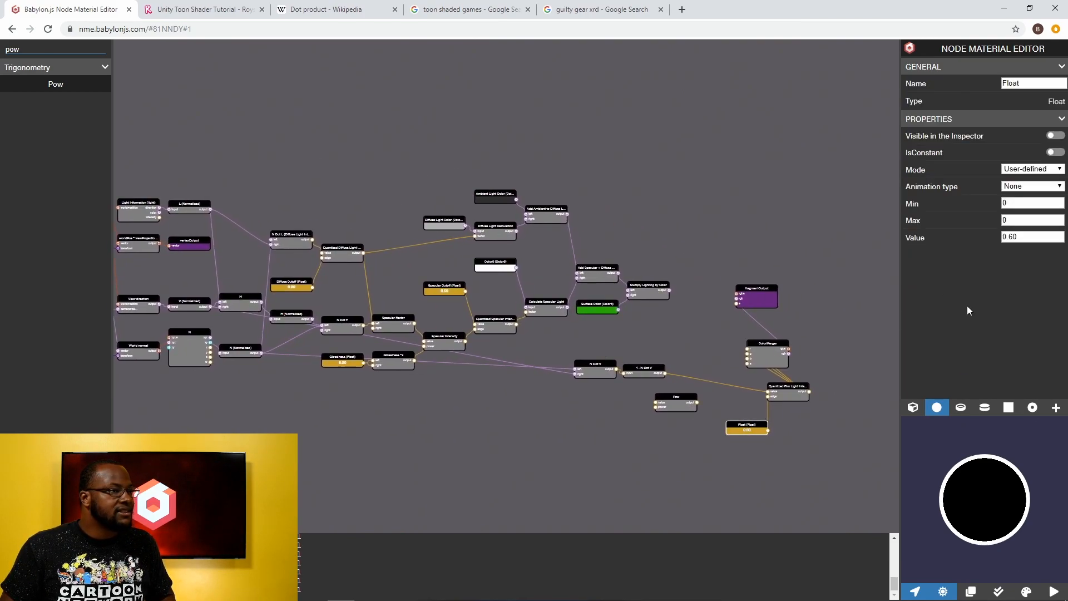
pyautogui.moveTo(1023, 83); pyautogui.dragTo(941, 79)
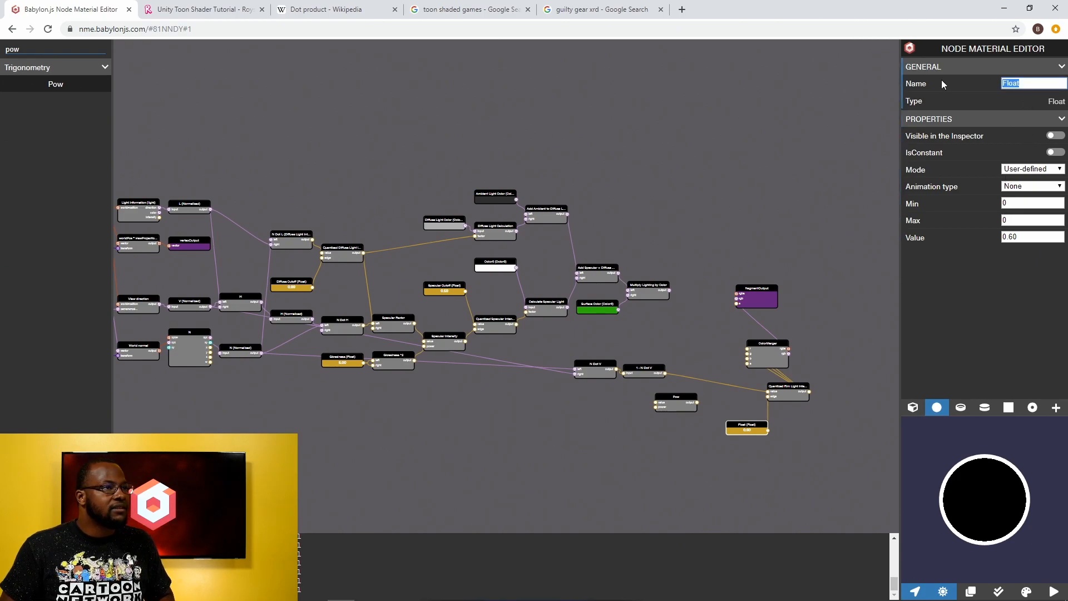
pyautogui.write('Rim Intensity')
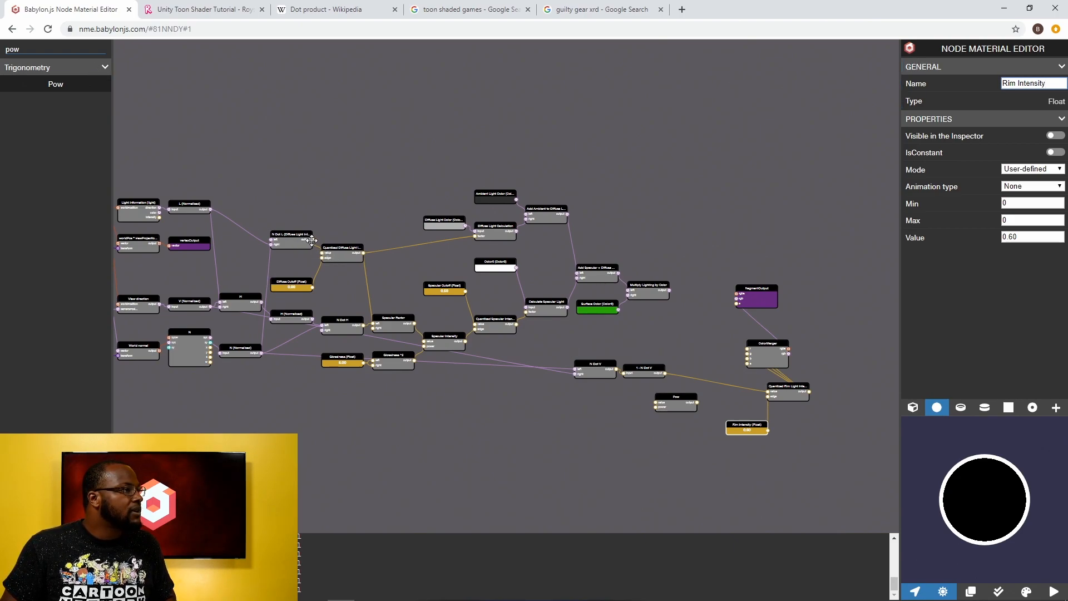
# Feed N Dot L into the value input of the Pow block and the Rim Intensity Float into its power input.
pyautogui.click(469, 299)
pyautogui.moveTo(469, 299); pyautogui.dragTo(654, 402)
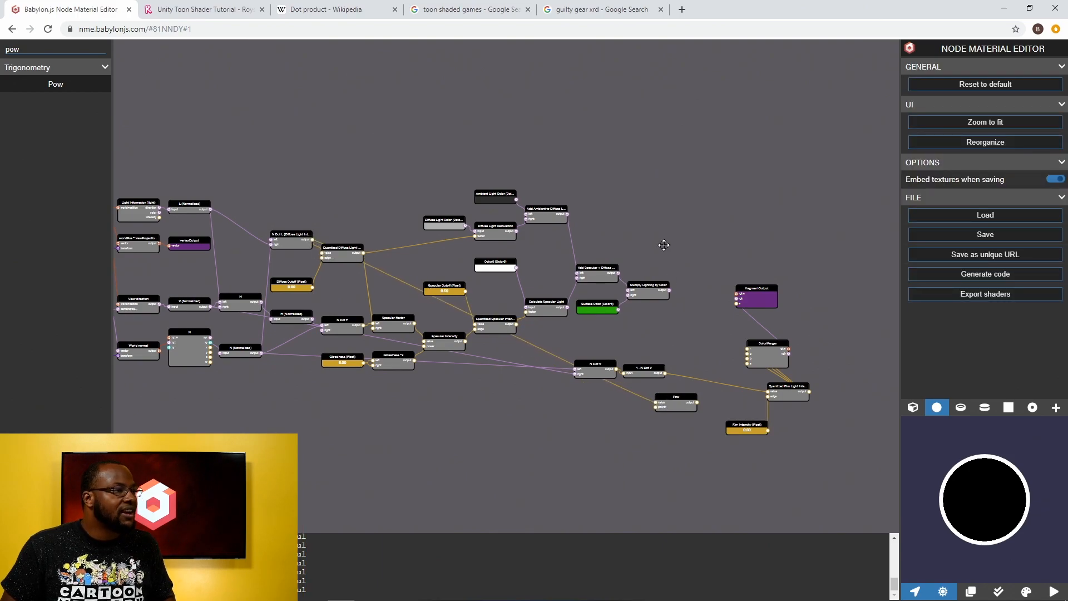
pyautogui.scroll(5, 664, 245)
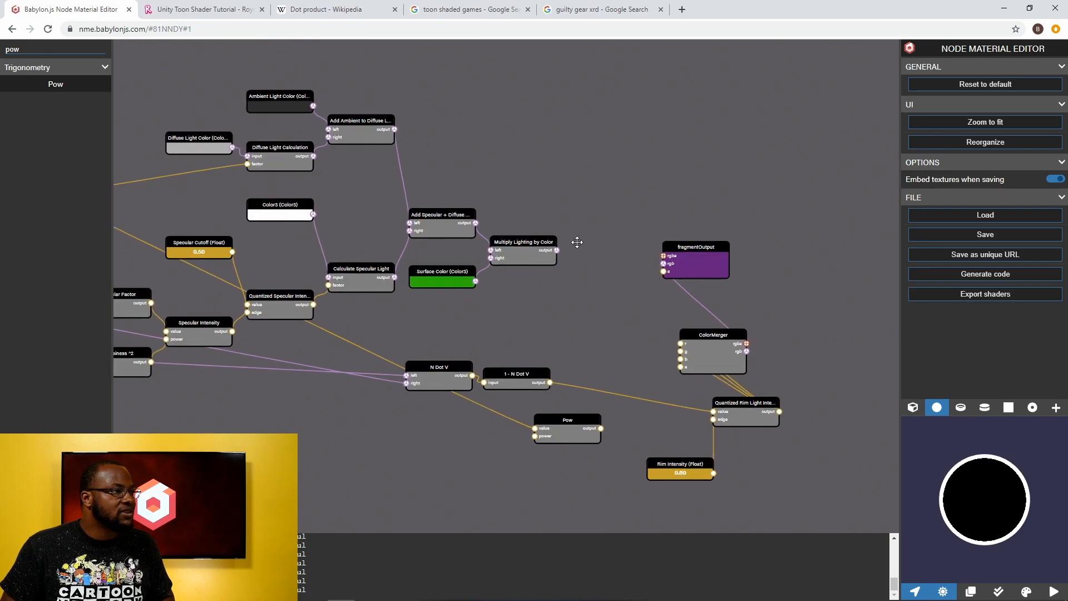
pyautogui.moveTo(577, 243); pyautogui.dragTo(627, 201)
pyautogui.moveTo(700, 425); pyautogui.dragTo(584, 394)
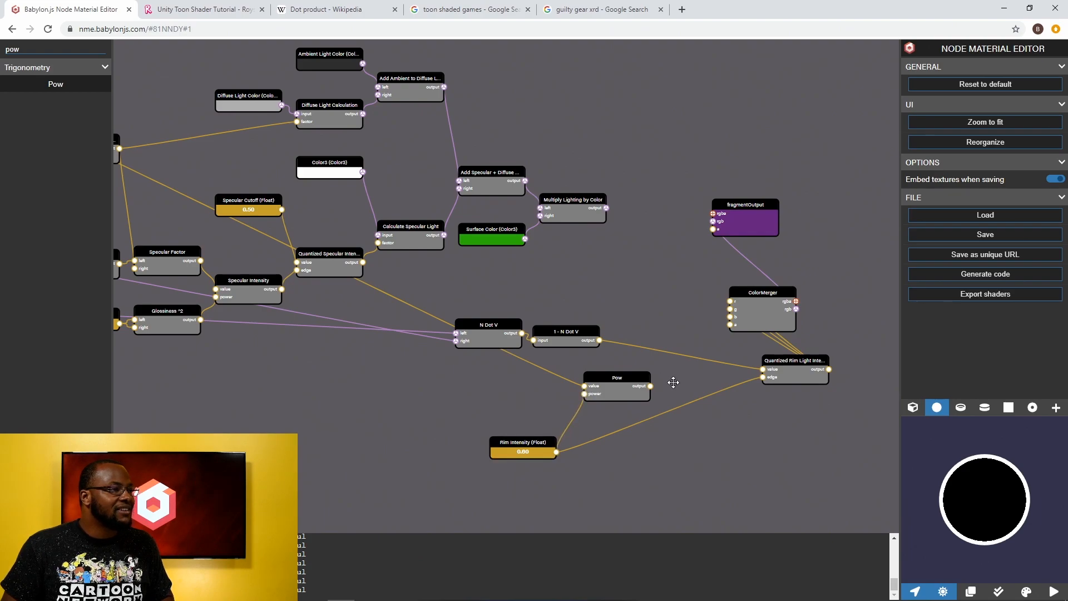
# Rename the Pow block as Rim Factor.
pyautogui.click(634, 378)
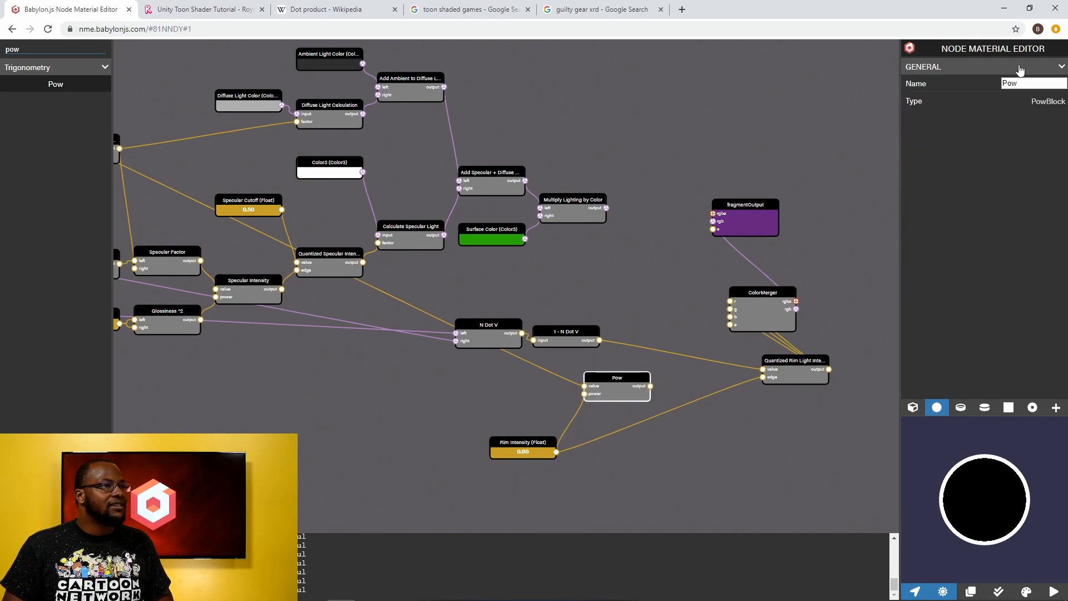
pyautogui.moveTo(1030, 86); pyautogui.dragTo(984, 79)
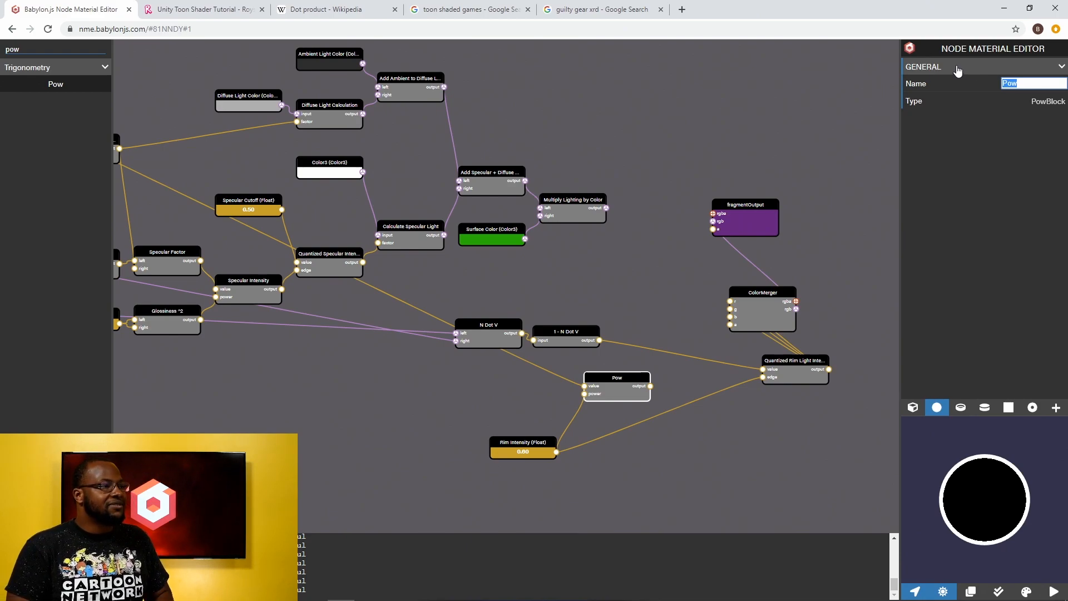
pyautogui.write('Rim Factor')
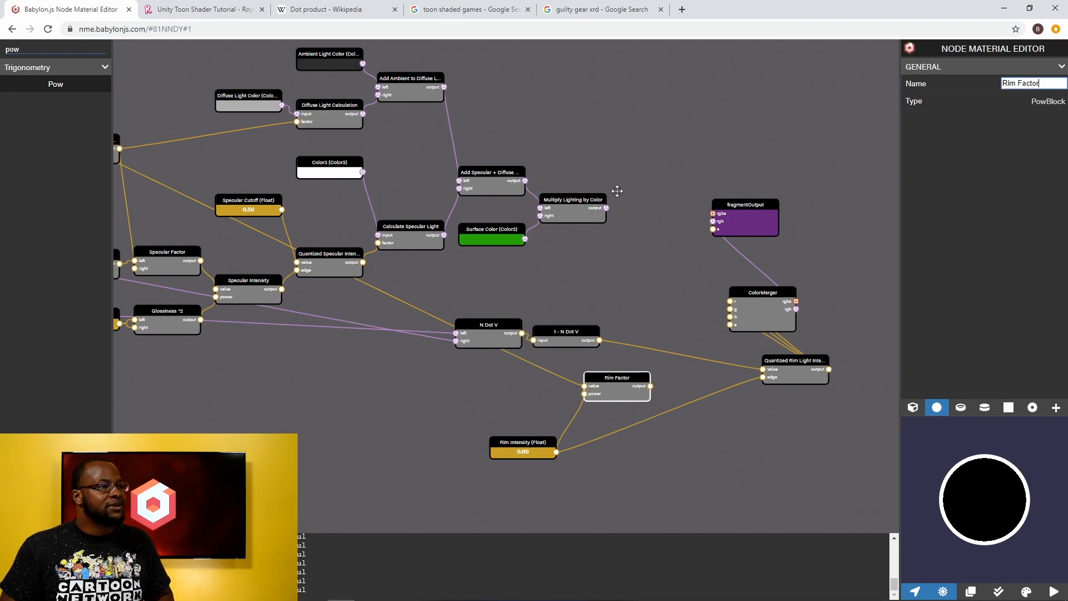
# Find the Multiply block and add it to the graph between 1 - N Dot V and Quantized Rim Light Intensity.
pyautogui.moveTo(631, 254); pyautogui.dragTo(540, 221)
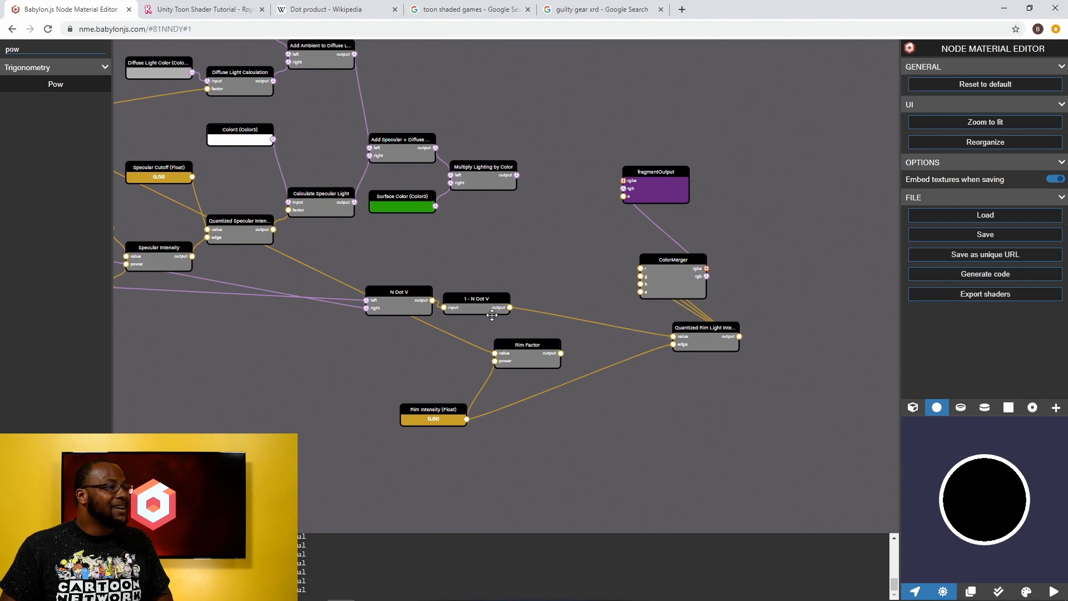
pyautogui.moveTo(51, 53); pyautogui.dragTo(1, 37)
pyautogui.write('multiply')
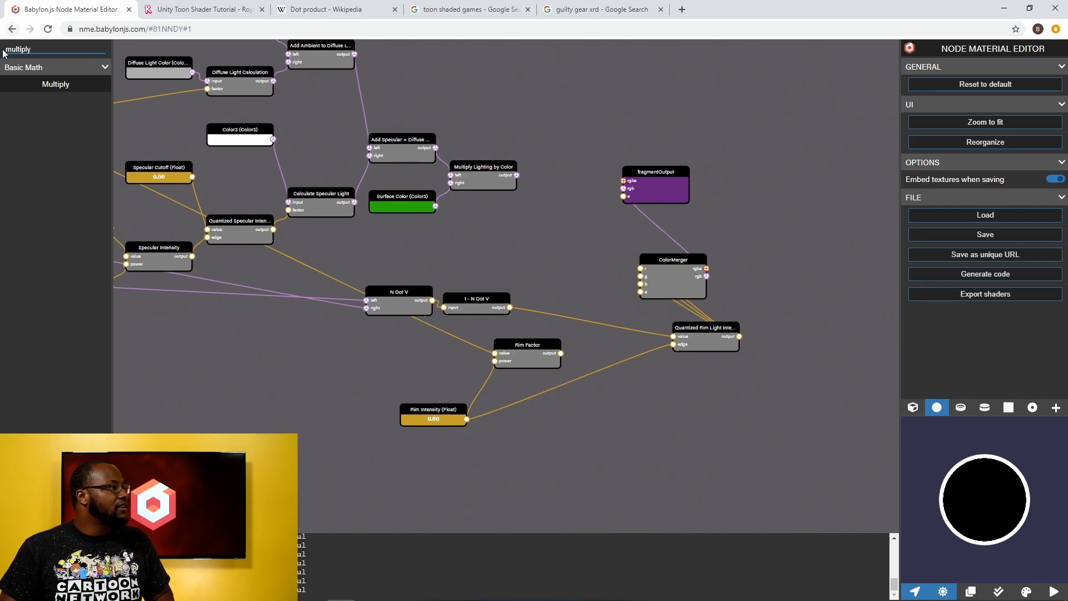
pyautogui.moveTo(56, 84); pyautogui.dragTo(593, 311)
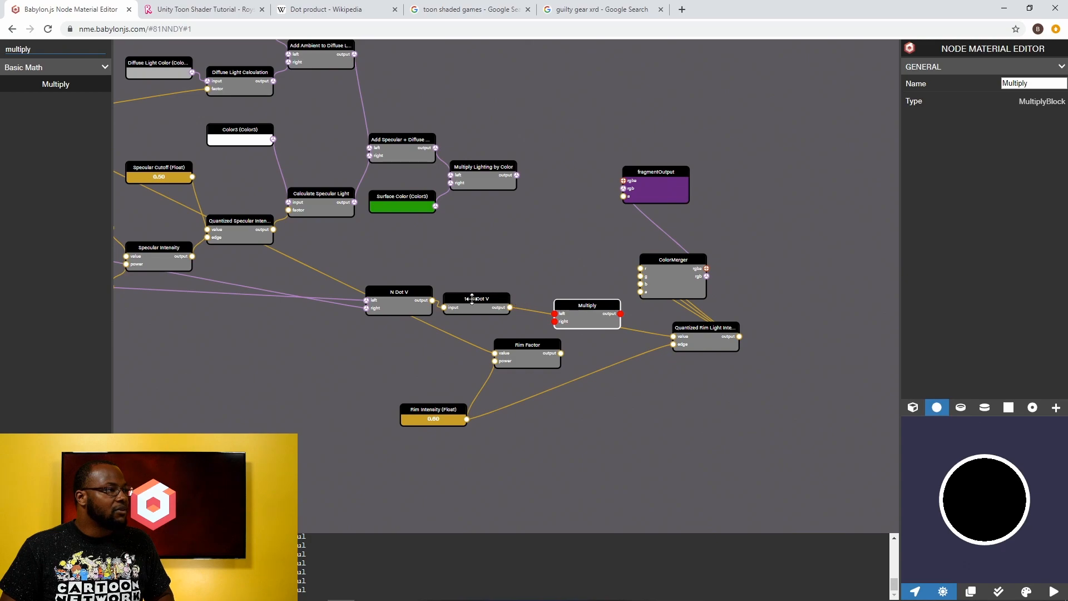
# Feed 1 - N Dot V and Rim Factor into the Multiply block and rename it as Rim INtensity.
pyautogui.click(516, 309)
pyautogui.moveTo(510, 308); pyautogui.dragTo(577, 330)
pyautogui.click(589, 323)
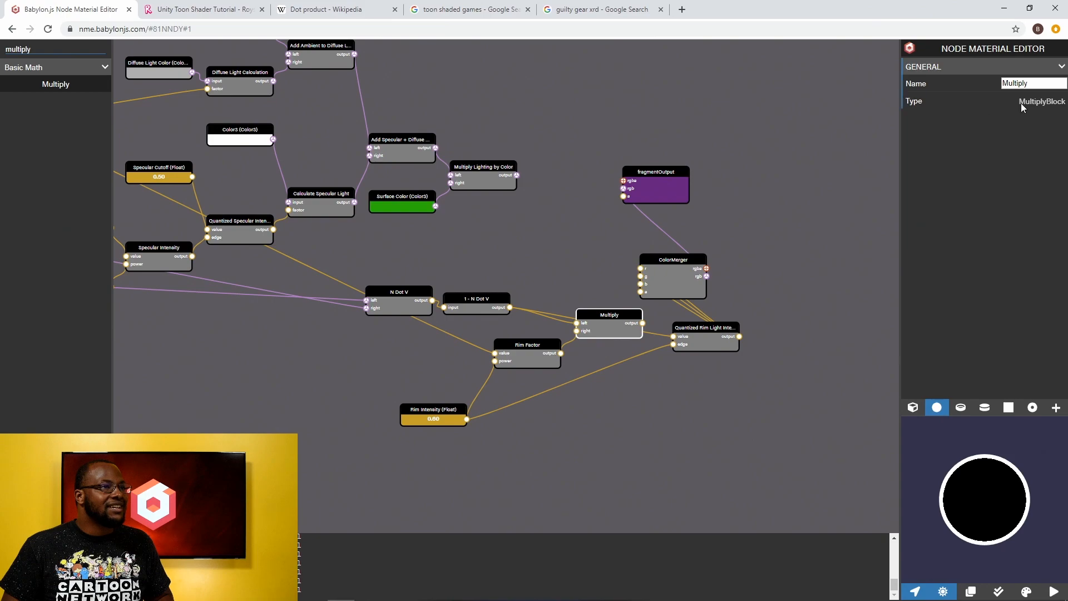
pyautogui.moveTo(1039, 84); pyautogui.dragTo(935, 80)
pyautogui.write('Rim INtensity')
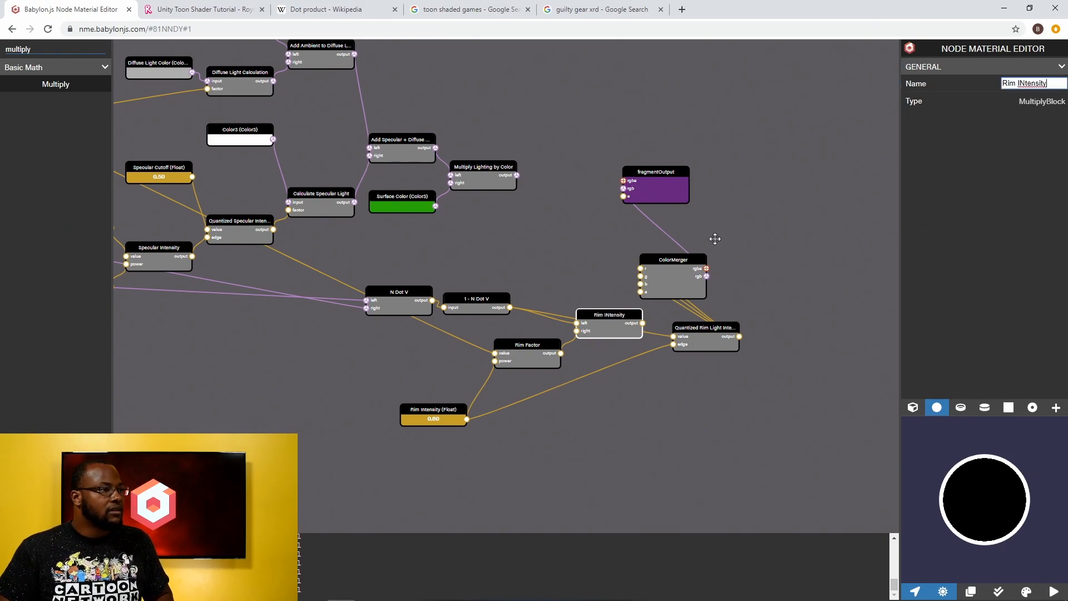
# Preview the unquantized rim by moving ColorMerger aside and feeding the Rim INtensity output into its channel inputs.
pyautogui.moveTo(690, 268); pyautogui.dragTo(754, 282)
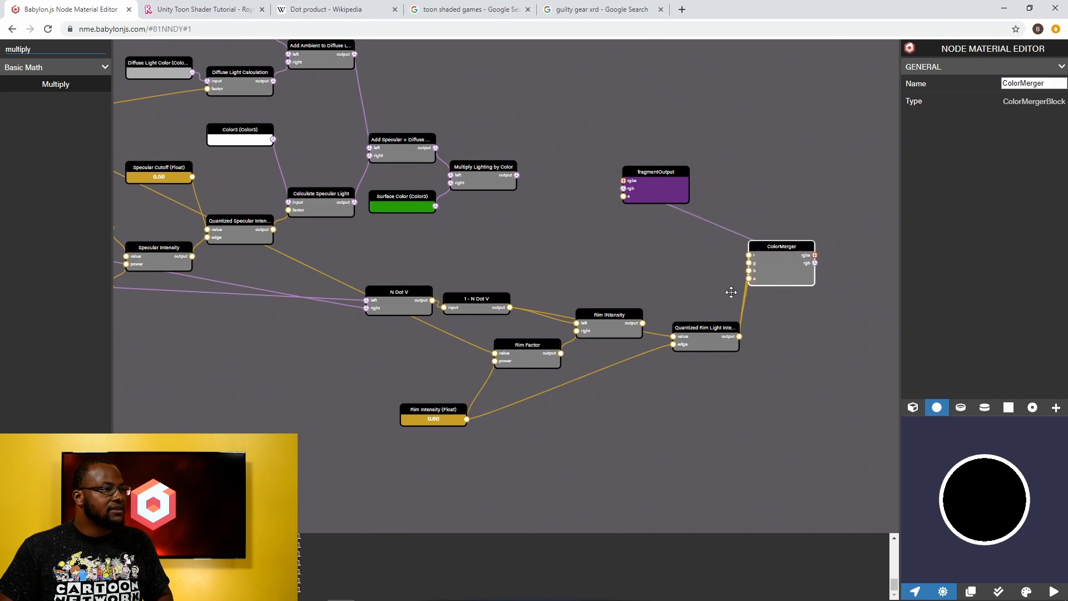
pyautogui.moveTo(643, 323); pyautogui.dragTo(749, 255)
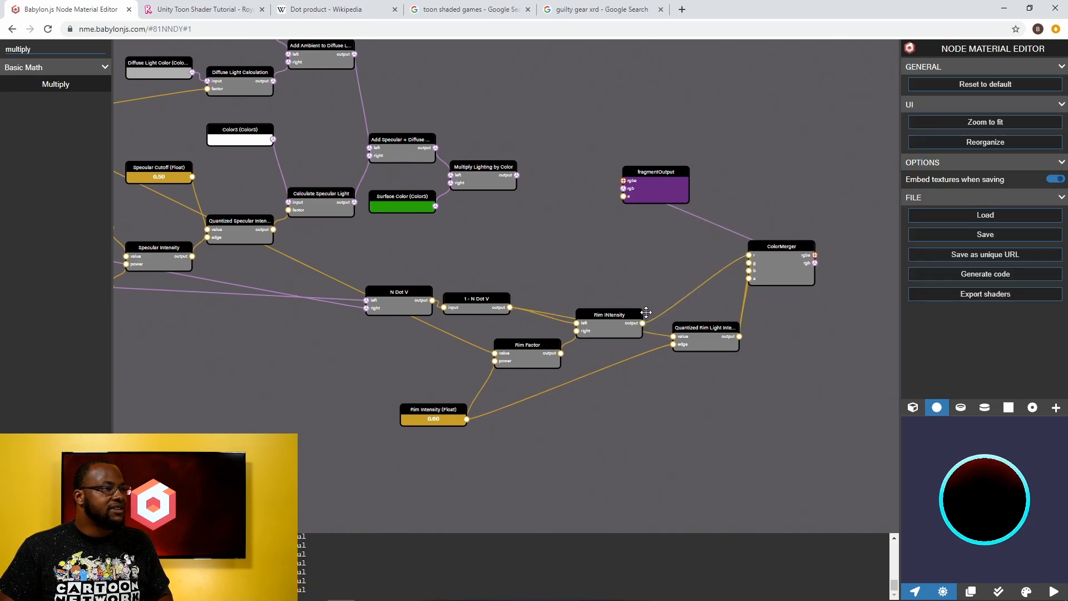
pyautogui.moveTo(643, 326); pyautogui.dragTo(751, 262)
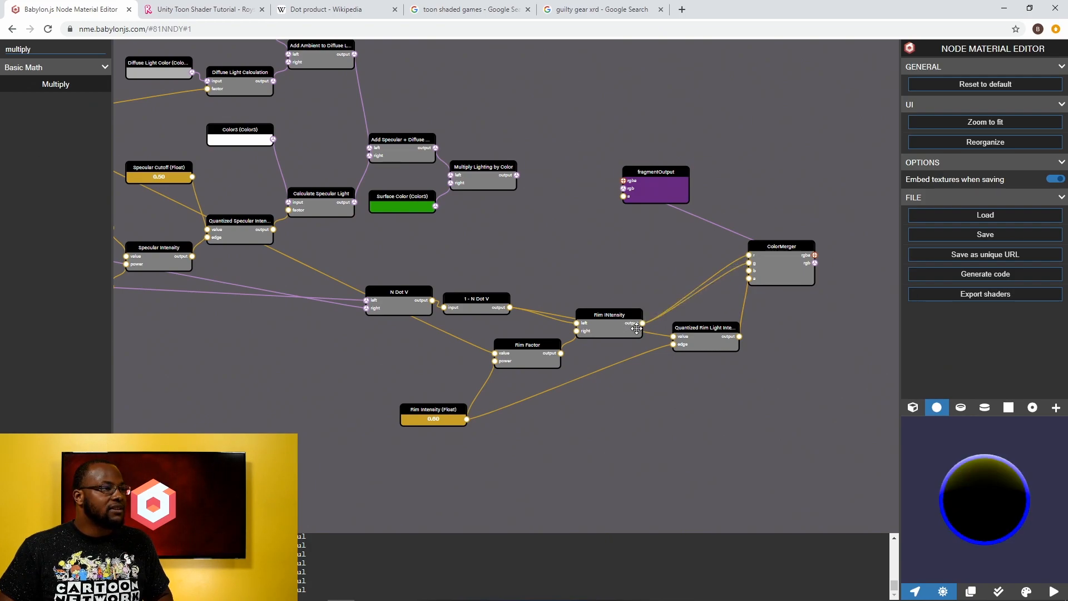
pyautogui.moveTo(657, 317); pyautogui.dragTo(752, 271)
pyautogui.moveTo(1009, 489)
pyautogui.mouseDown()
pyautogui.moveTo(1016, 515)
pyautogui.moveTo(1002, 457)
pyautogui.moveTo(998, 525)
pyautogui.moveTo(1009, 500)
pyautogui.mouseUp()
# Move Quantized Rim Light Intensity farther from Rim INtensity and bring the Rim Intensity Float closer to Rim Factor.
pyautogui.moveTo(704, 336); pyautogui.dragTo(742, 328)
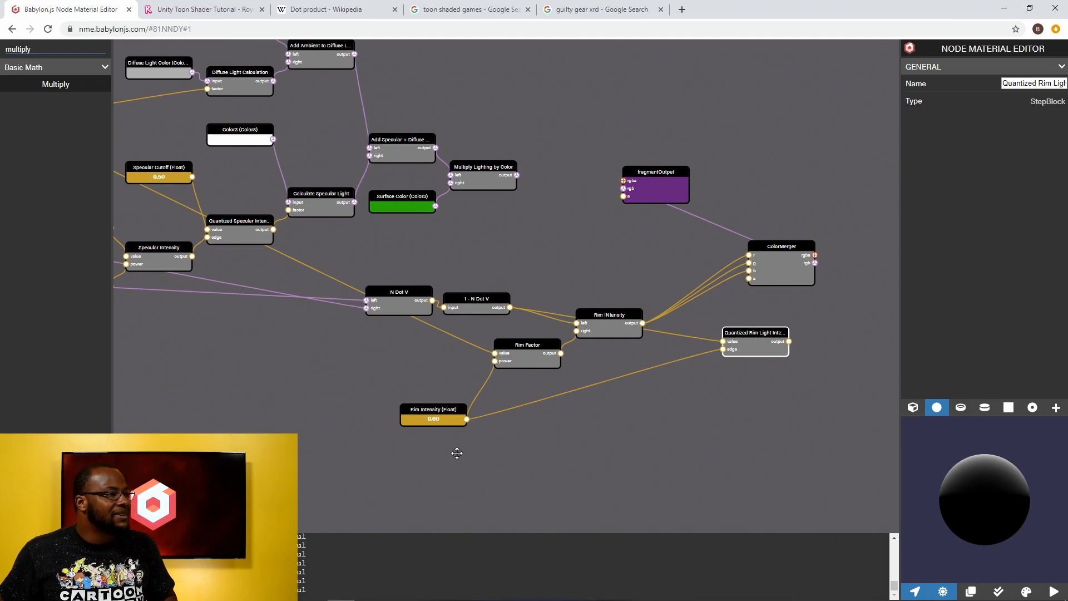
pyautogui.click(476, 417)
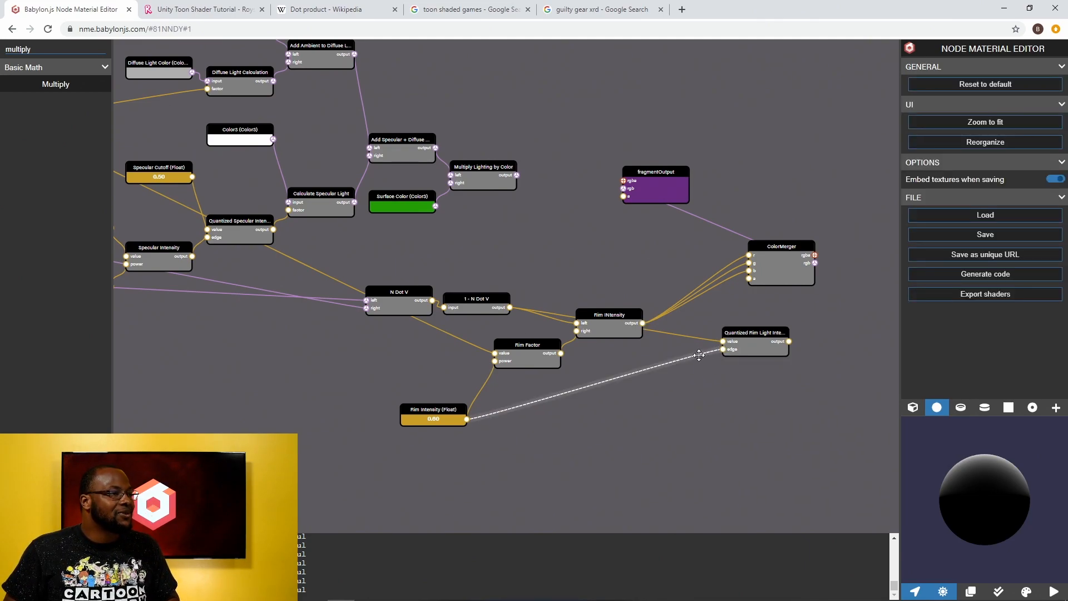
pyautogui.moveTo(445, 412); pyautogui.dragTo(432, 373)
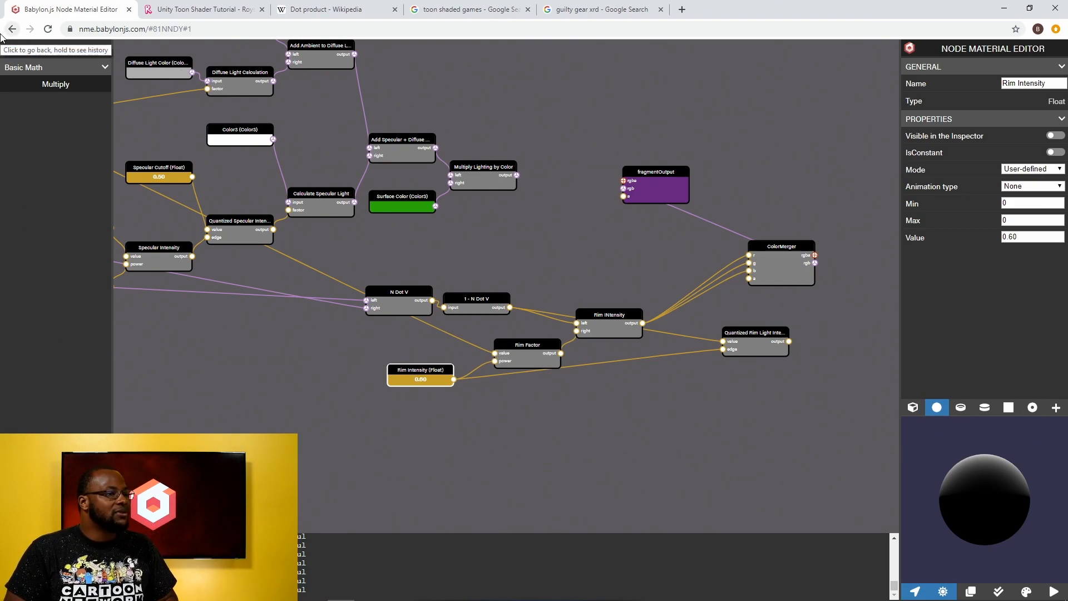
pyautogui.press('BackSpace')
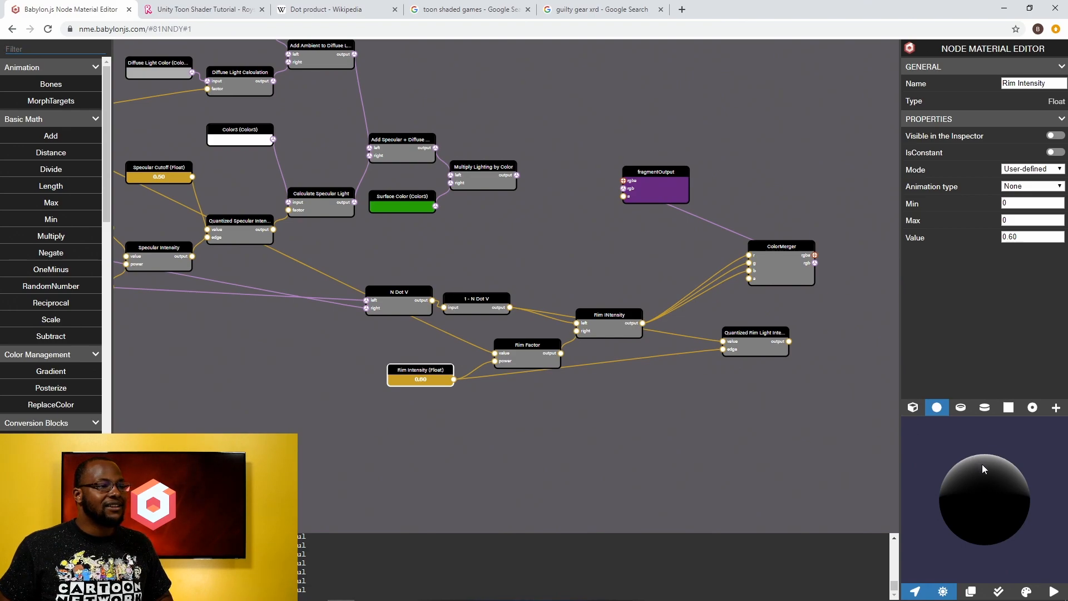
# Test several values for the Rim Intensity Float, including 3, 1 and 0.5, and finish on 0.6.
pyautogui.moveTo(980, 463); pyautogui.dragTo(985, 477)
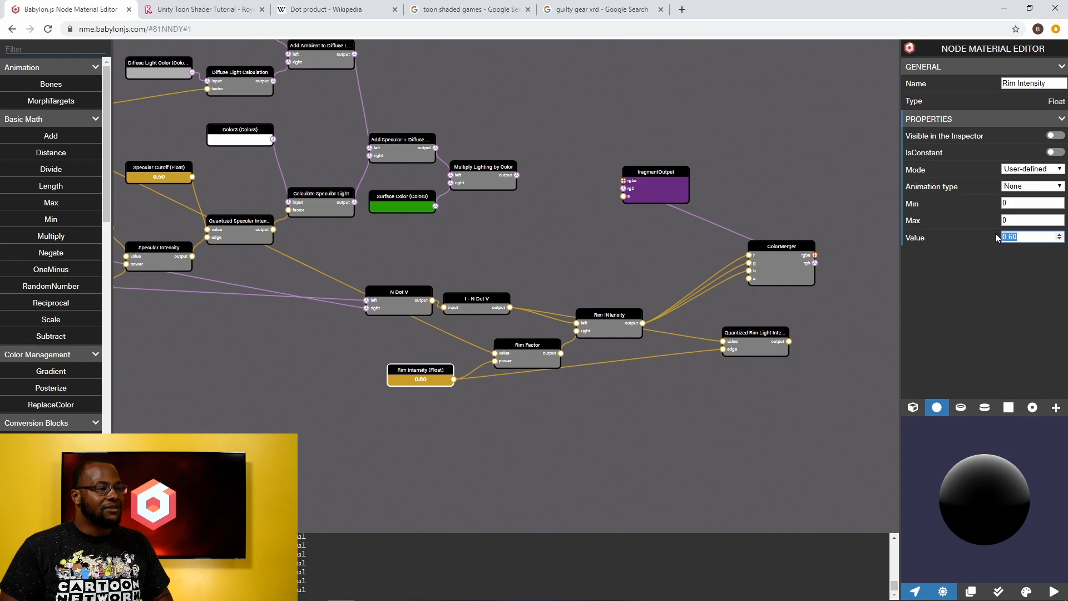
pyautogui.write('14')
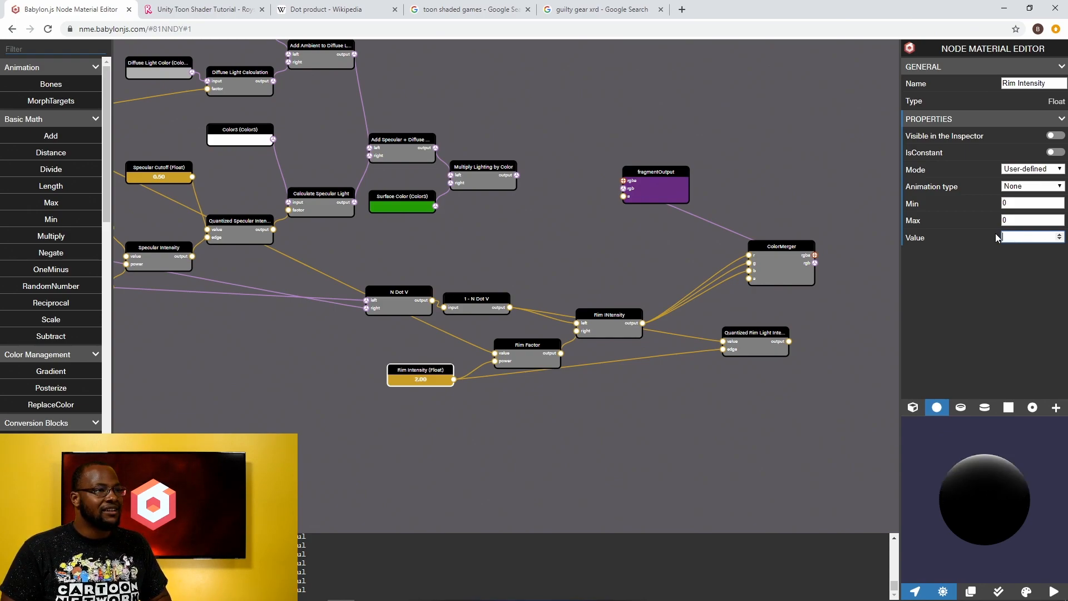
pyautogui.press('BackSpace')
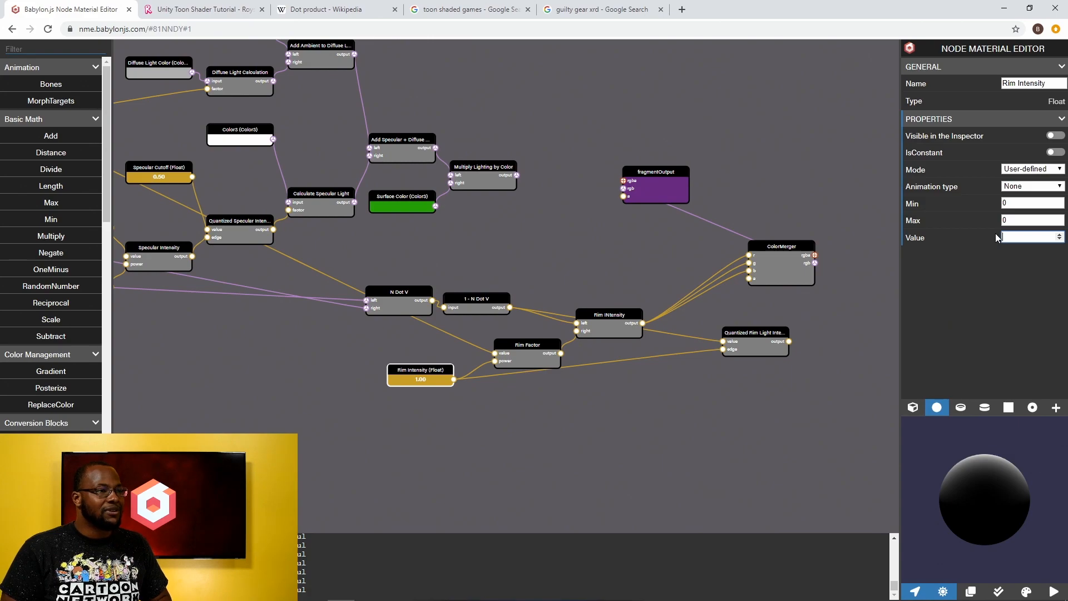
pyautogui.write('0.1')
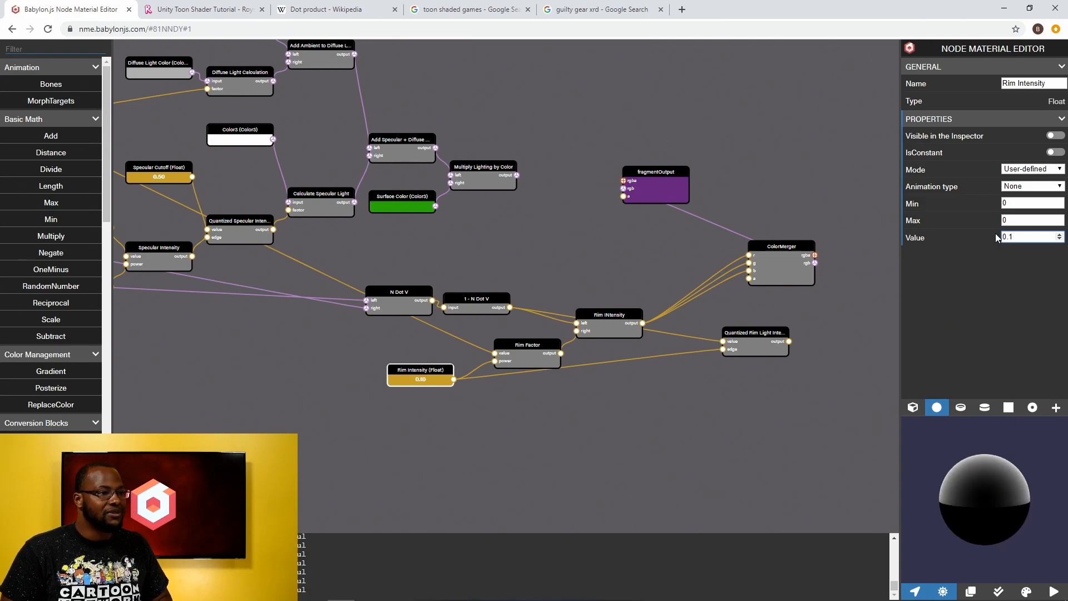
pyautogui.write('5')
pyautogui.press('BackSpace')
pyautogui.write('6')
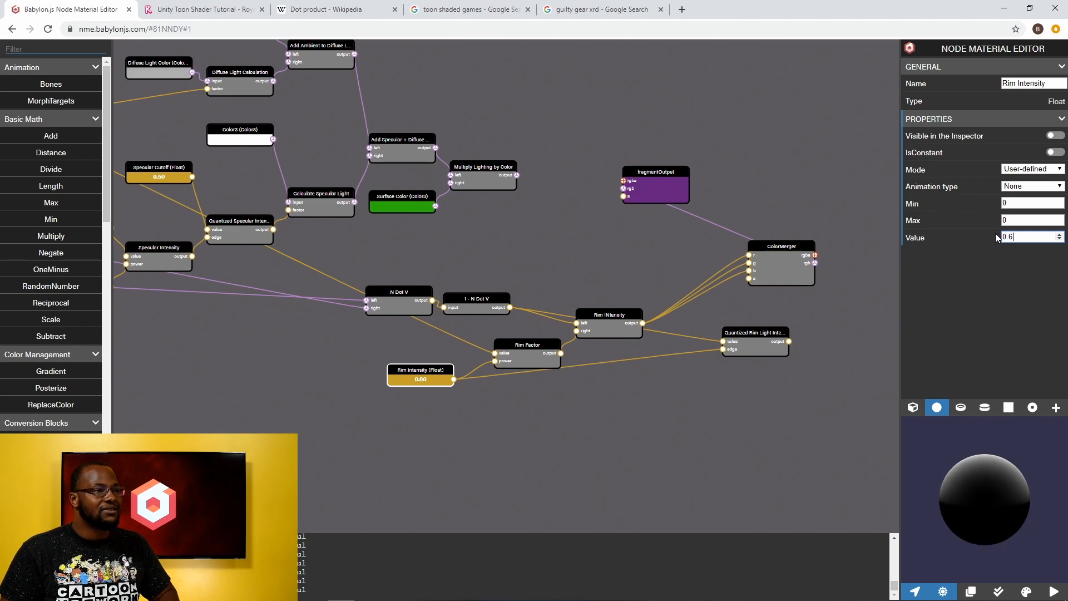
pyautogui.click(590, 487)
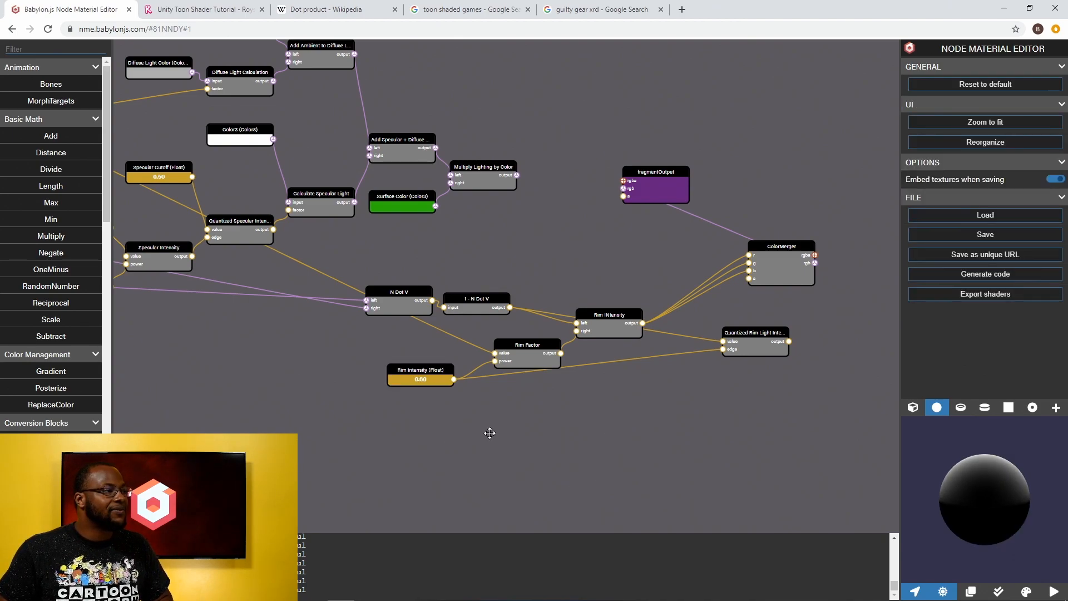
# Add a Float block beneath Rim Factor and feed it into the edge input of Quantized Rim Light Intensity.
pyautogui.click(32, 46)
pyautogui.write('float')
pyautogui.moveTo(41, 80); pyautogui.dragTo(630, 439)
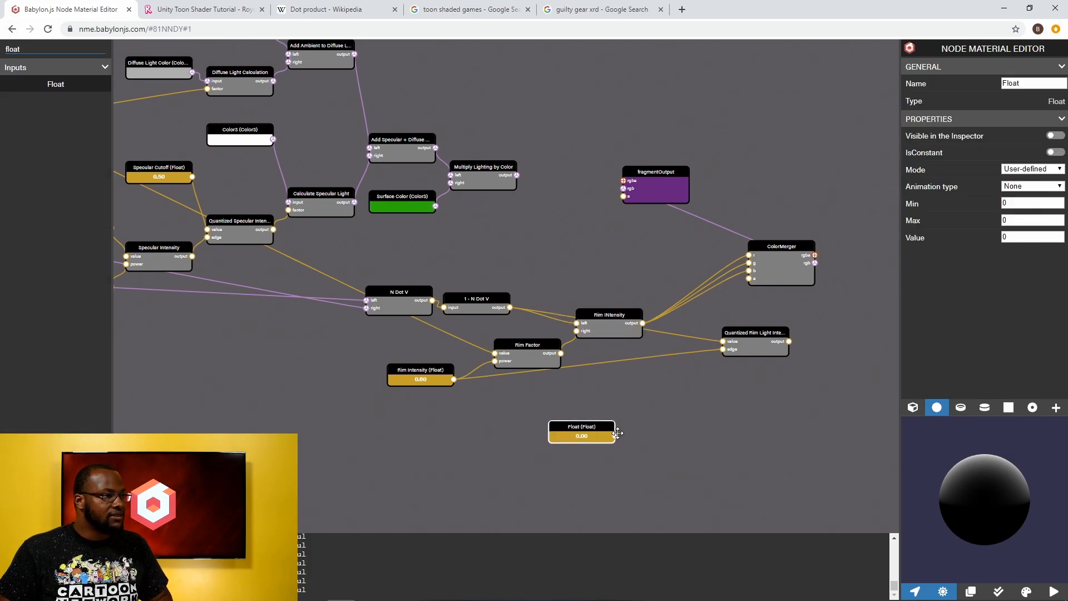
pyautogui.moveTo(613, 438); pyautogui.dragTo(732, 320)
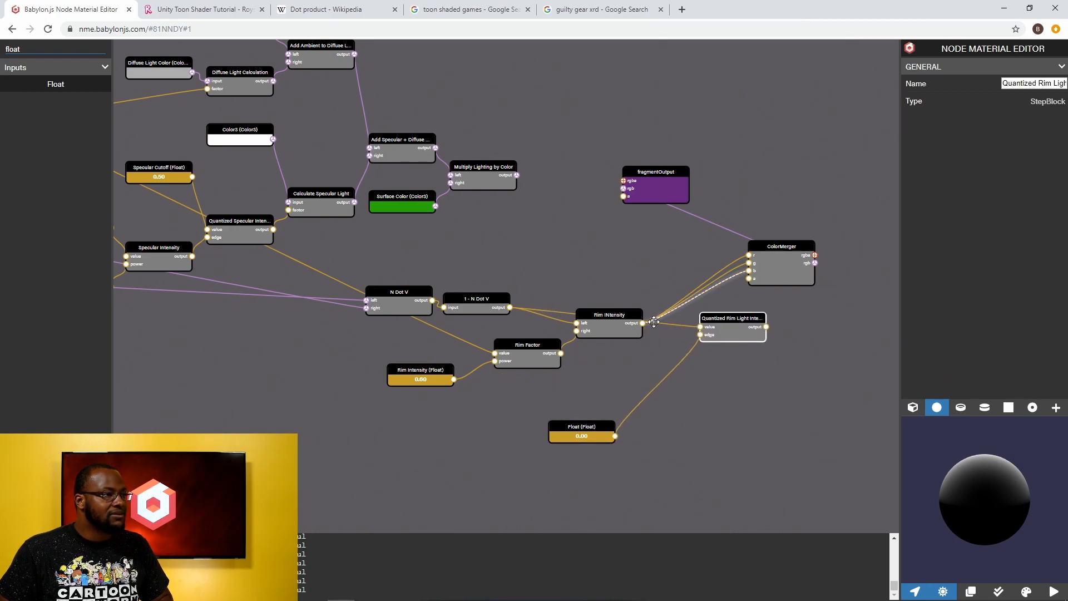
# Feed Rim INtensity into the value input of Quantized Rim Light Intensity and connect that block's output to the ColorMerger channel inputs.
pyautogui.moveTo(644, 323); pyautogui.dragTo(833, 281)
pyautogui.moveTo(744, 321); pyautogui.dragTo(800, 297)
pyautogui.moveTo(741, 324); pyautogui.dragTo(800, 306)
# Set the value of the Float block feeding the quantization edge to 0.5 and check the preview sphere.
pyautogui.click(589, 433)
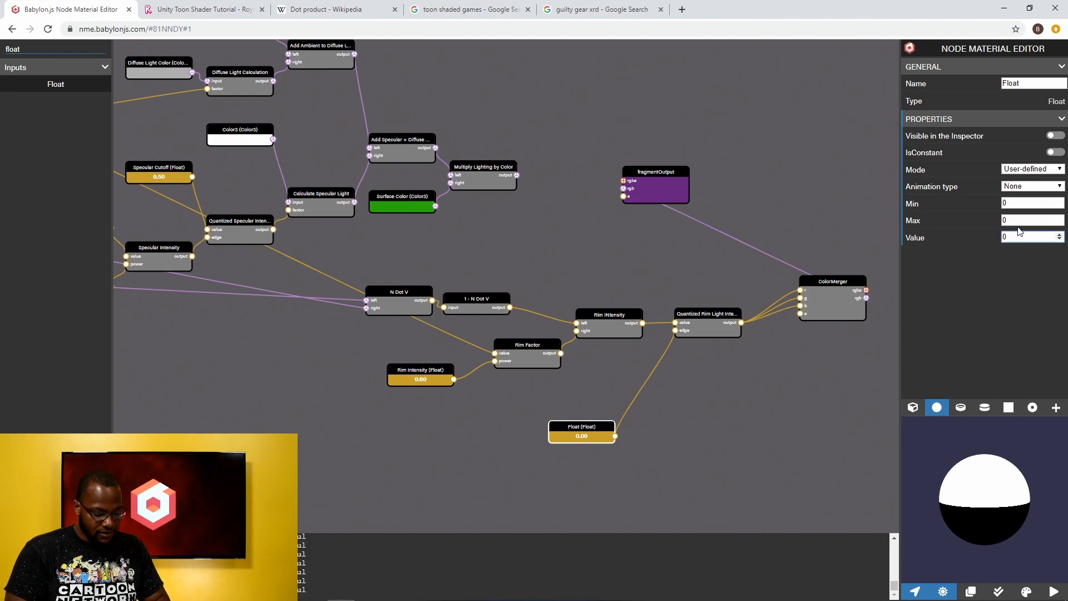
pyautogui.write('.5')
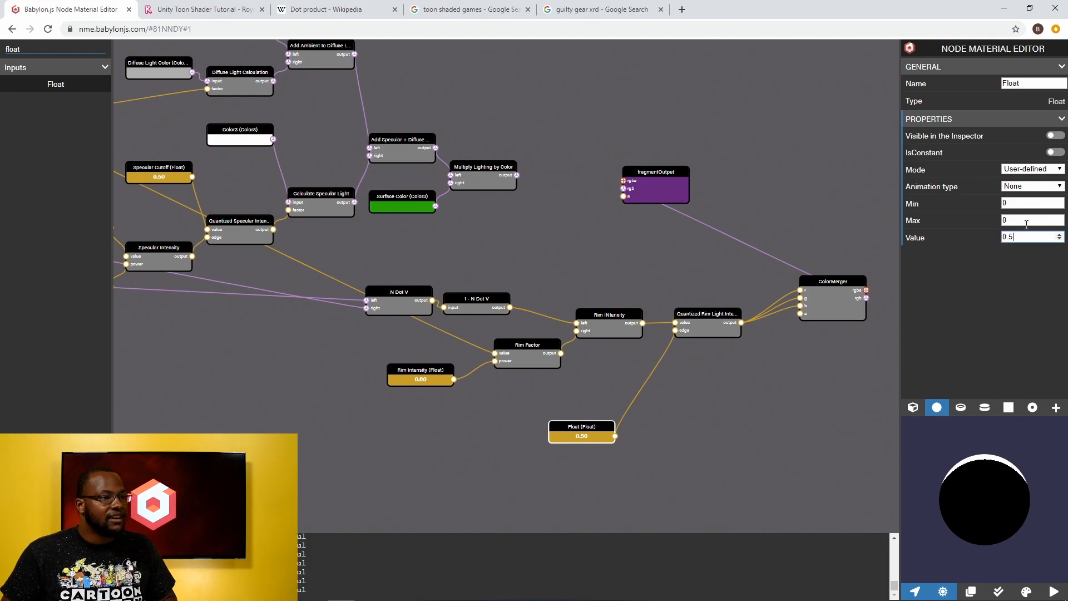
pyautogui.moveTo(1027, 500); pyautogui.dragTo(1001, 494)
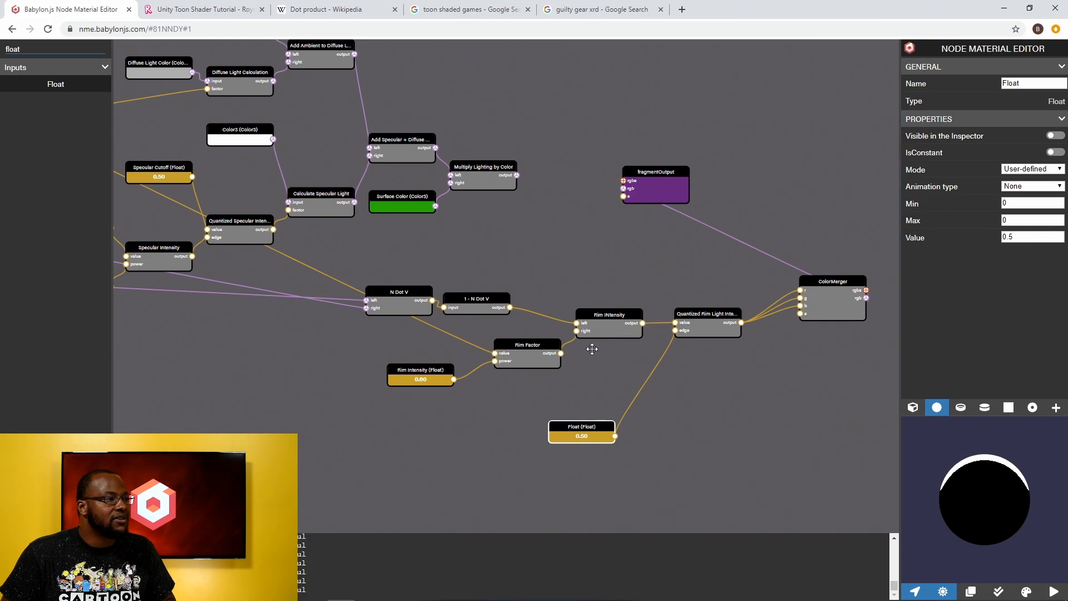
# Set the value of the Rim Intensity Float to 0.4.
pyautogui.click(432, 381)
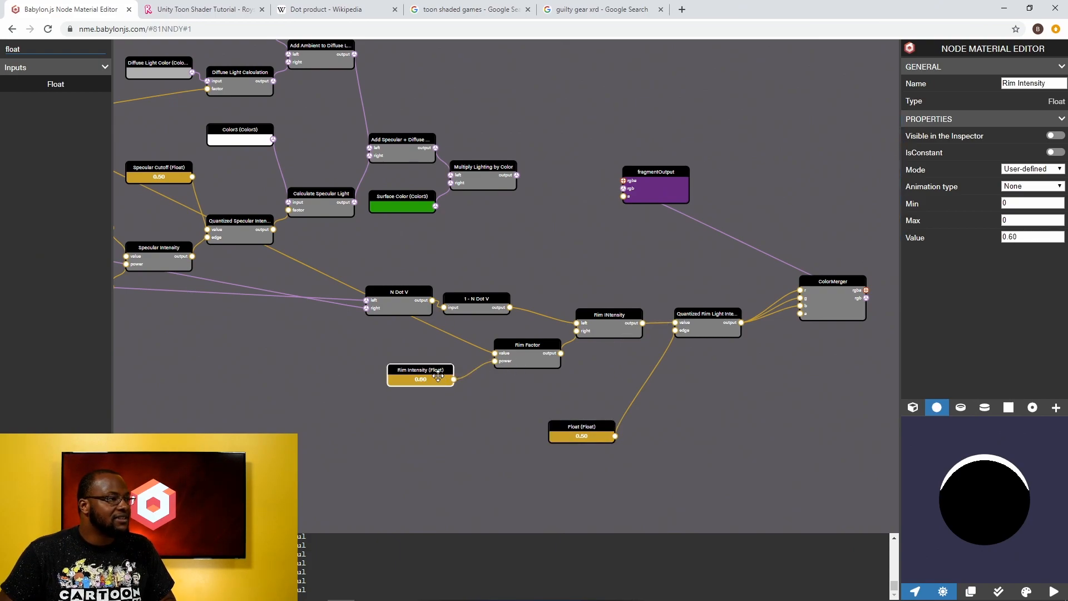
pyautogui.click(1027, 221)
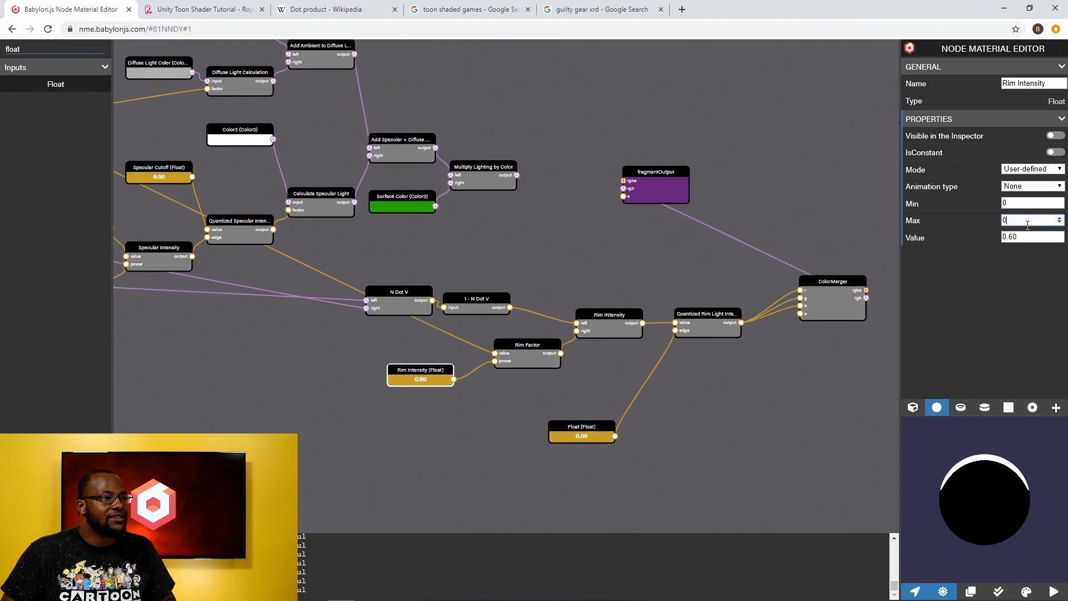
pyautogui.click(1027, 236)
pyautogui.press('BackSpace')
pyautogui.press('BackSpace')
pyautogui.write('4')
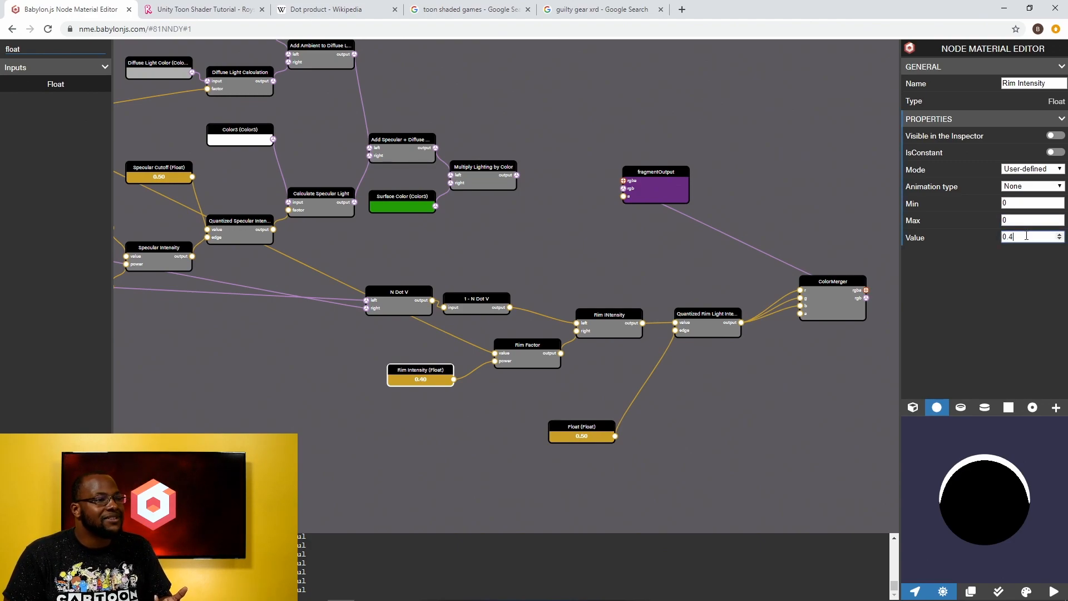
# Rename the Float block feeding the edge input of Quantized Rim Light Intensity as Rim Cutoff.
pyautogui.click(575, 430)
pyautogui.click(1023, 236)
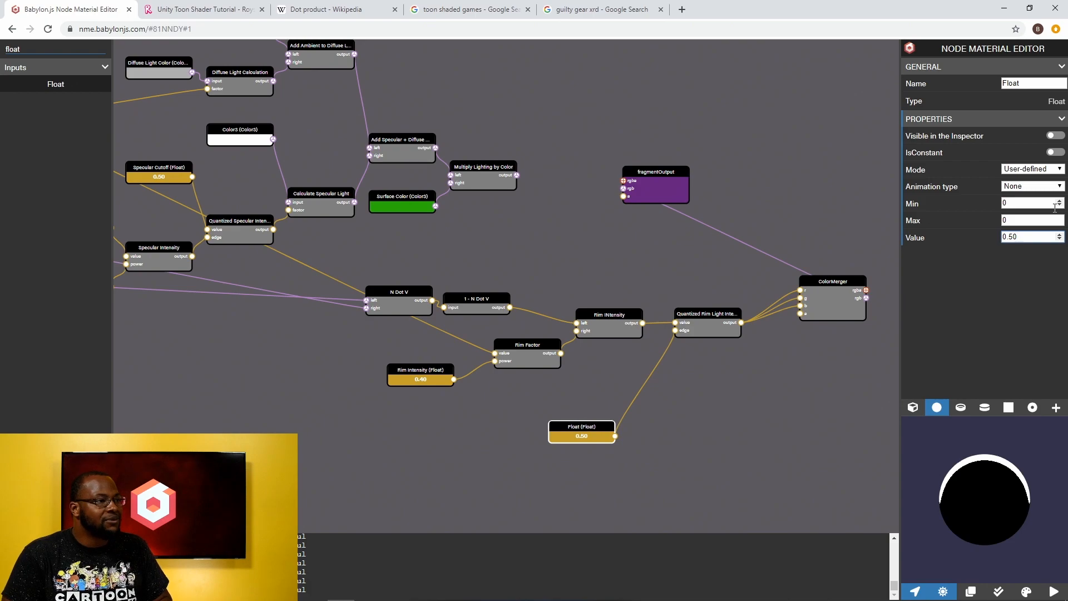
pyautogui.doubleClick(1010, 83)
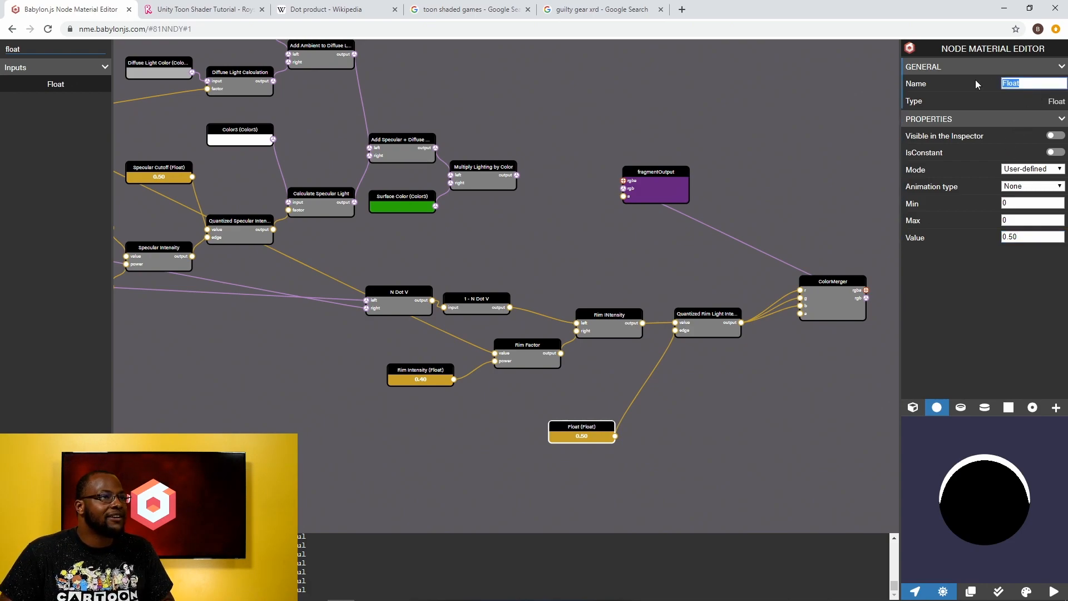
pyautogui.write('Rim Cutoff')
pyautogui.press('Return')
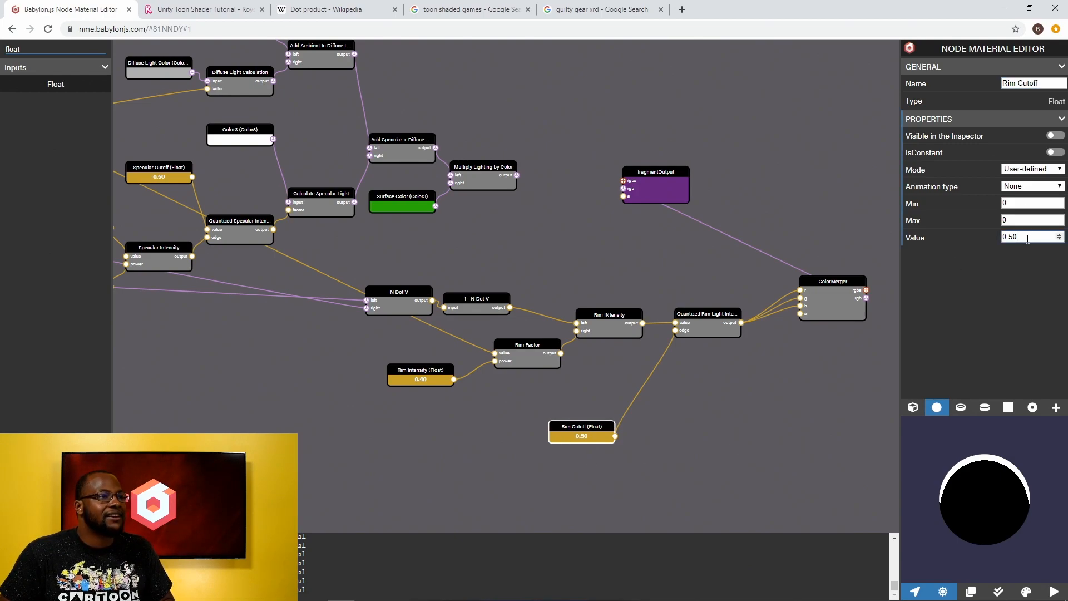
# Try Rim Cutoff values of 0.4, 0 and 0.1 and check the rim from another angle on the preview sphere.
pyautogui.press('BackSpace')
pyautogui.write('4')
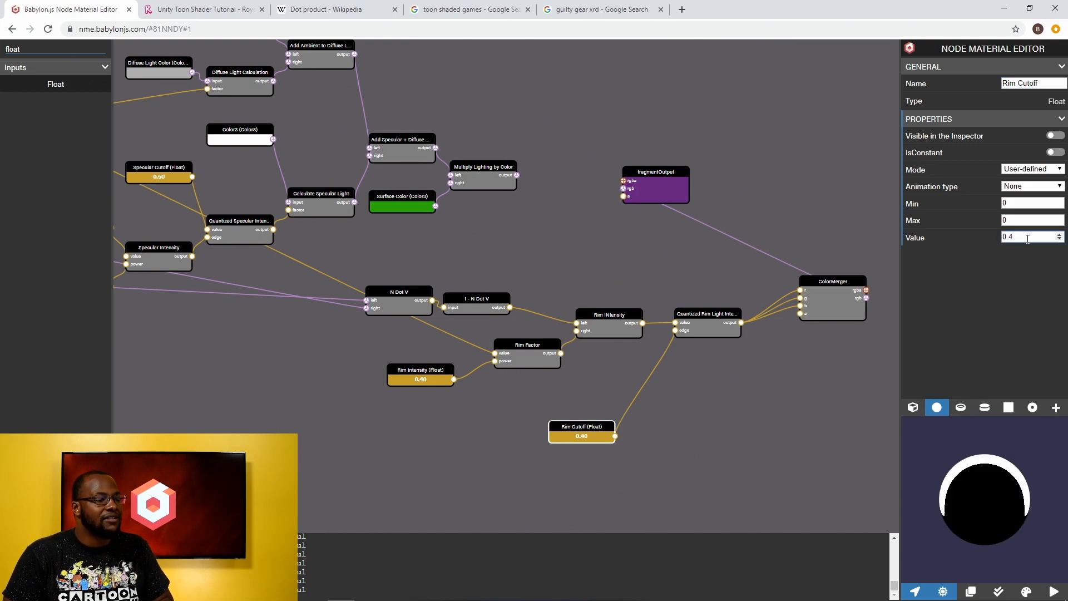
pyautogui.press('BackSpace')
pyautogui.press('BackSpace')
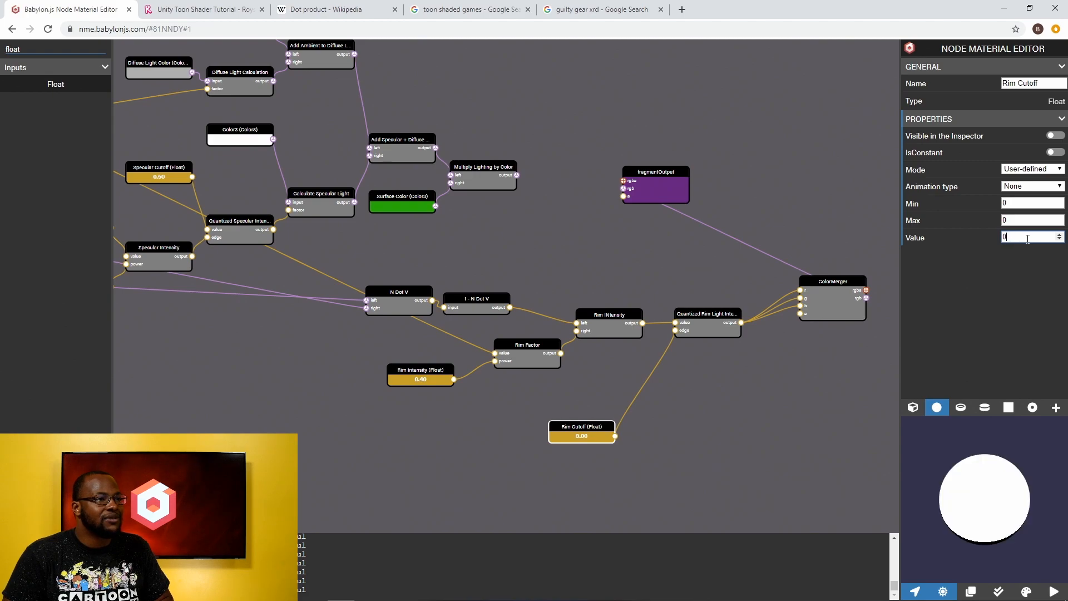
pyautogui.write('5')
pyautogui.press('BackSpace')
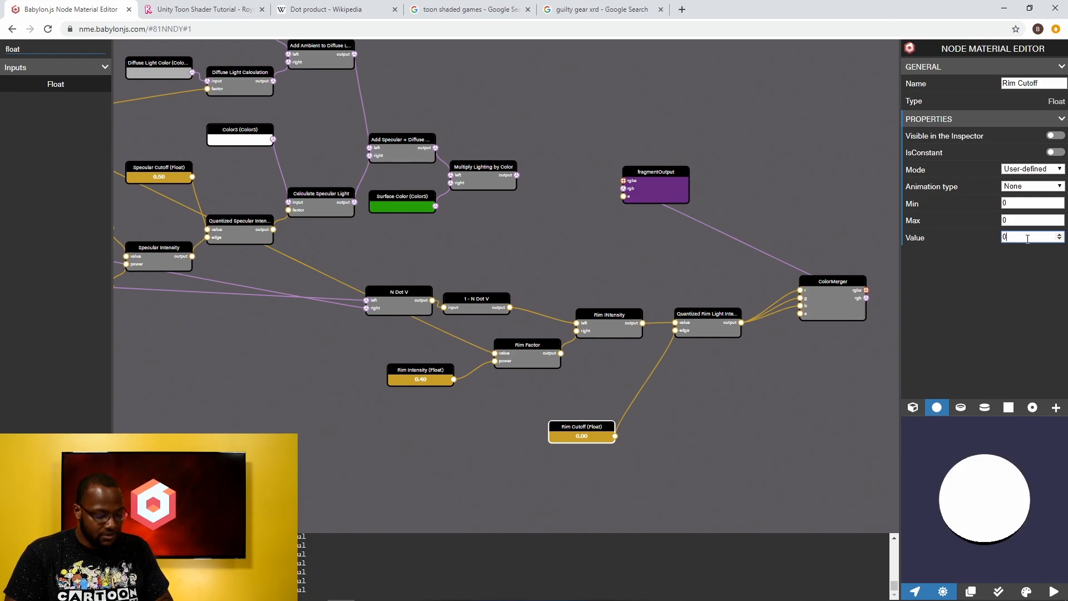
pyautogui.write('.1')
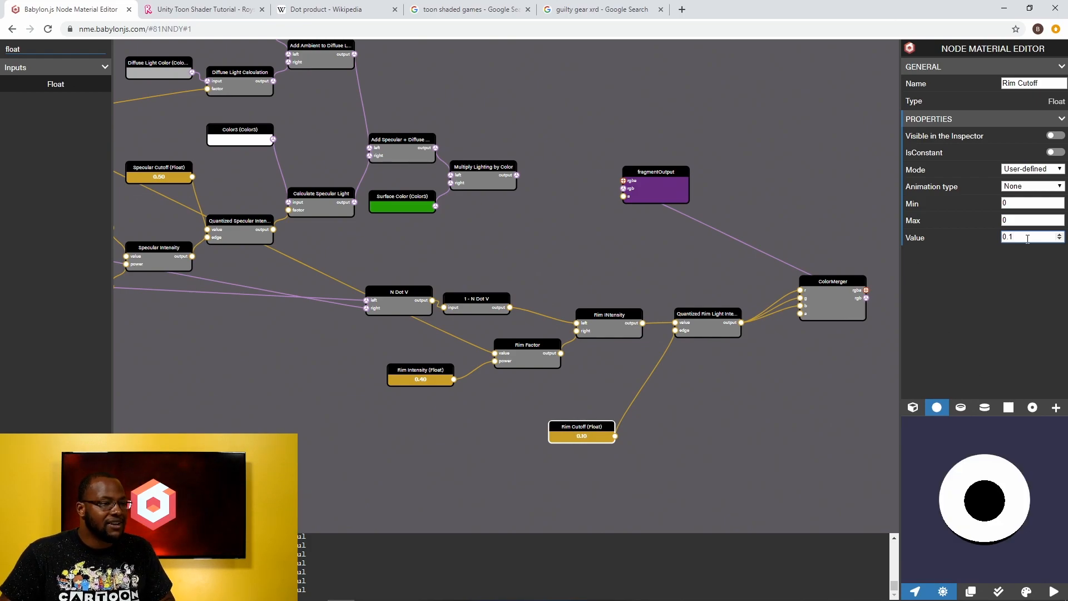
pyautogui.moveTo(961, 505); pyautogui.dragTo(985, 454)
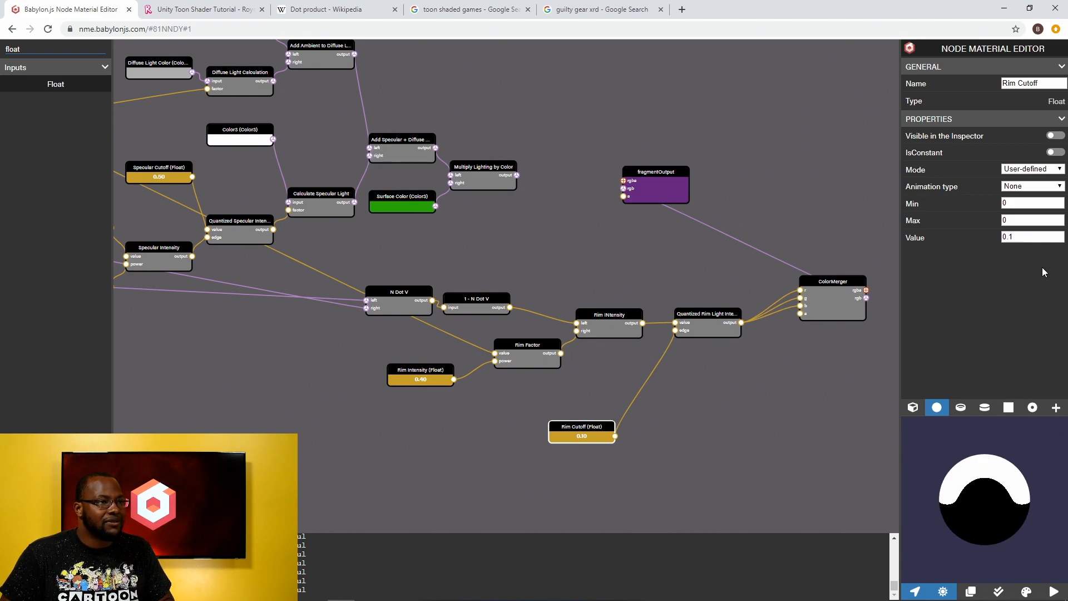
# Try a Rim Cutoff value of 0.7 to thin the rim on the preview sphere.
pyautogui.click(1038, 240)
pyautogui.press('BackSpace')
pyautogui.press('BackSpace')
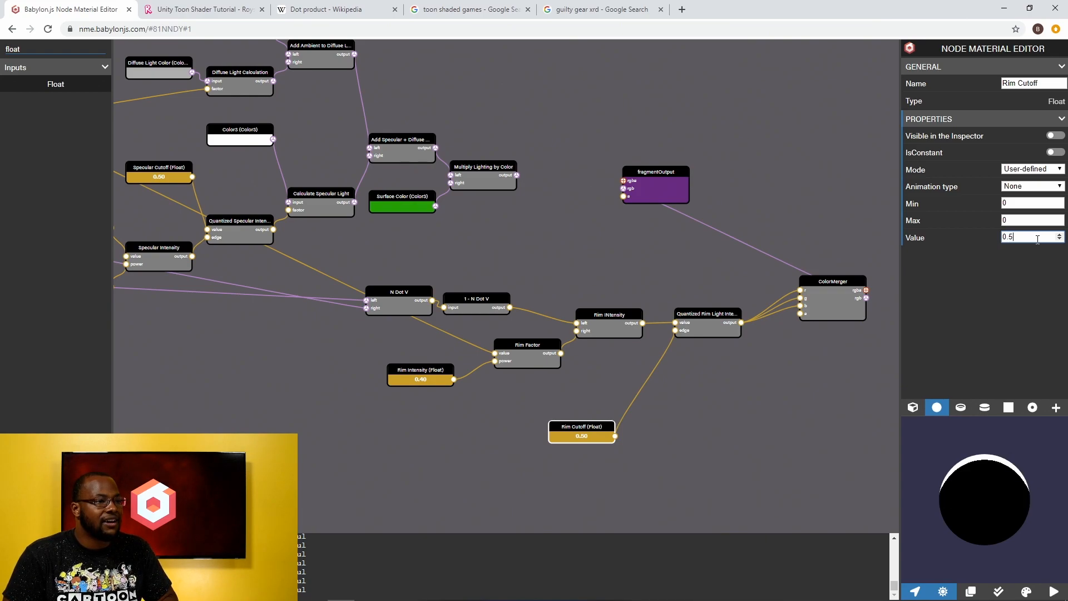
pyautogui.write('7')
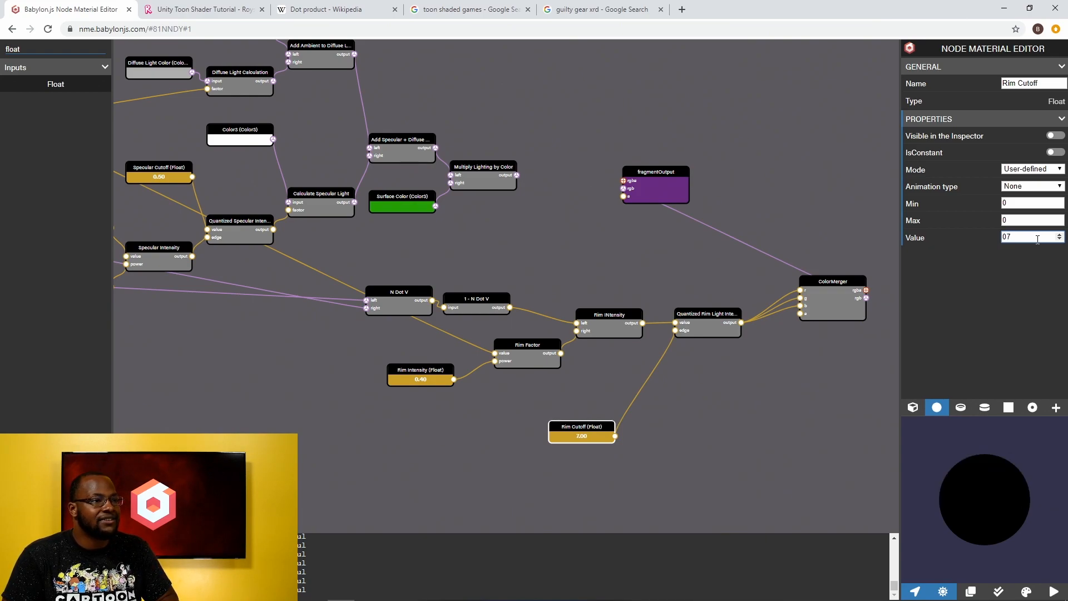
pyautogui.press('BackSpace')
pyautogui.write('.7')
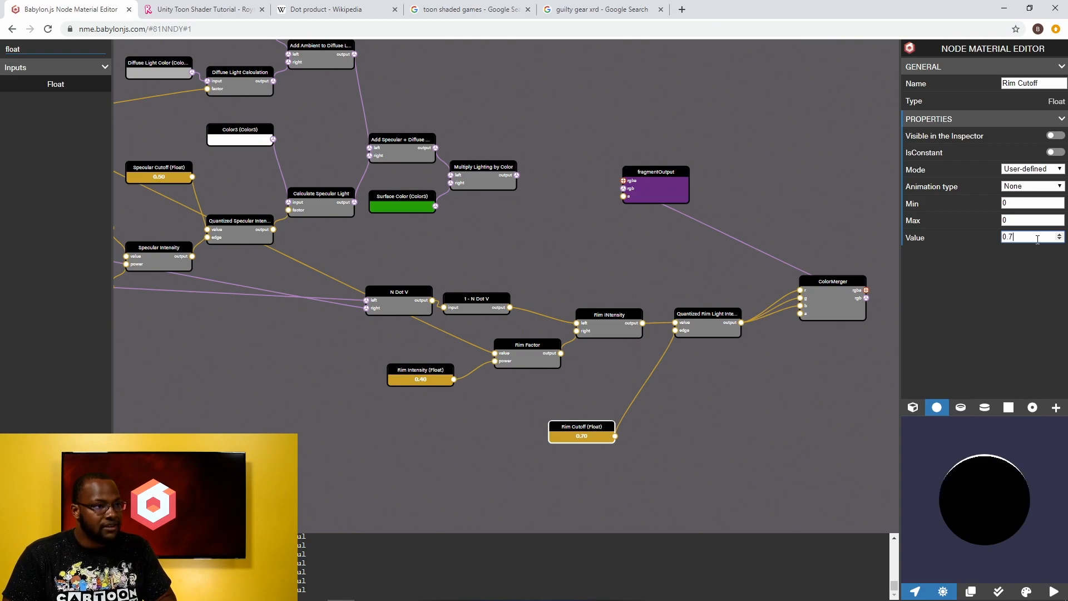
# Compare Rim Cutoff values of 0.6 and 0.5 and leave the block set to 0.6.
pyautogui.press('BackSpace')
pyautogui.write('6')
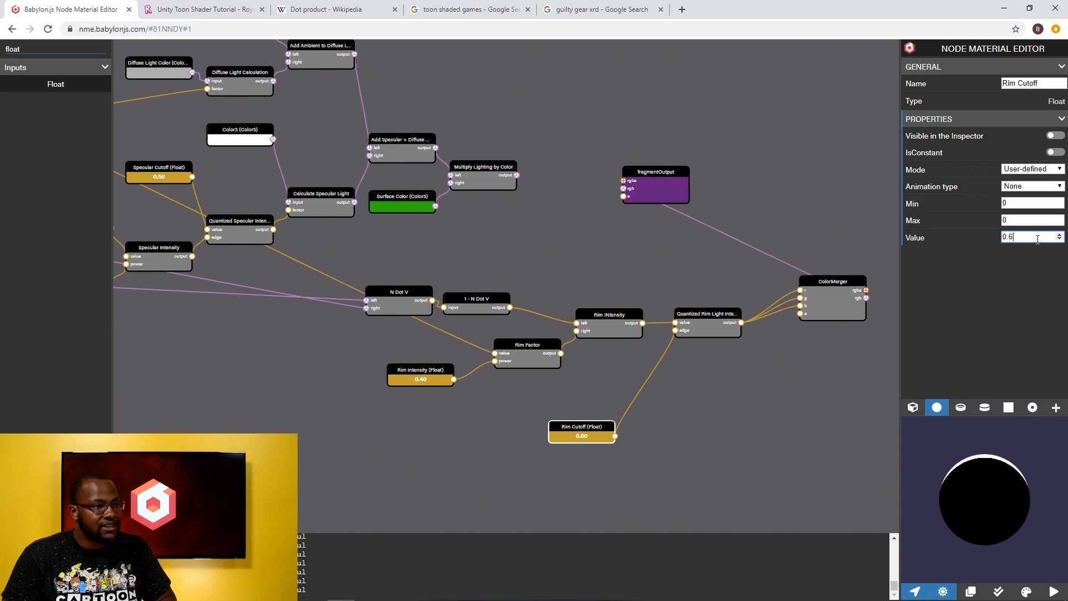
pyautogui.press('BackSpace')
pyautogui.write('5')
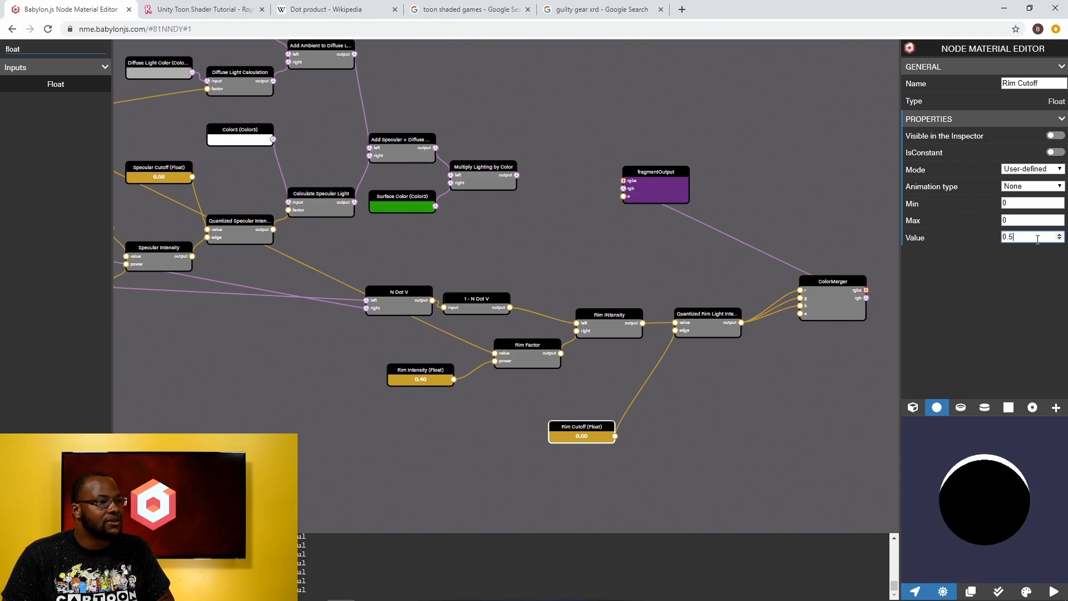
pyautogui.press('BackSpace')
pyautogui.write('6')
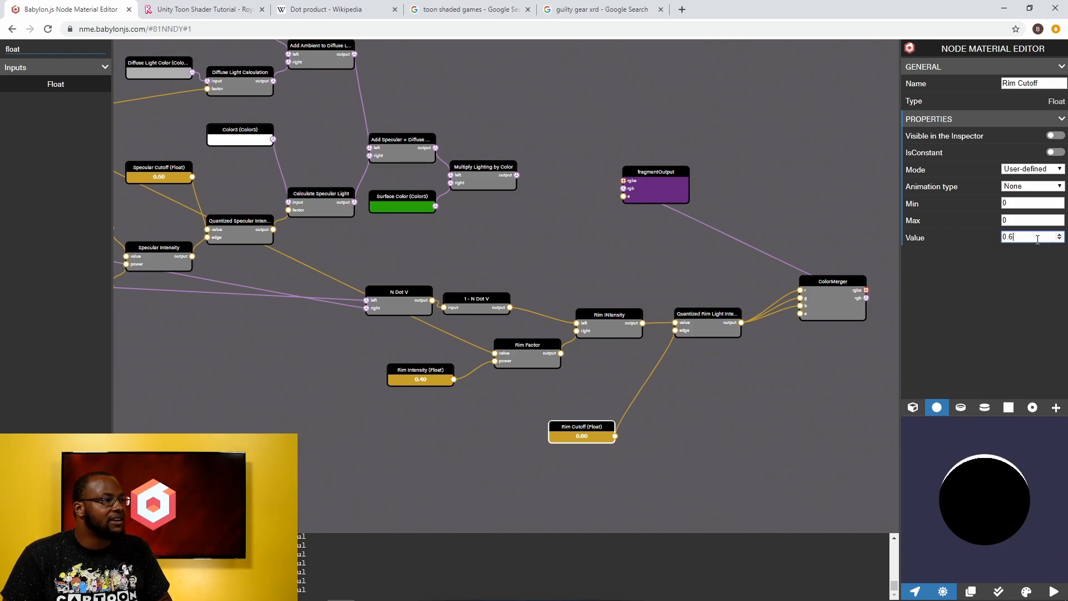
pyautogui.click(794, 406)
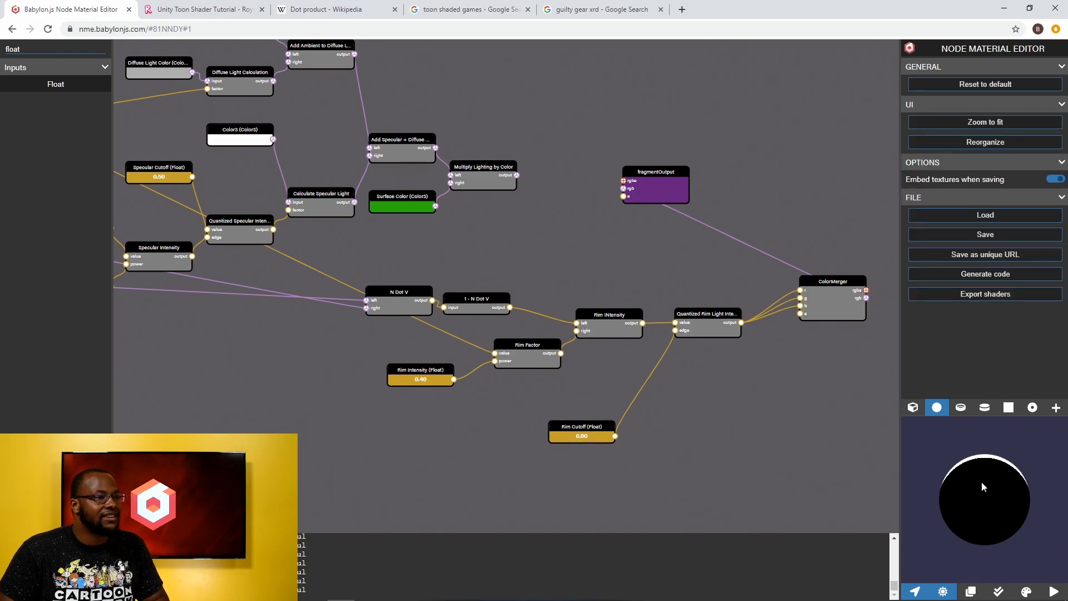
# Inspect the rim lighting on the torus, cylinder, plane and shader ball preview meshes from different angles.
pyautogui.click(966, 408)
pyautogui.moveTo(979, 433); pyautogui.dragTo(996, 489)
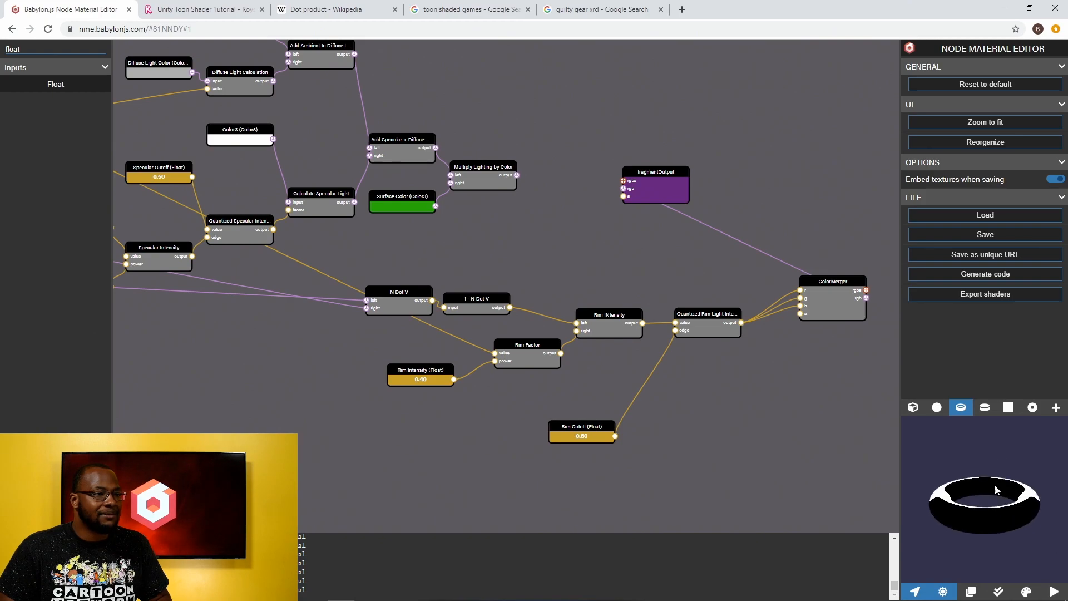
pyautogui.click(985, 408)
pyautogui.moveTo(985, 437); pyautogui.dragTo(1036, 398)
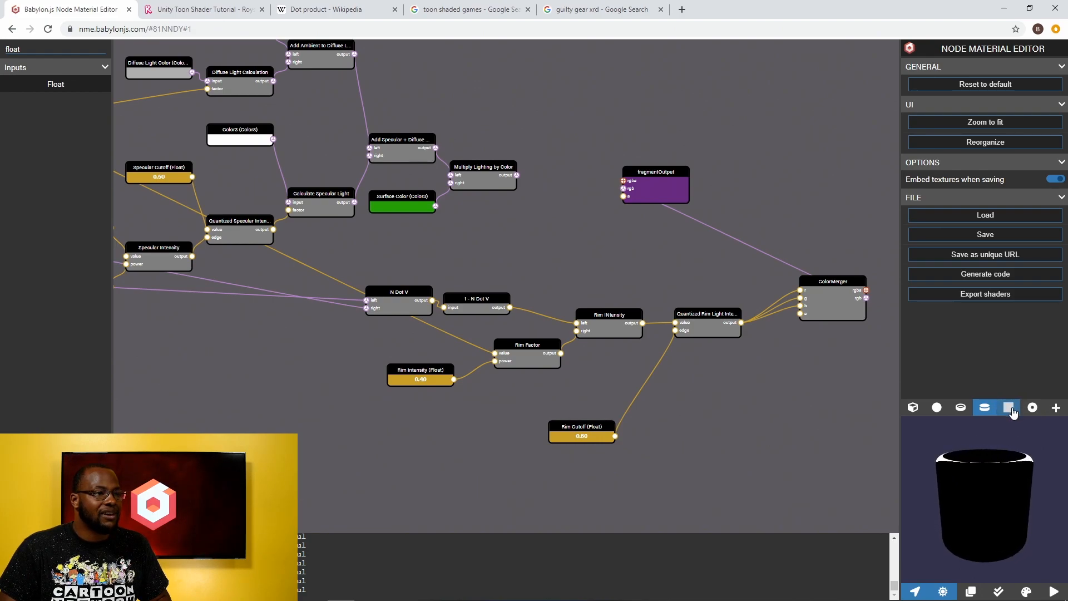
pyautogui.click(1009, 407)
pyautogui.moveTo(1009, 457); pyautogui.dragTo(1036, 429)
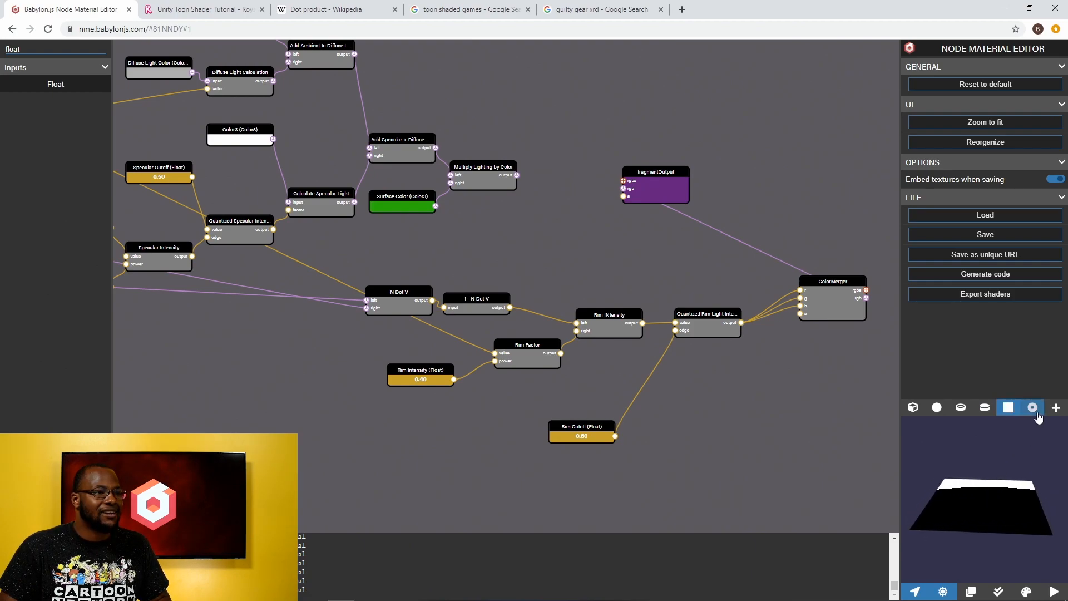
pyautogui.click(1033, 407)
pyautogui.moveTo(980, 484)
pyautogui.mouseDown()
pyautogui.moveTo(984, 448)
pyautogui.moveTo(993, 486)
pyautogui.moveTo(934, 498)
pyautogui.moveTo(834, 474)
pyautogui.moveTo(904, 480)
pyautogui.moveTo(859, 468)
pyautogui.moveTo(883, 471)
pyautogui.moveTo(948, 526)
pyautogui.moveTo(1028, 494)
pyautogui.moveTo(977, 492)
pyautogui.moveTo(996, 495)
pyautogui.mouseUp()
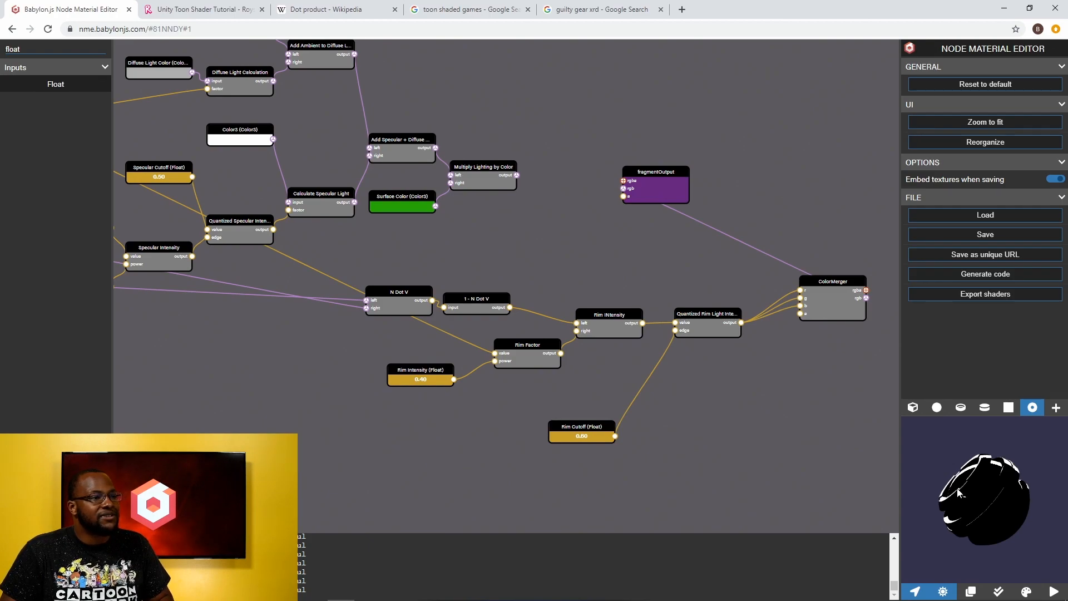
pyautogui.moveTo(973, 491)
pyautogui.mouseDown()
pyautogui.moveTo(1022, 498)
pyautogui.moveTo(906, 493)
pyautogui.moveTo(963, 495)
pyautogui.mouseUp()
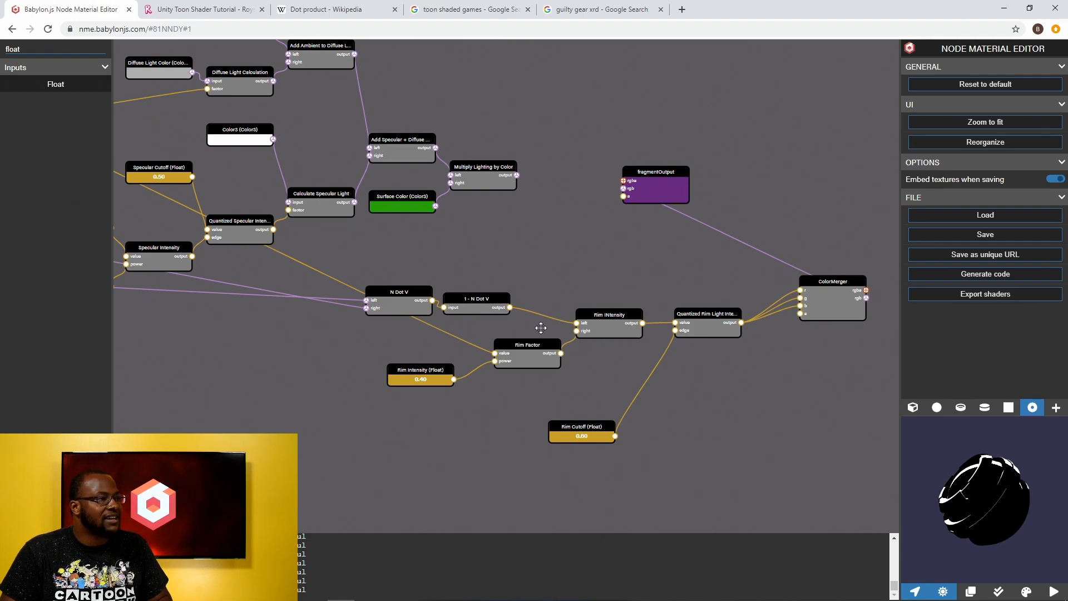
pyautogui.moveTo(981, 482); pyautogui.dragTo(972, 497)
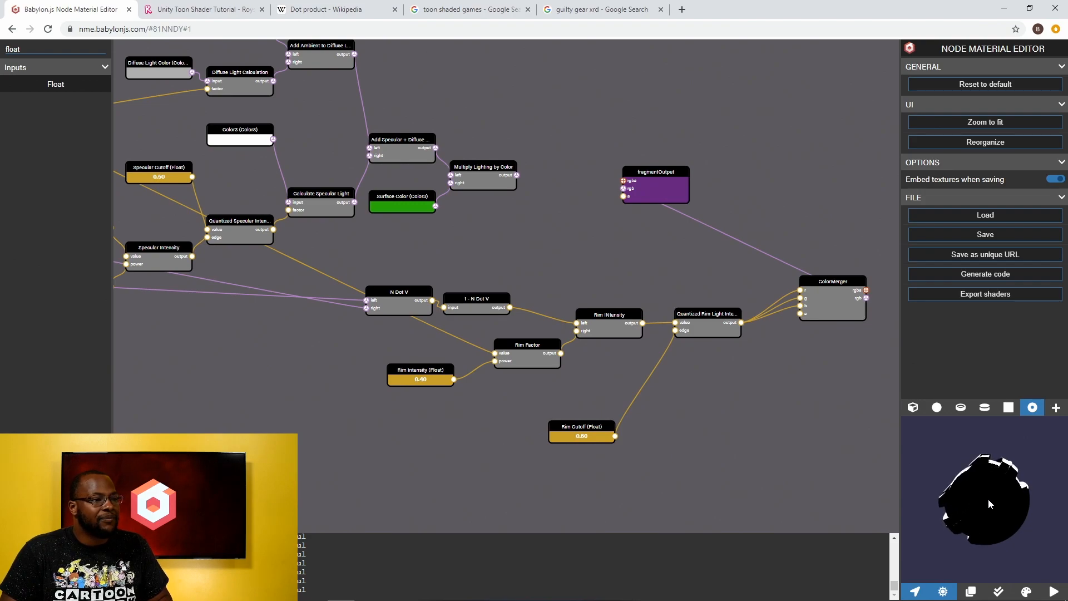
pyautogui.moveTo(663, 268); pyautogui.dragTo(592, 310)
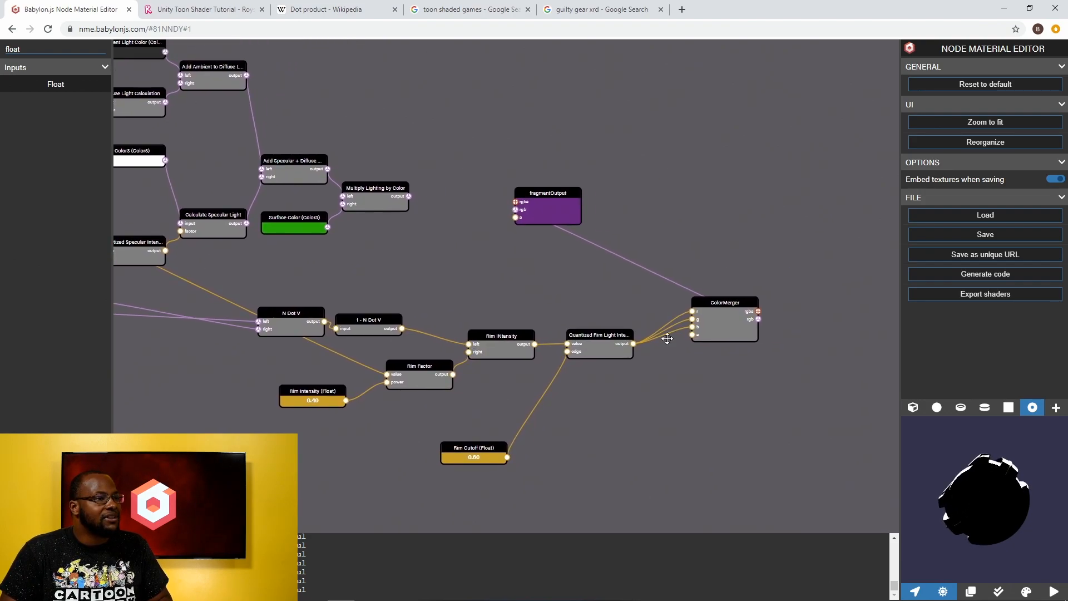
pyautogui.moveTo(970, 505)
pyautogui.mouseDown()
pyautogui.moveTo(996, 505)
pyautogui.moveTo(967, 501)
pyautogui.mouseUp()
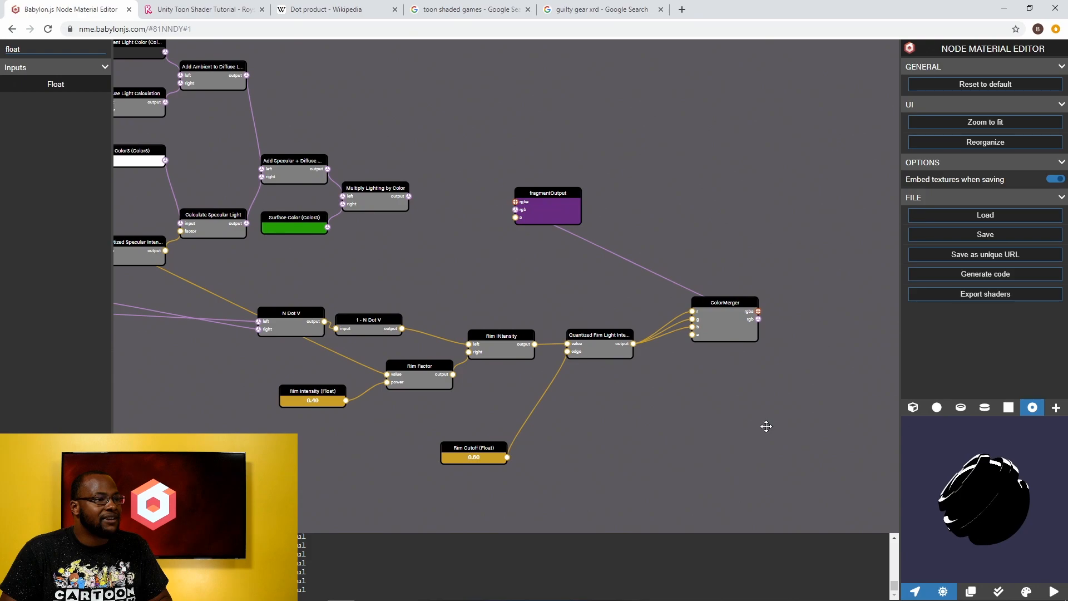
# Move the fragmentOutput block to the far end of the rim light chain and delete the ColorMerger block.
pyautogui.moveTo(531, 192); pyautogui.dragTo(822, 283)
pyautogui.click(724, 312)
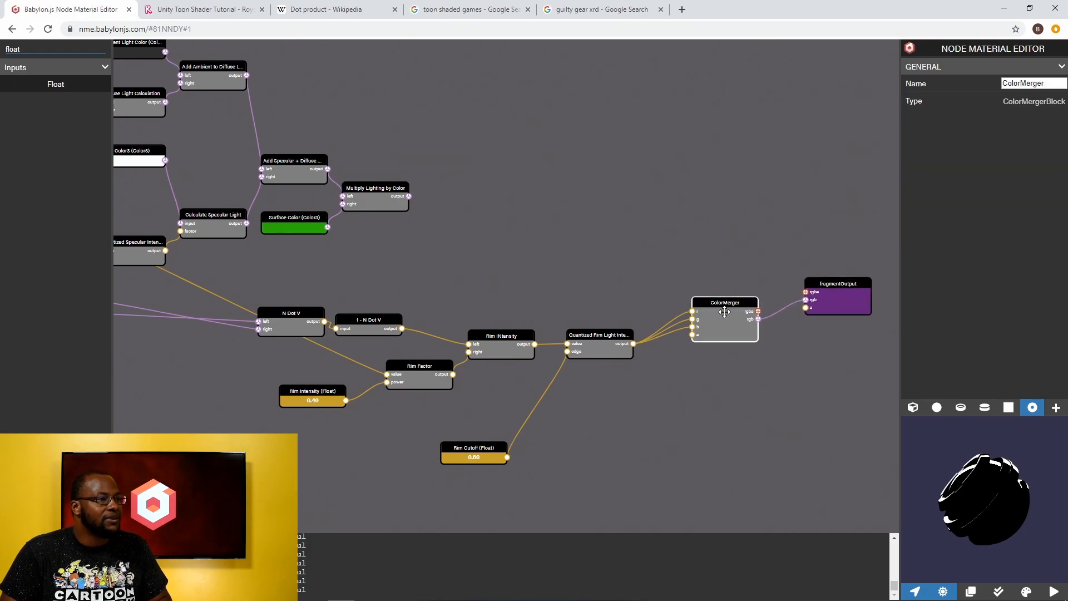
pyautogui.press('Delete')
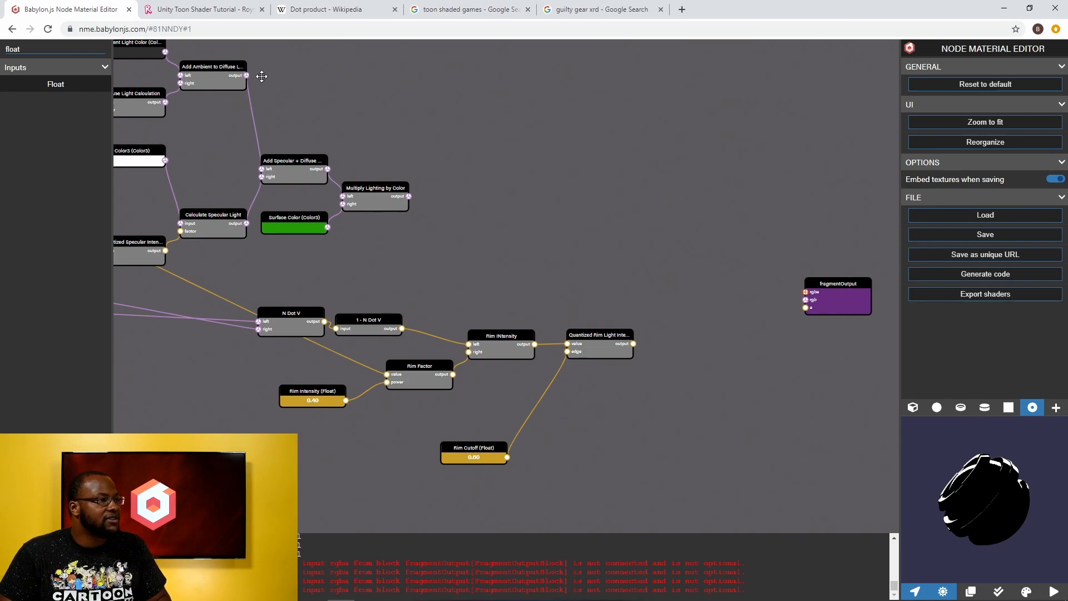
# Clear the float filter from the block list so all block types are listed.
pyautogui.click(17, 49)
pyautogui.click(26, 49)
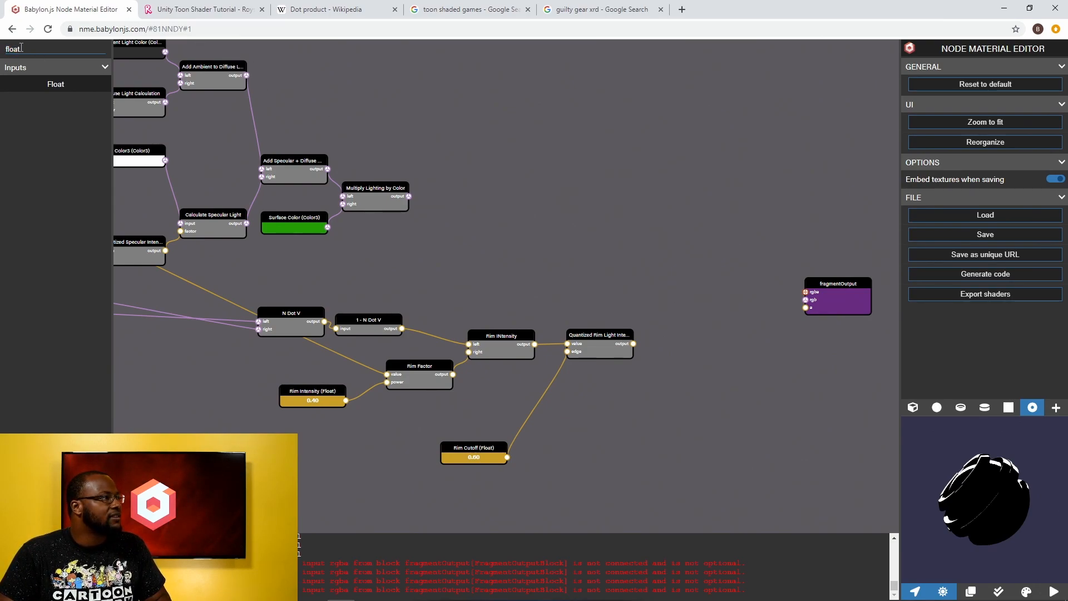
pyautogui.moveTo(34, 50); pyautogui.dragTo(1, 56)
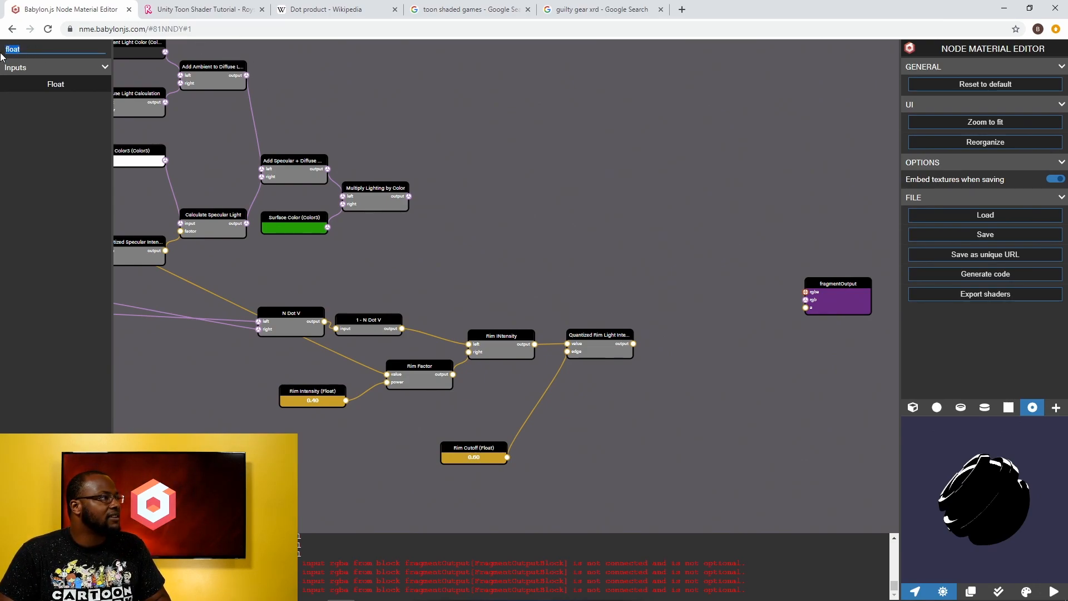
pyautogui.press('BackSpace')
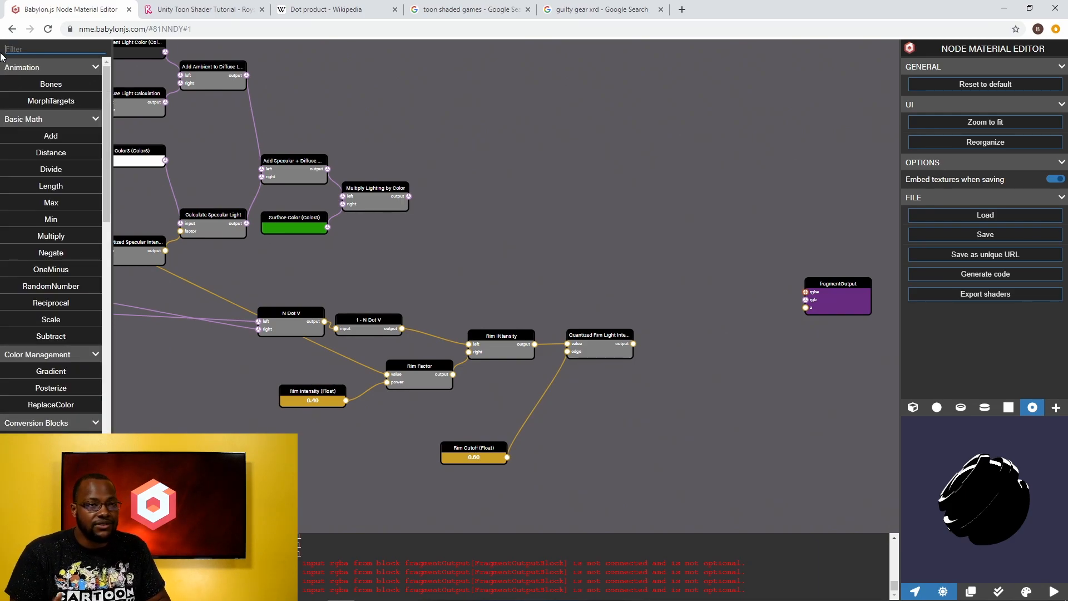
# Examine the Light information block's outputs and how the graph combines ambient, diffuse and specular light with the surface color.
pyautogui.moveTo(287, 137); pyautogui.dragTo(832, 177)
pyautogui.moveTo(238, 171); pyautogui.dragTo(460, 173)
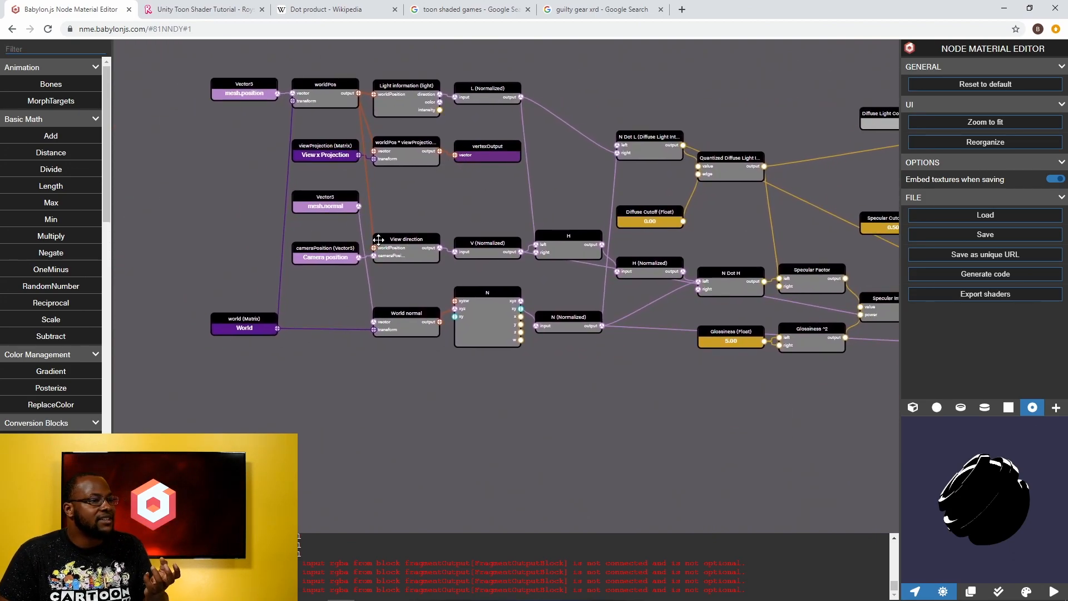
pyautogui.moveTo(427, 198); pyautogui.dragTo(391, 201)
pyautogui.moveTo(736, 122); pyautogui.dragTo(686, 136)
pyautogui.moveTo(371, 184); pyautogui.dragTo(402, 195)
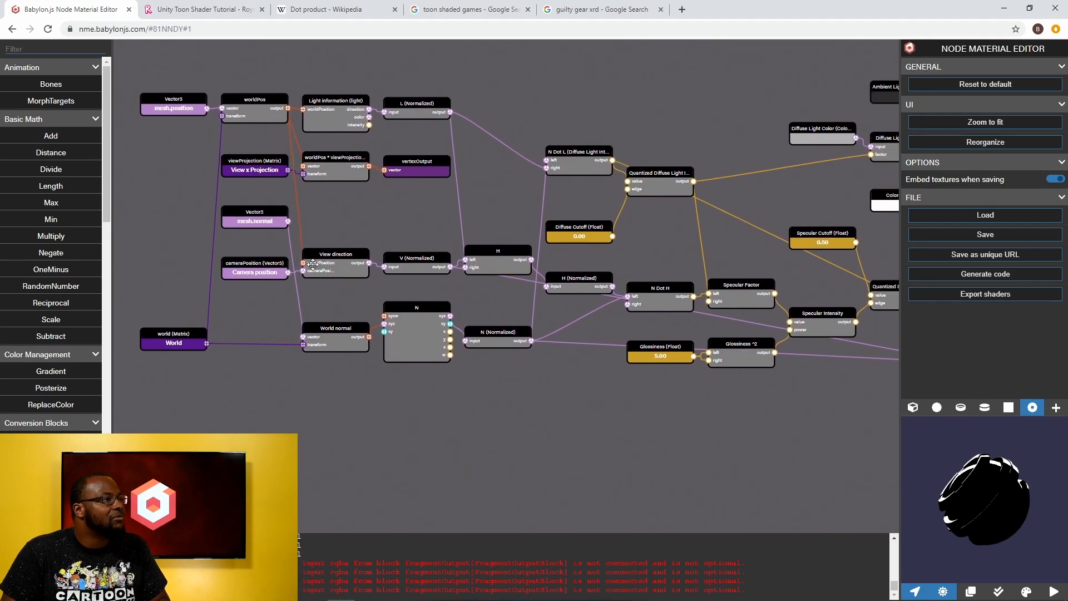
pyautogui.click(342, 102)
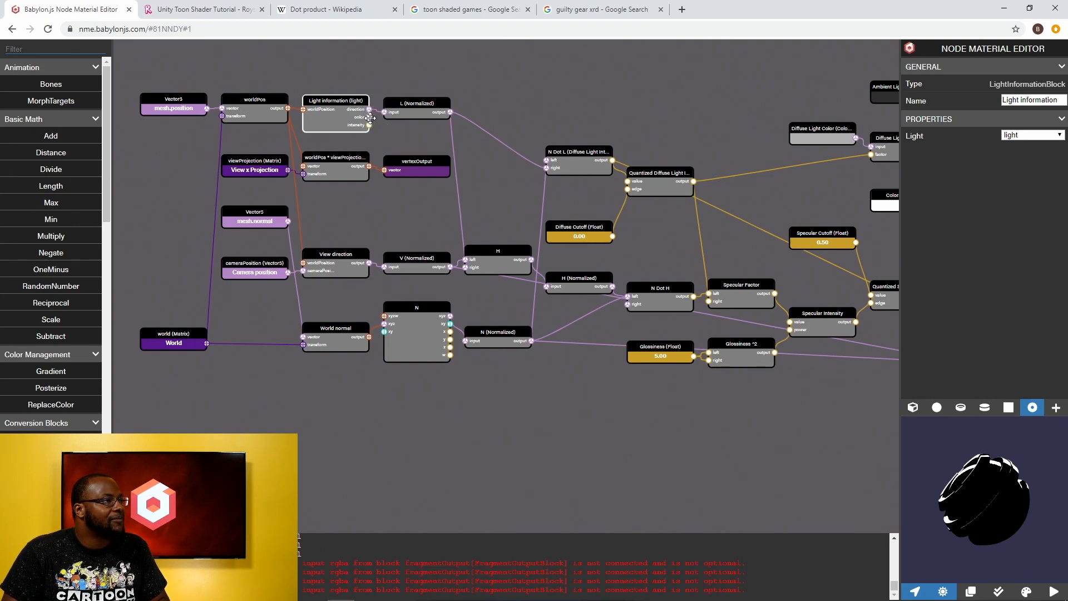
pyautogui.moveTo(589, 107); pyautogui.dragTo(353, 113)
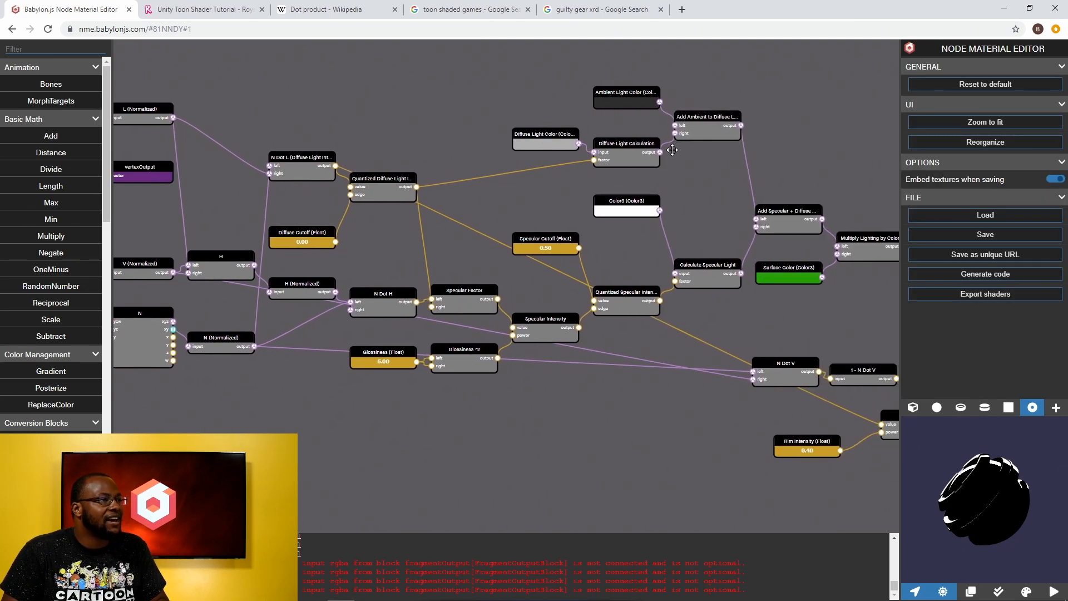
pyautogui.moveTo(283, 100); pyautogui.dragTo(519, 136)
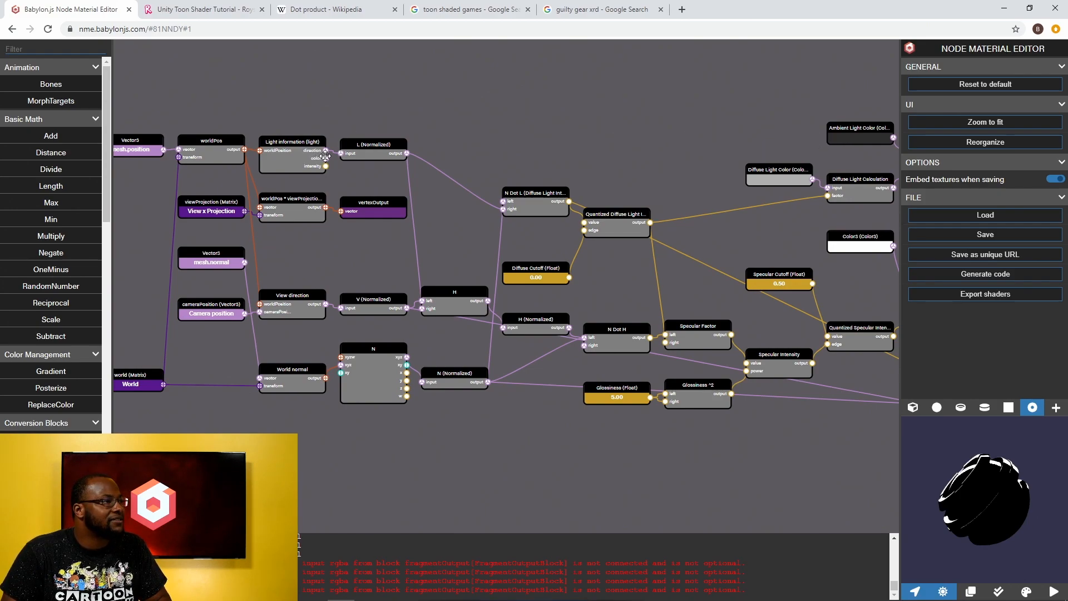
pyautogui.moveTo(326, 158); pyautogui.dragTo(664, 157)
pyautogui.moveTo(579, 158); pyautogui.dragTo(474, 165)
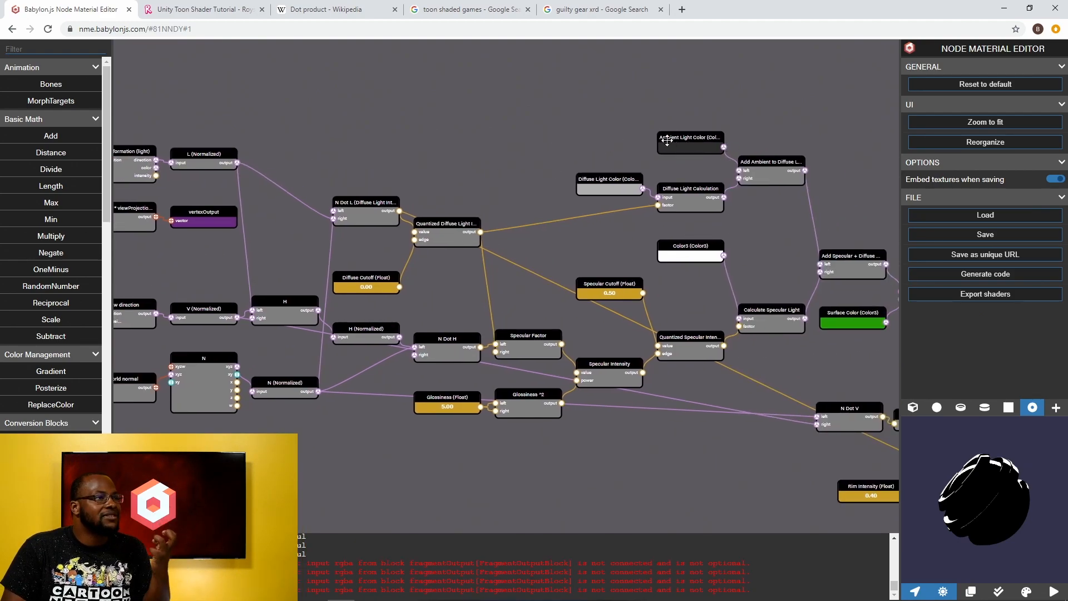
pyautogui.moveTo(733, 105); pyautogui.dragTo(545, 87)
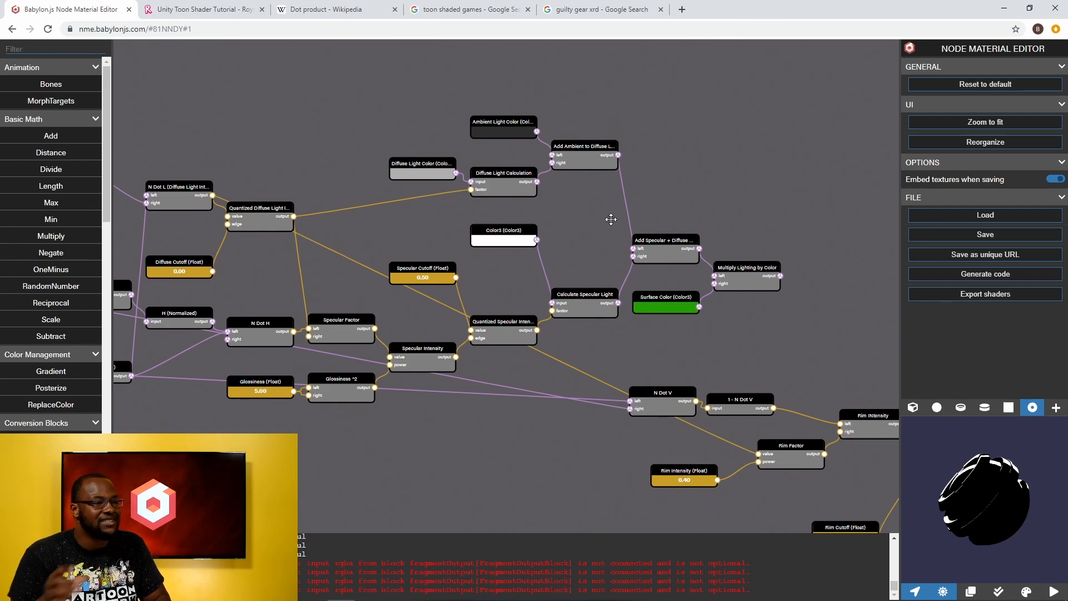
pyautogui.moveTo(634, 141); pyautogui.dragTo(542, 126)
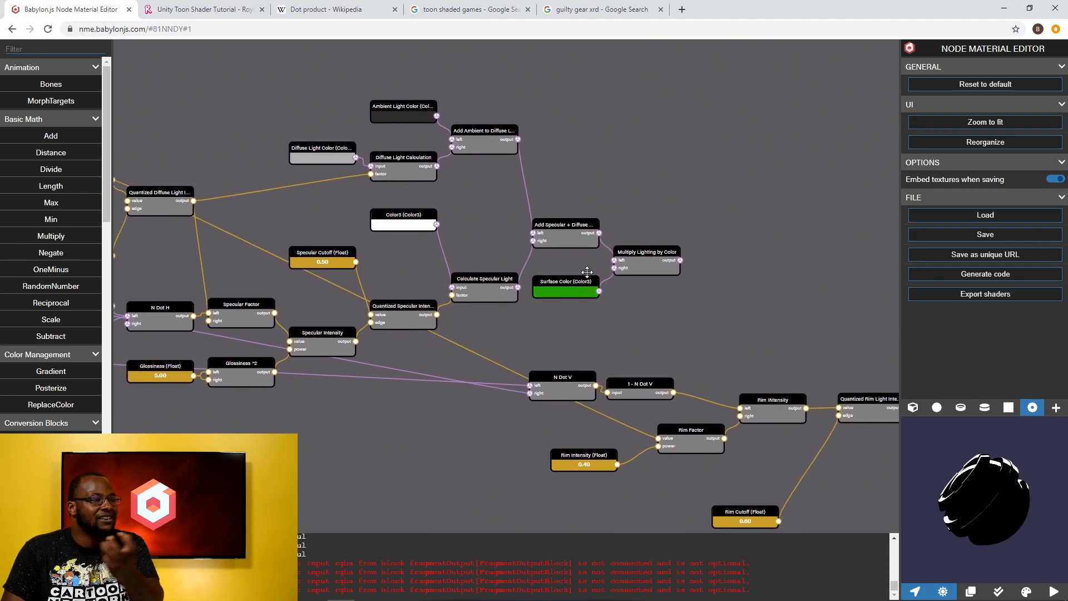
pyautogui.click(522, 277)
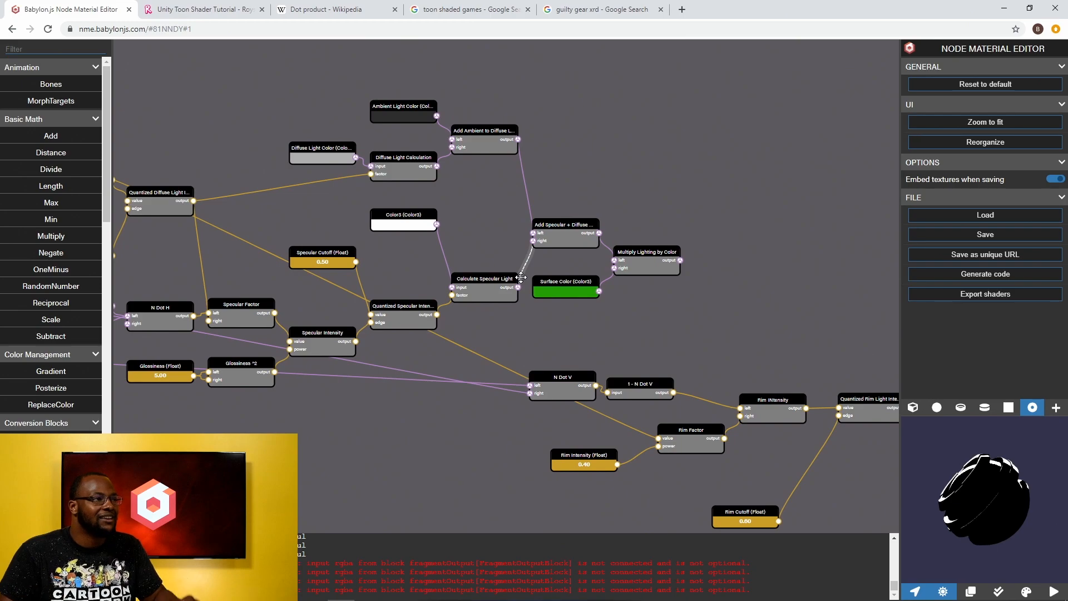
pyautogui.moveTo(710, 219); pyautogui.dragTo(584, 198)
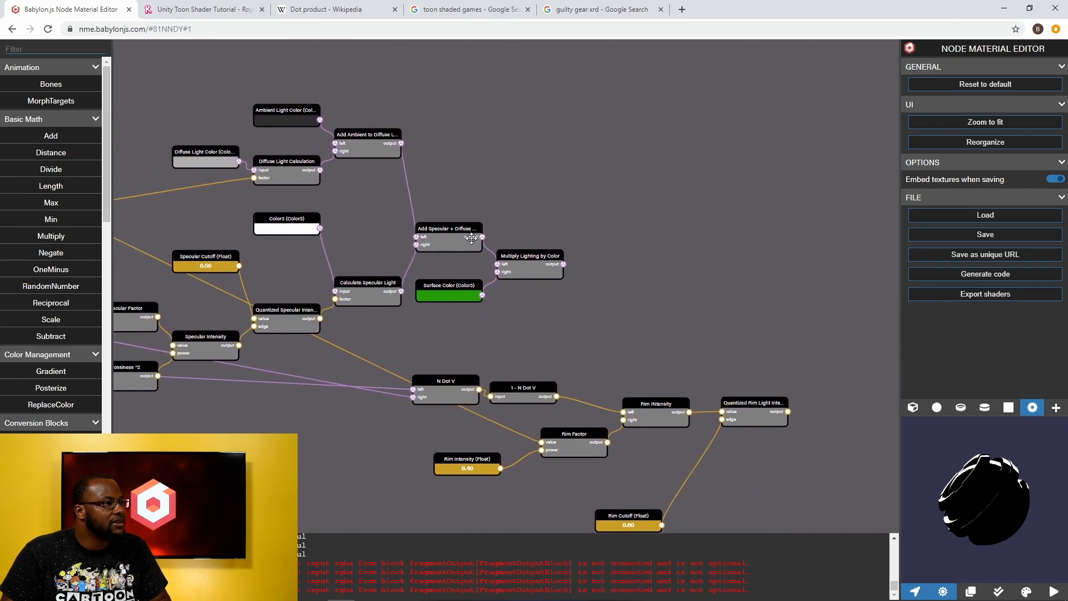
# Spread out the graph by moving the Multiply Lighting by Color and Surface Color blocks beyond the rim light chain, and raise the Add Specular + Diffuse block slightly.
pyautogui.moveTo(450, 236); pyautogui.dragTo(452, 215)
pyautogui.moveTo(526, 256); pyautogui.dragTo(842, 302)
pyautogui.moveTo(426, 288); pyautogui.dragTo(808, 433)
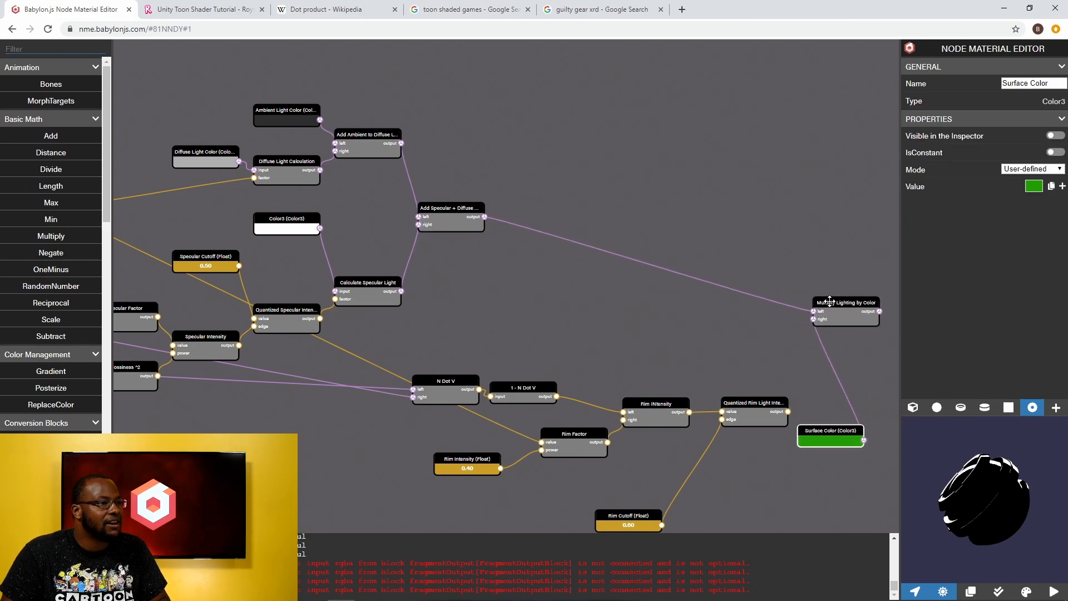
pyautogui.moveTo(828, 302); pyautogui.dragTo(855, 324)
pyautogui.click(433, 216)
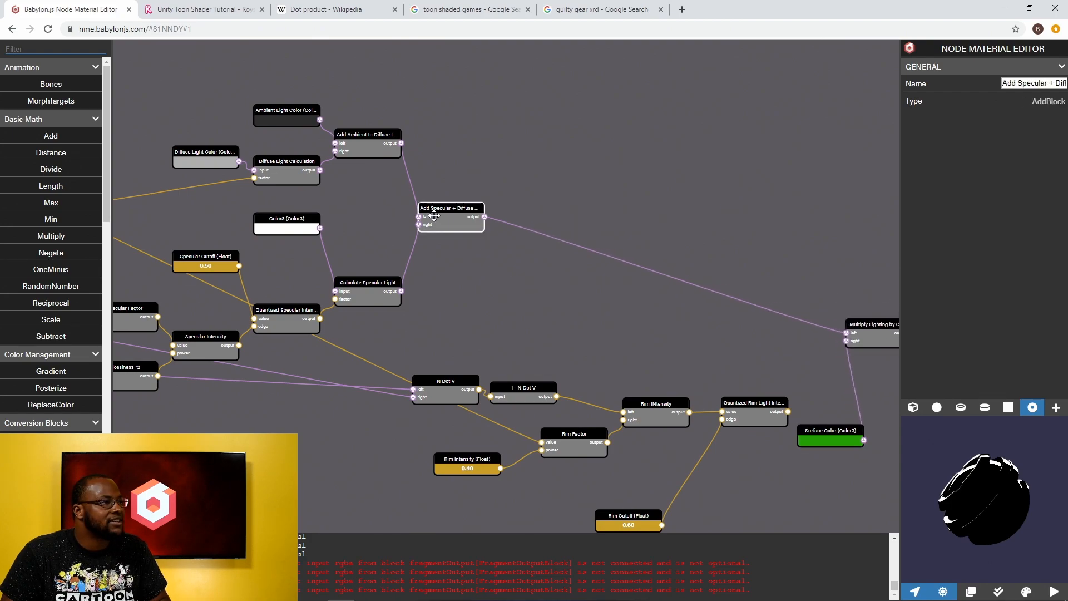
# Add an Add block after the Add Specular + Diffuse block and connect that block's output to its left input.
pyautogui.click(19, 47)
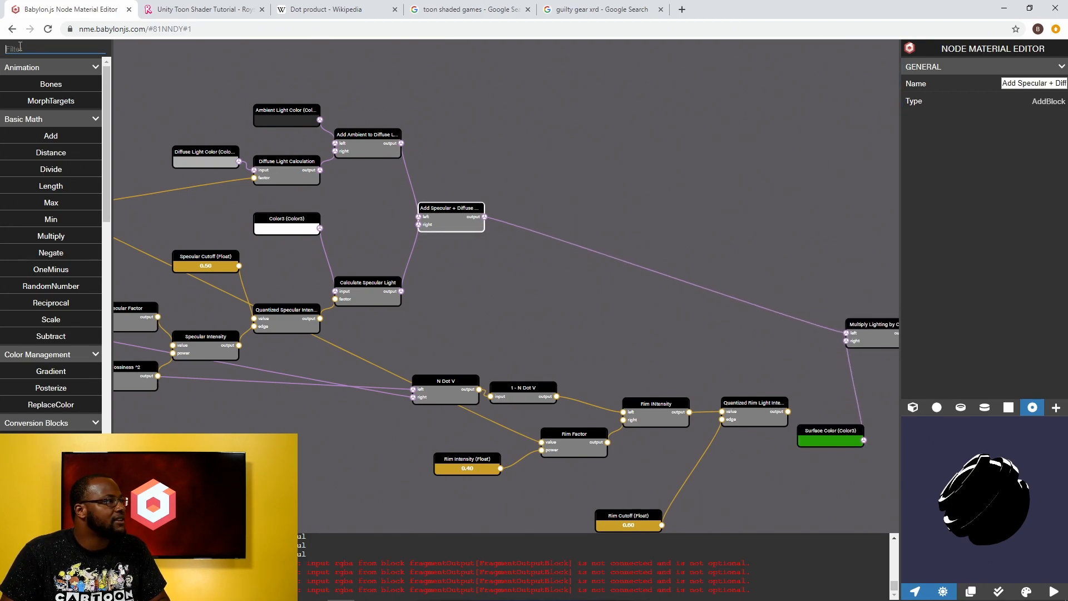
pyautogui.write('add')
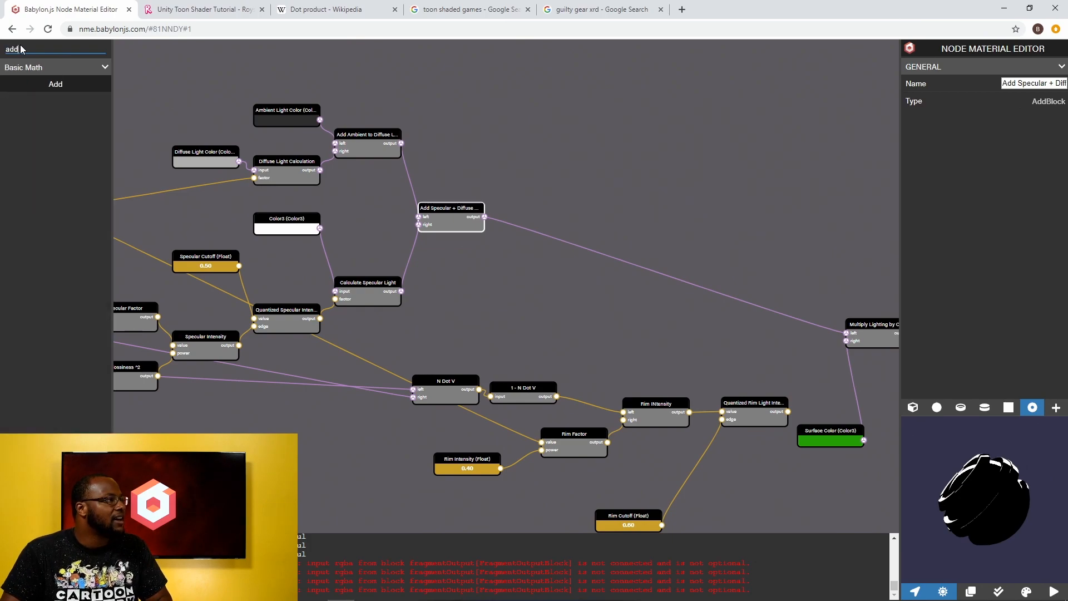
pyautogui.moveTo(62, 84); pyautogui.dragTo(684, 251)
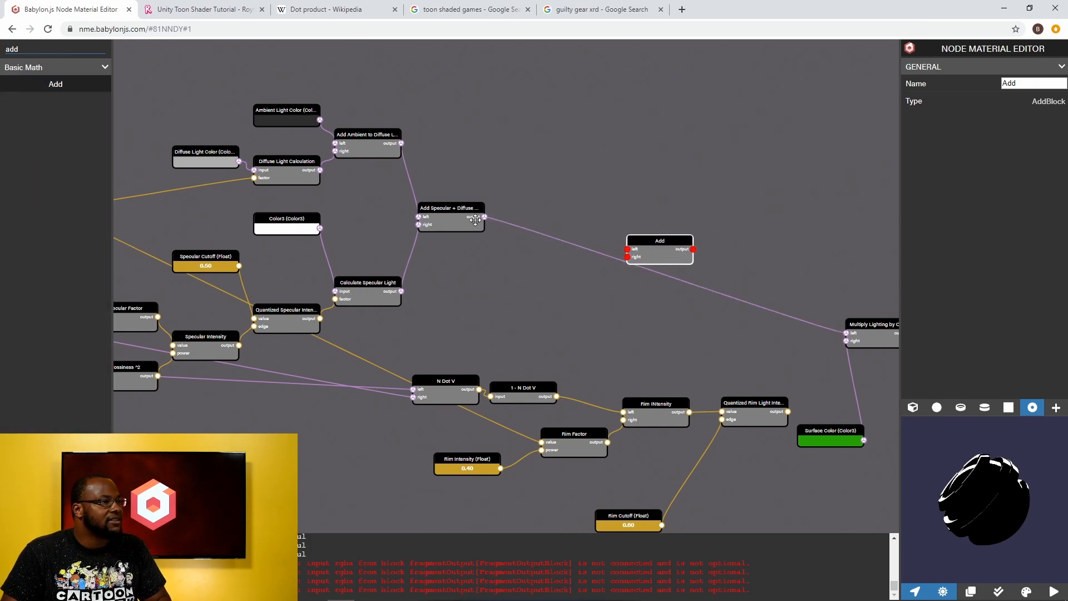
pyautogui.moveTo(485, 217); pyautogui.dragTo(628, 249)
# Rename the new Add block "Add Rim + Spec + Diffuse + Ambient" and connect its output to the left input of Multiply Lighting by Color.
pyautogui.click(655, 246)
pyautogui.click(1033, 85)
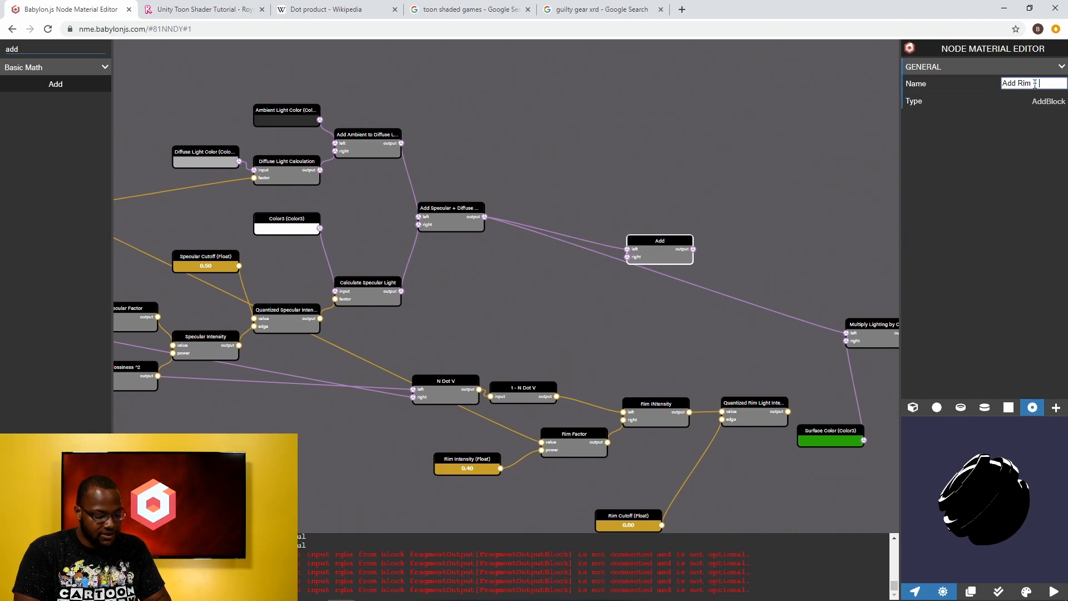
pyautogui.write('Rim + Spec + Diffuse +')
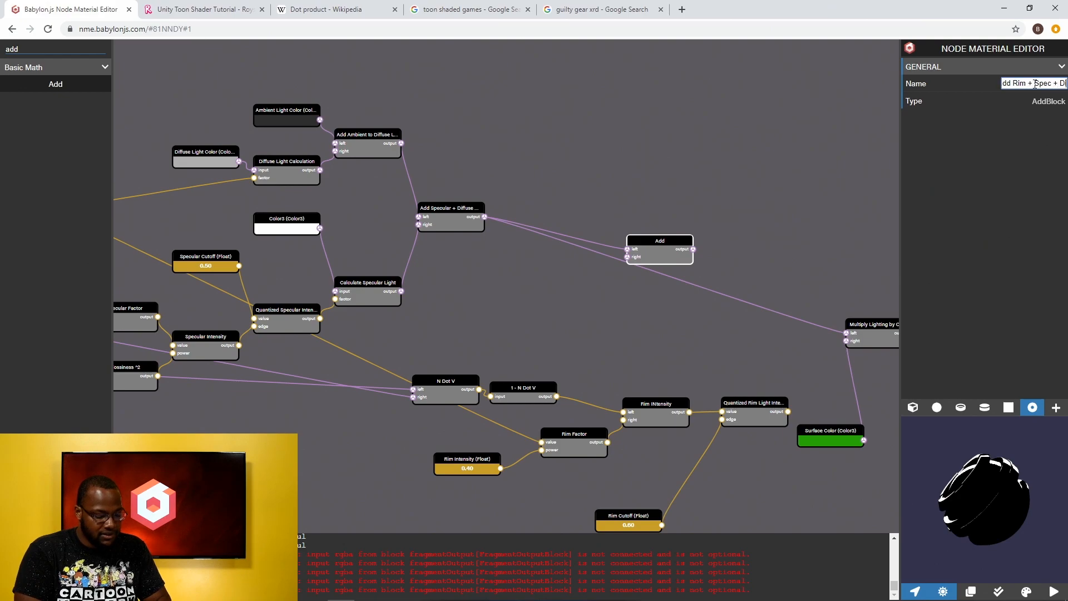
pyautogui.write(' Ambient')
pyautogui.press('Return')
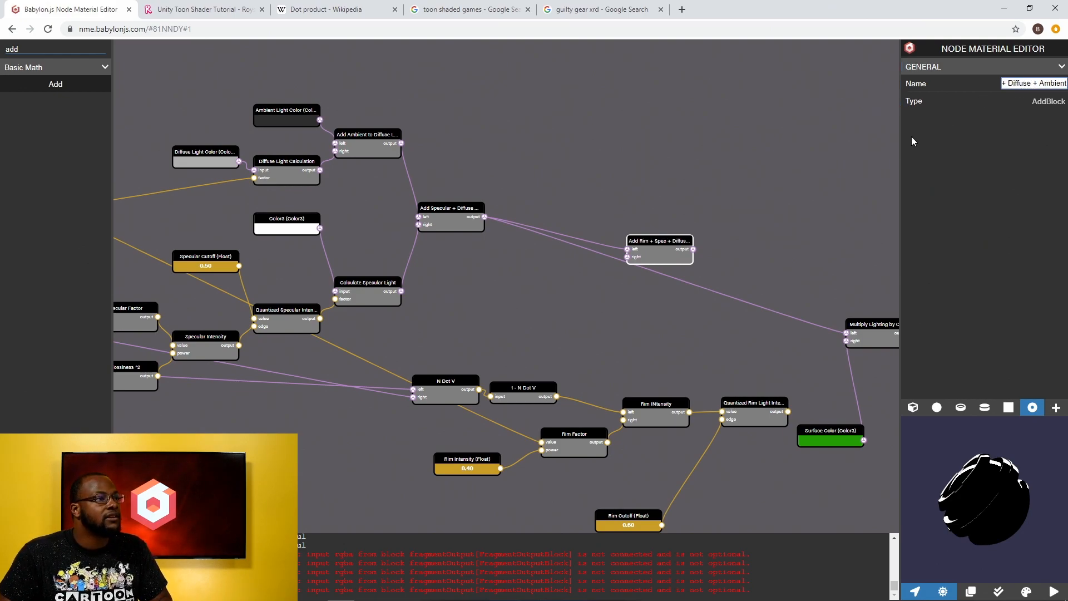
pyautogui.moveTo(693, 250); pyautogui.dragTo(847, 333)
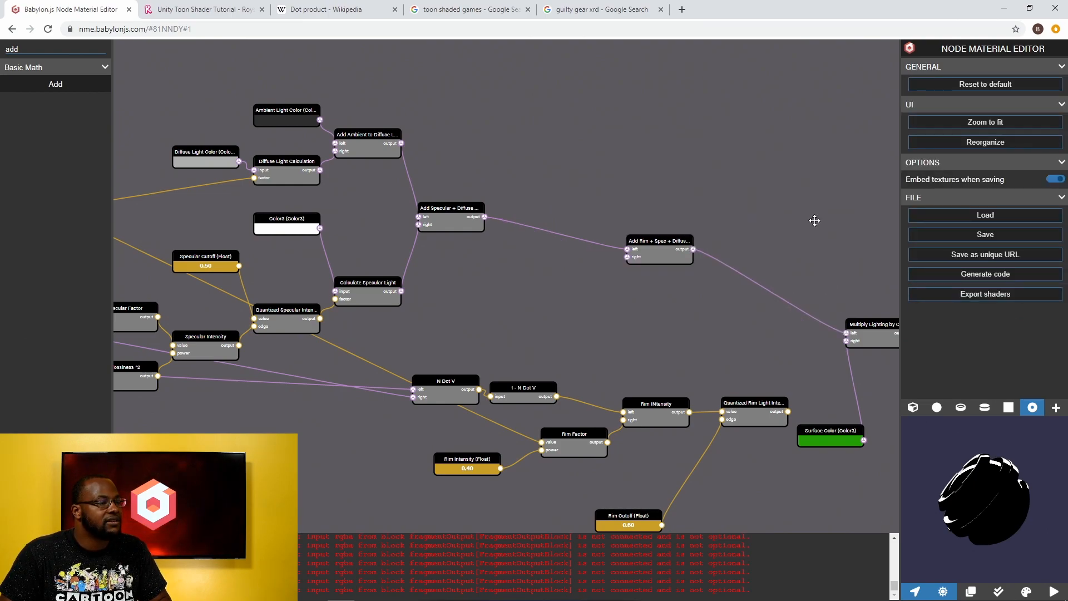
# Add a Color3 input block between the specular and rim light chains and name it "Rim Light Color".
pyautogui.moveTo(740, 409); pyautogui.dragTo(731, 394)
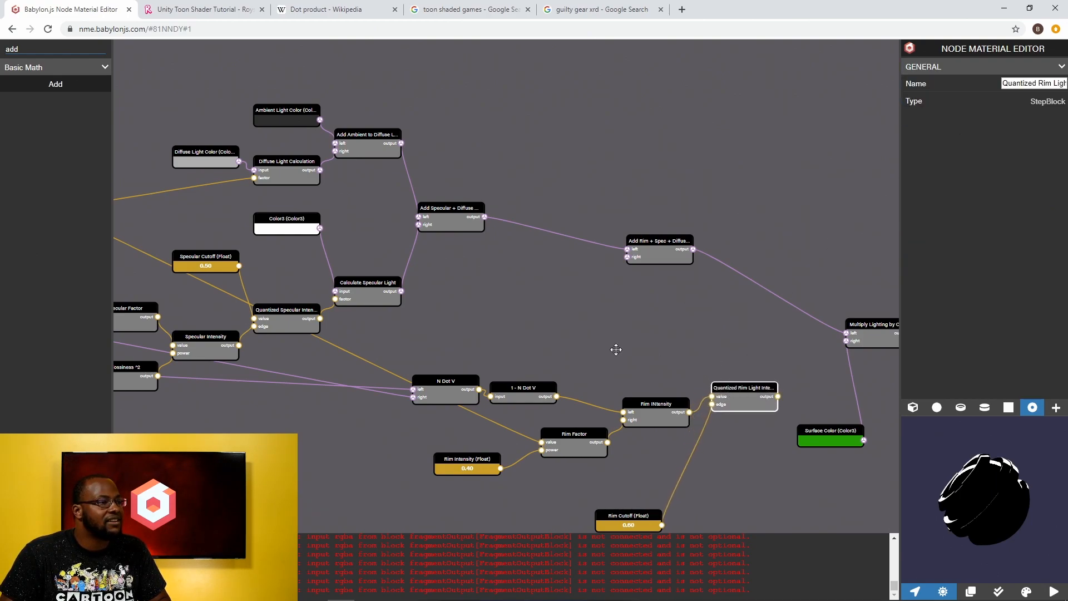
pyautogui.moveTo(29, 49); pyautogui.dragTo(2, 40)
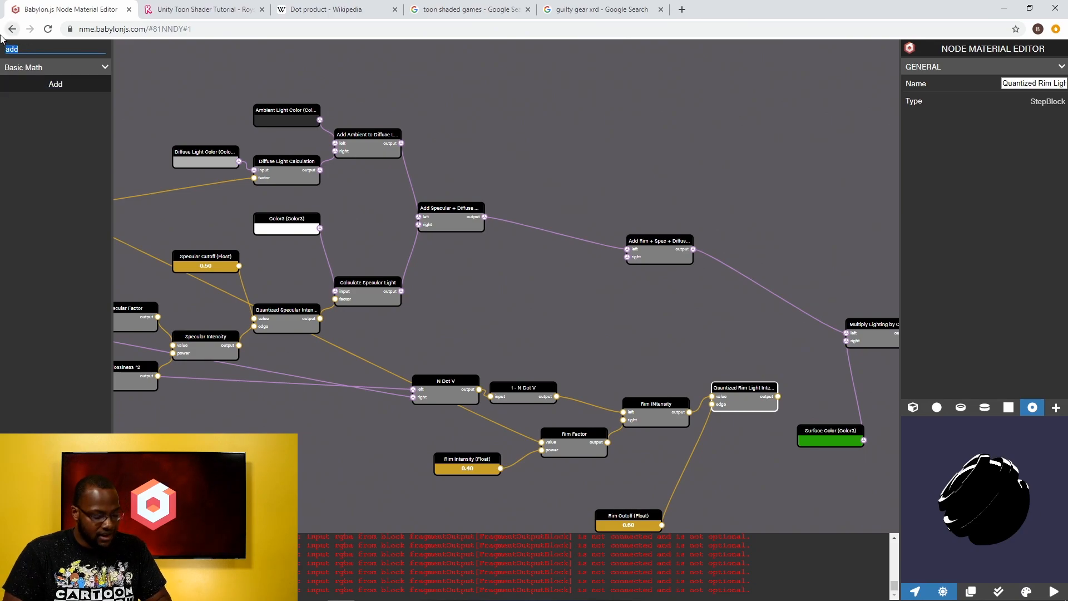
pyautogui.write('Col')
pyautogui.moveTo(56, 171); pyautogui.dragTo(555, 293)
pyautogui.moveTo(1036, 84); pyautogui.dragTo(944, 79)
pyautogui.write('Rim Light COlor')
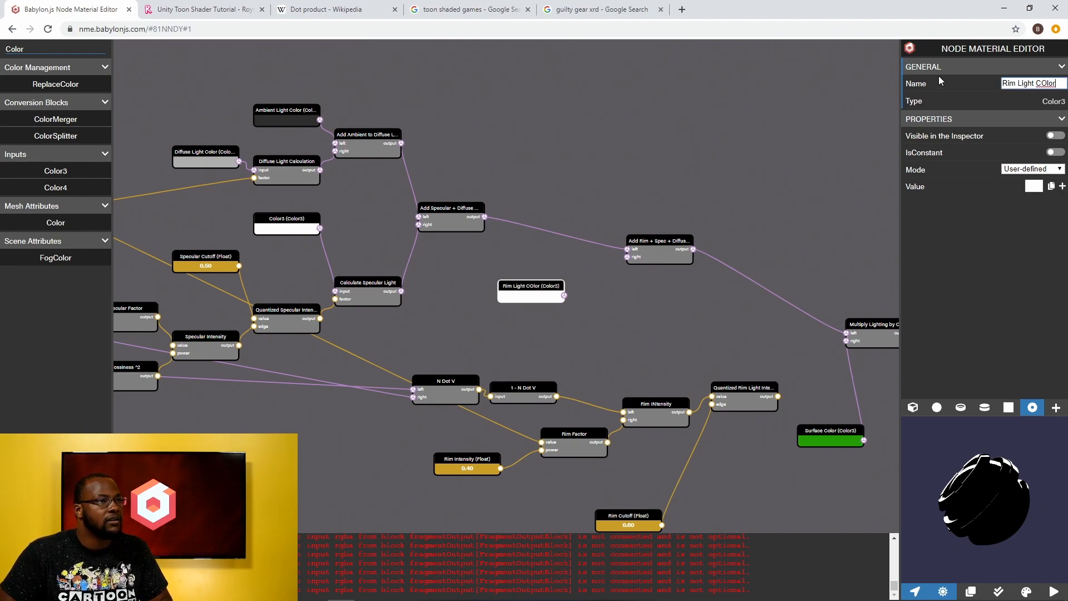
pyautogui.press('Delete')
pyautogui.write('o')
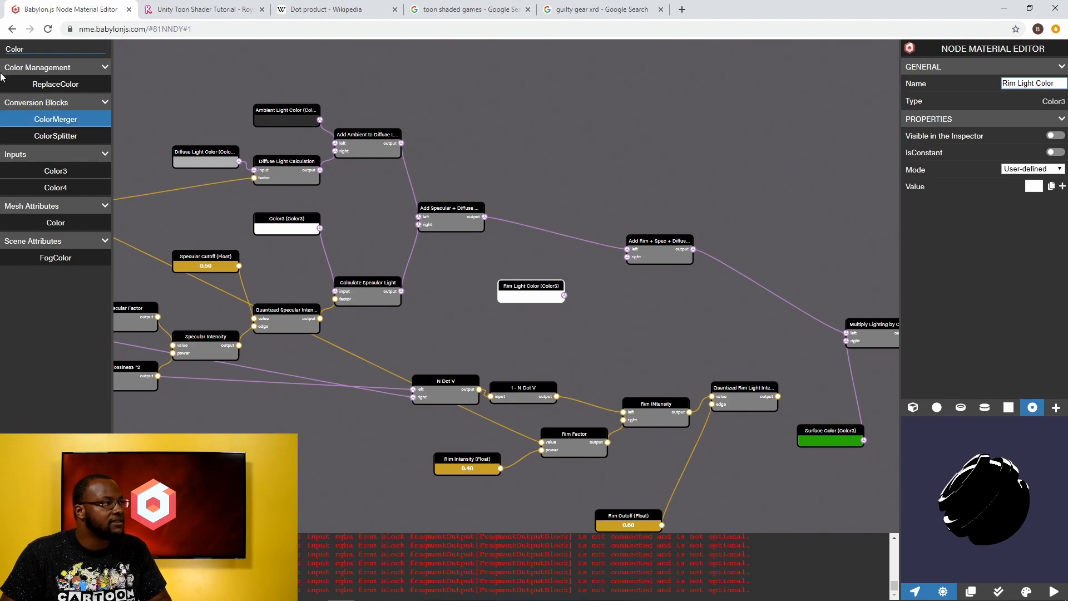
# Add a Scale block that scales Rim Light Color by the quantized rim light intensity and feeds the right input of the rim Add block.
pyautogui.doubleClick(29, 47)
pyautogui.write('Scale')
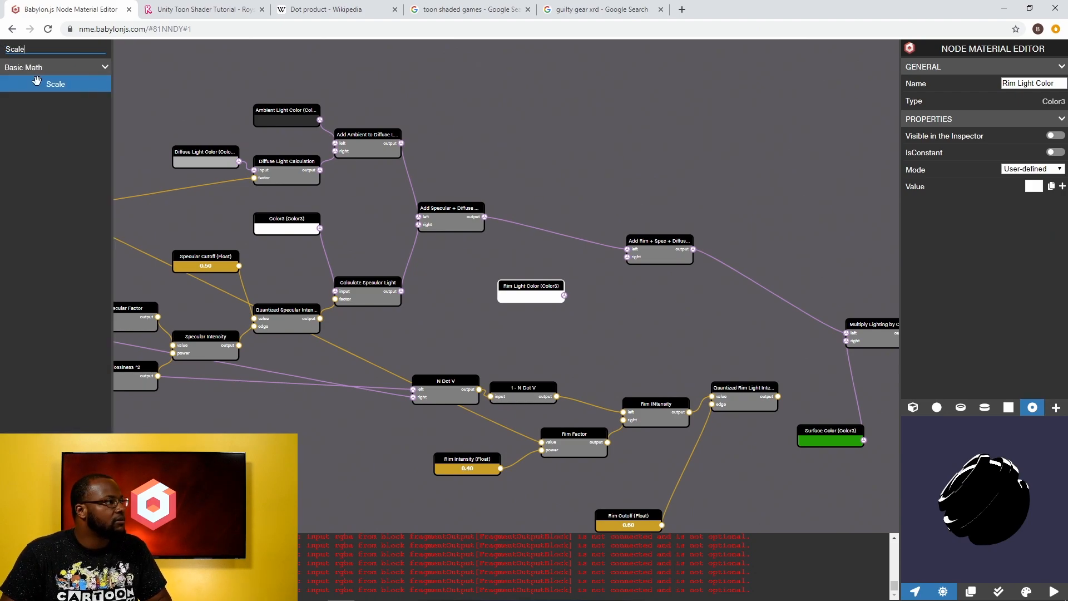
pyautogui.moveTo(56, 84); pyautogui.dragTo(543, 334)
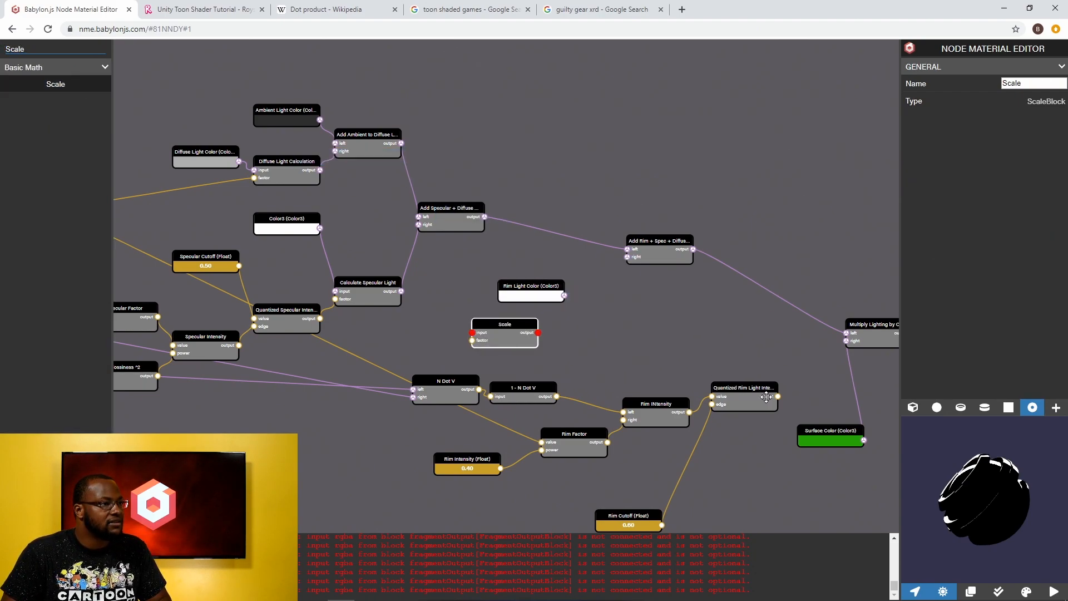
pyautogui.moveTo(777, 397); pyautogui.dragTo(638, 315)
pyautogui.moveTo(563, 293); pyautogui.dragTo(631, 256)
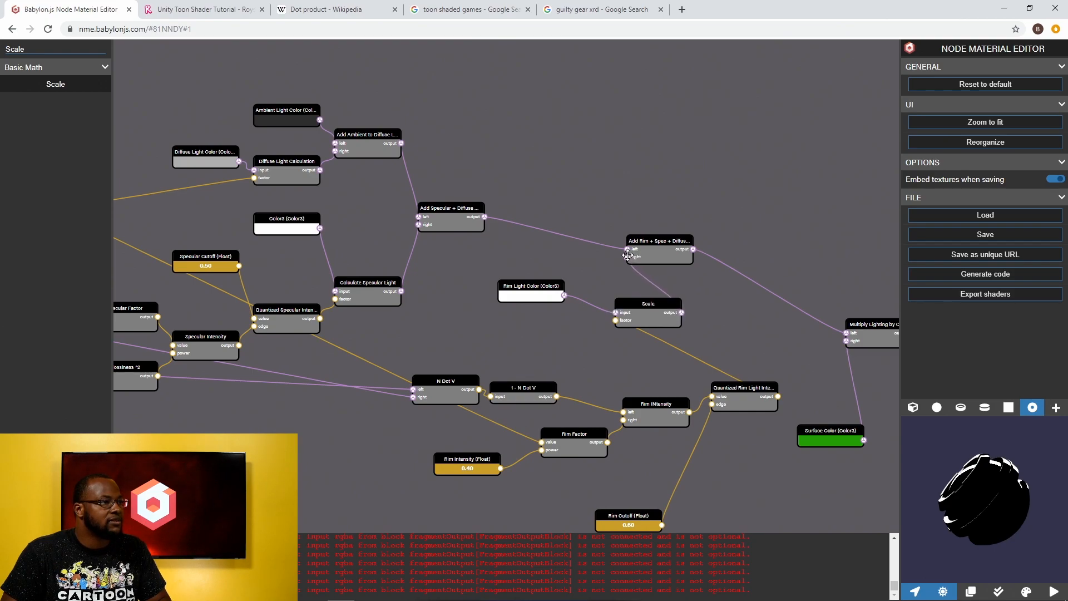
# Connect the Multiply Lighting by Color output to the rgb input of the fragmentOutput block.
pyautogui.moveTo(956, 482); pyautogui.dragTo(1042, 489)
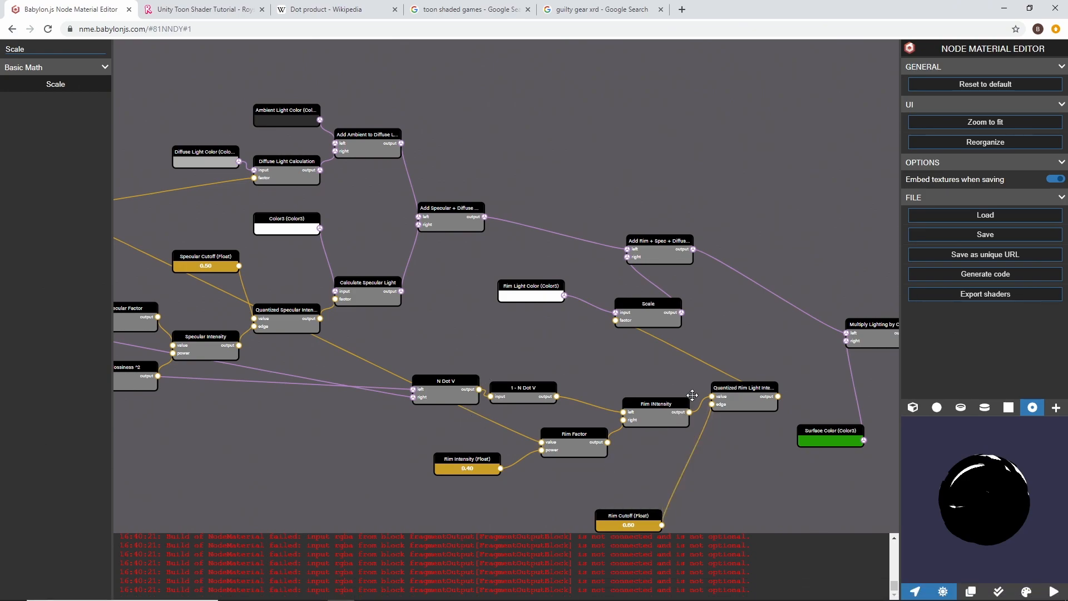
pyautogui.moveTo(754, 349); pyautogui.dragTo(503, 361)
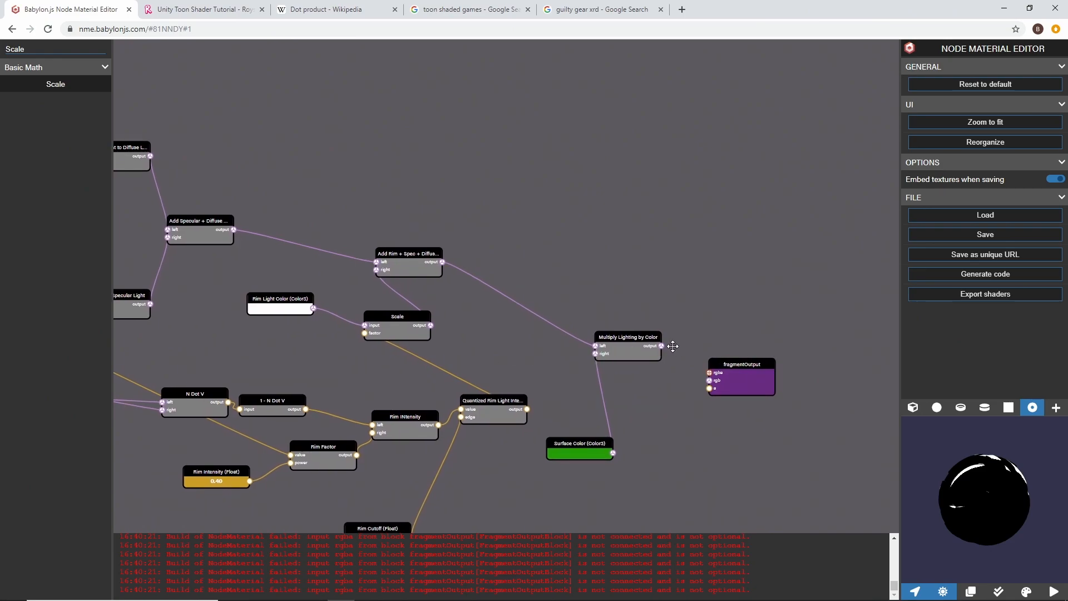
pyautogui.moveTo(662, 345); pyautogui.dragTo(710, 382)
# Inspect the combined toon lighting on the shader ball, sphere and cube preview meshes from different angles.
pyautogui.moveTo(1016, 499); pyautogui.dragTo(955, 502)
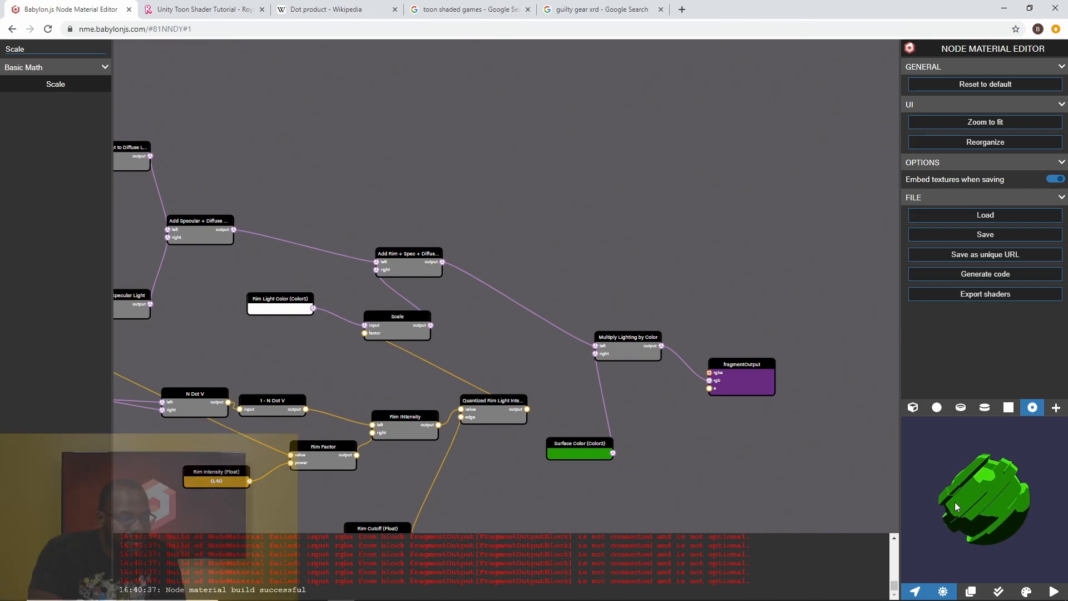
pyautogui.click(938, 408)
pyautogui.moveTo(969, 481); pyautogui.dragTo(1007, 466)
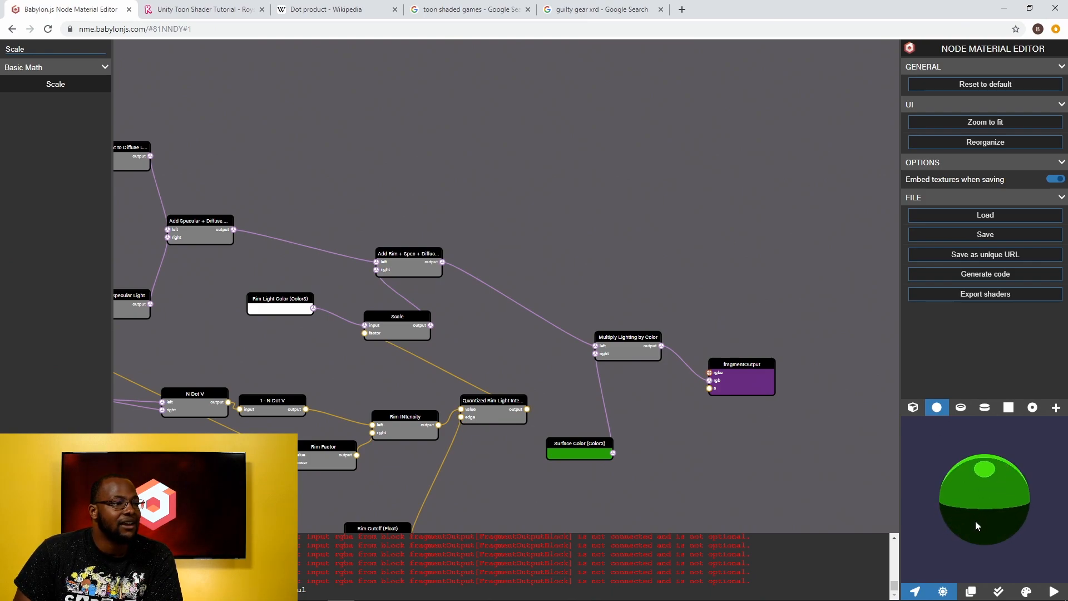
pyautogui.moveTo(986, 470)
pyautogui.mouseDown()
pyautogui.moveTo(993, 530)
pyautogui.moveTo(990, 473)
pyautogui.mouseUp()
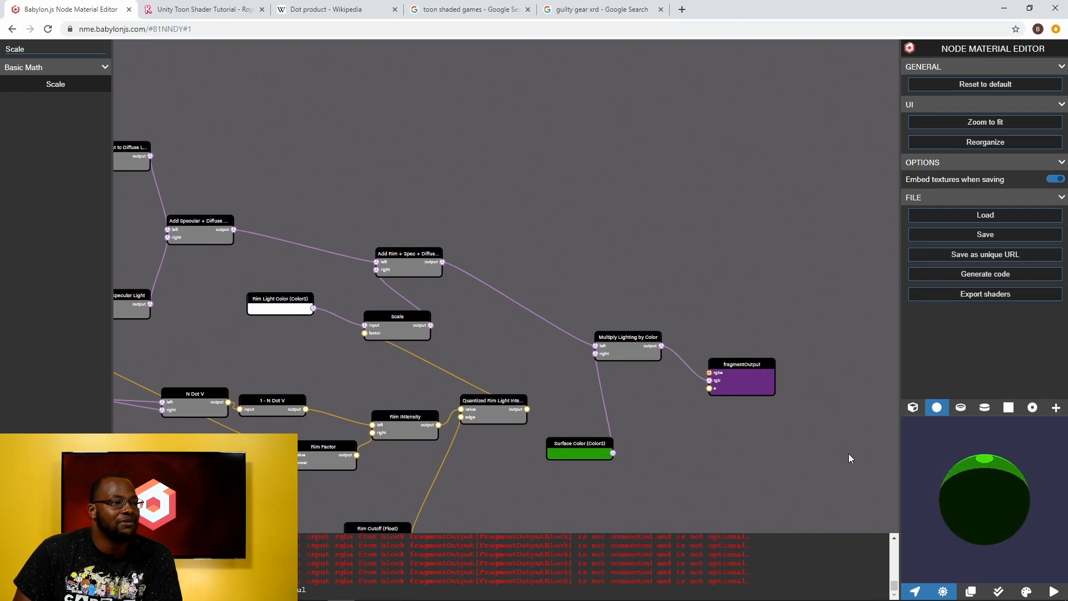
pyautogui.click(914, 408)
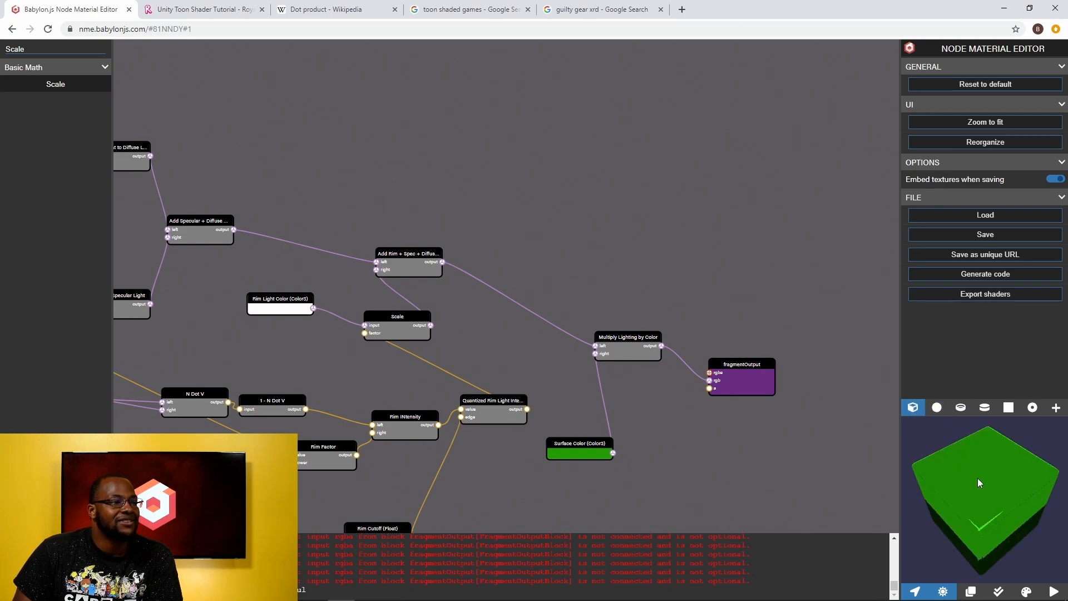
pyautogui.moveTo(1027, 428); pyautogui.dragTo(927, 459)
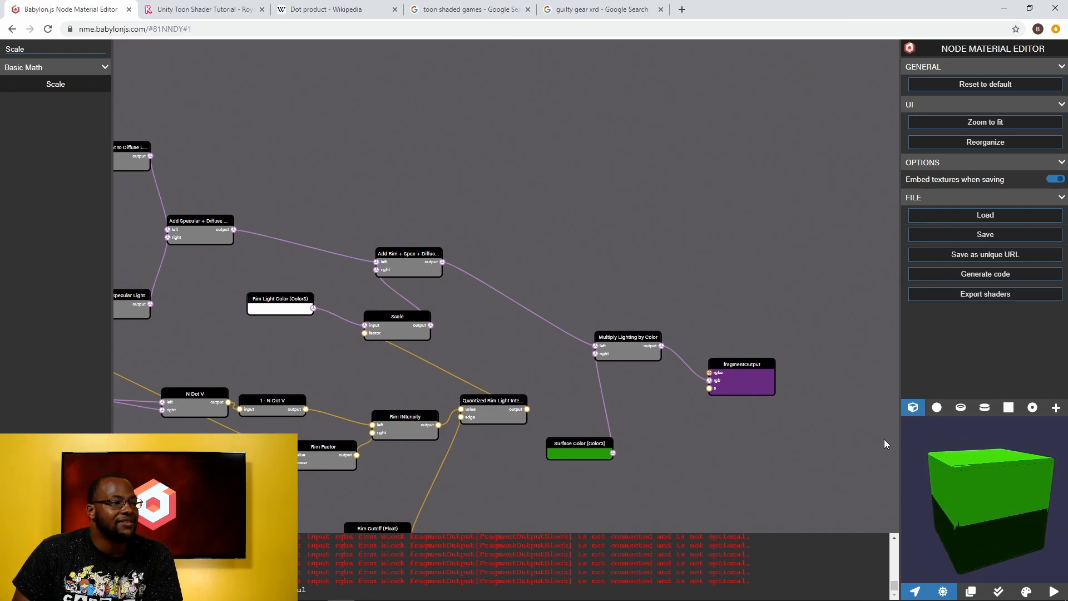
pyautogui.moveTo(997, 478); pyautogui.dragTo(977, 450)
# Inspect the combined toon lighting on the torus and cylinder preview meshes from different angles.
pyautogui.click(969, 412)
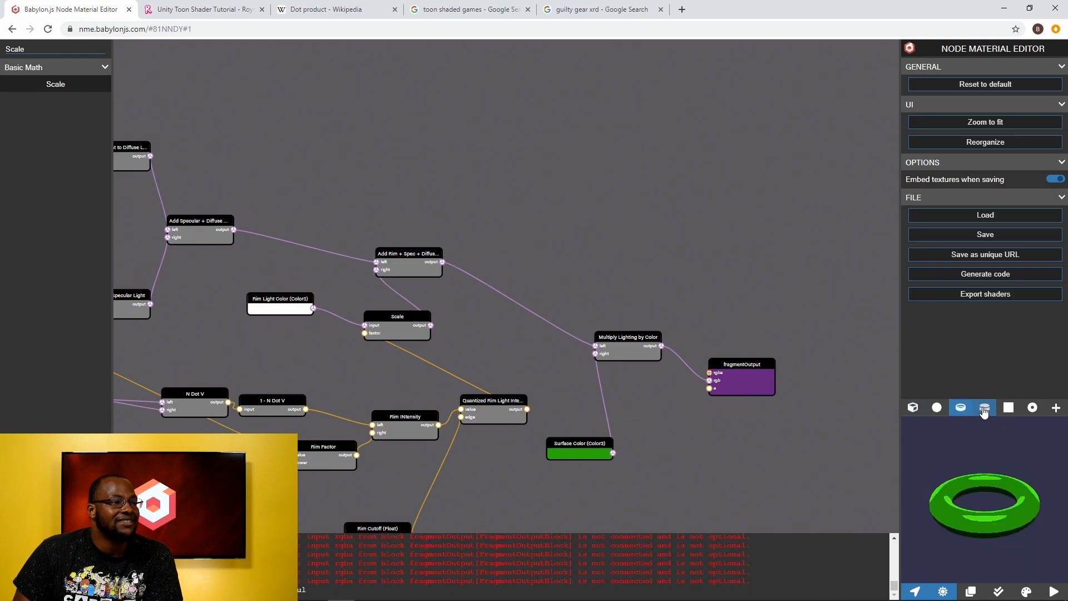
pyautogui.click(985, 408)
pyautogui.click(971, 410)
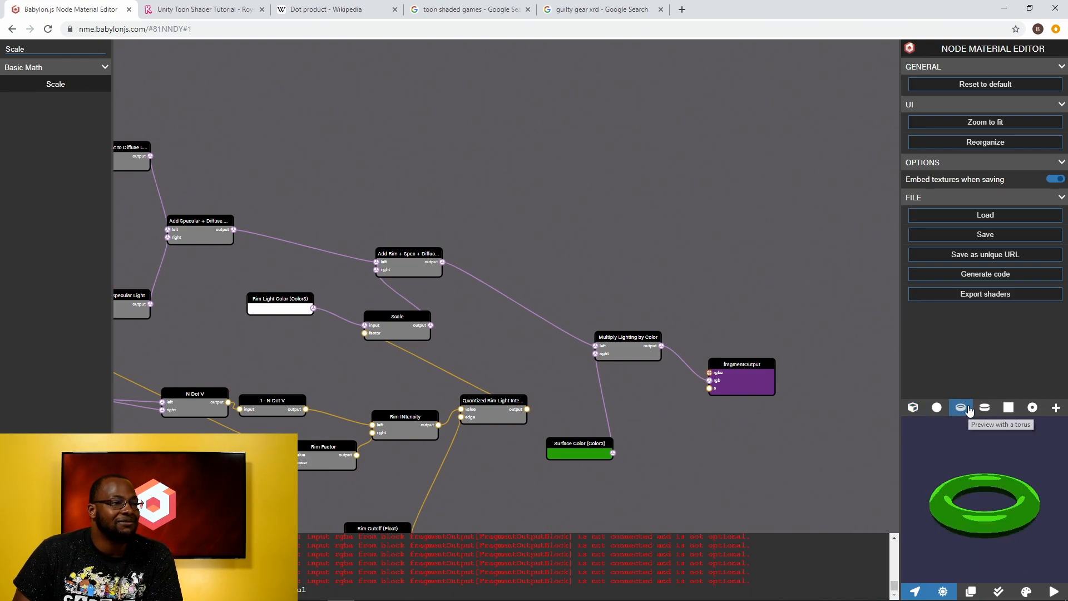
pyautogui.moveTo(970, 496); pyautogui.dragTo(994, 480)
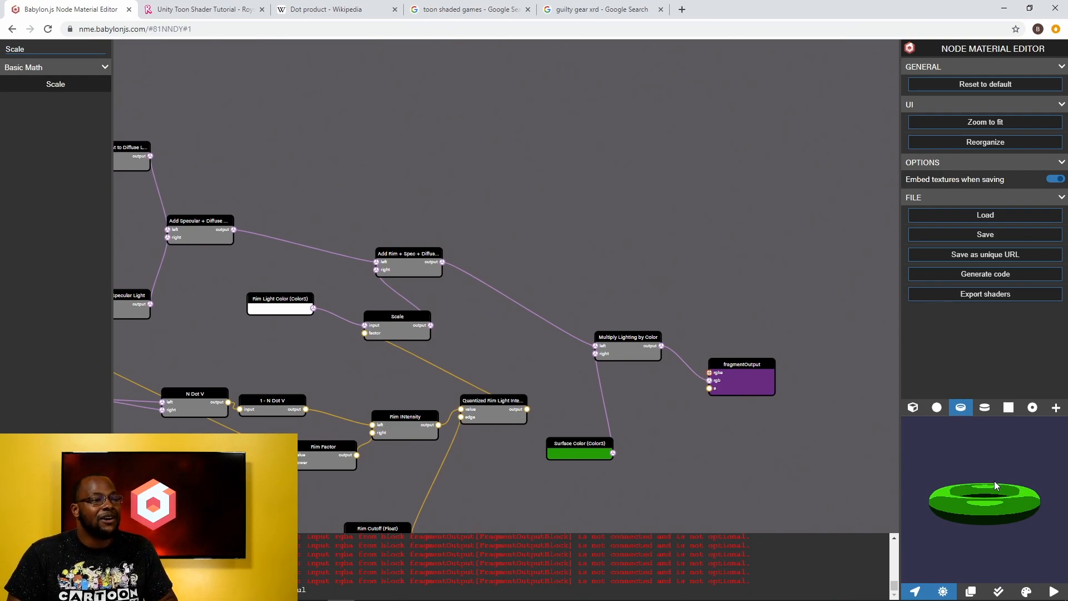
pyautogui.moveTo(1013, 488); pyautogui.dragTo(994, 426)
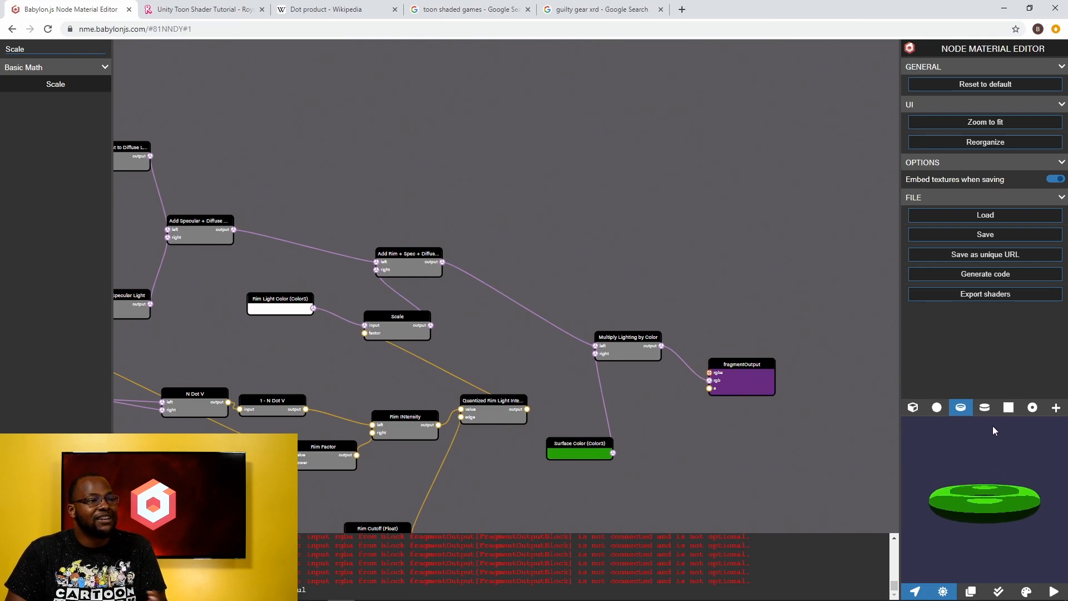
pyautogui.click(985, 408)
pyautogui.moveTo(1020, 475)
pyautogui.mouseDown()
pyautogui.moveTo(1007, 523)
pyautogui.moveTo(1010, 483)
pyautogui.mouseUp()
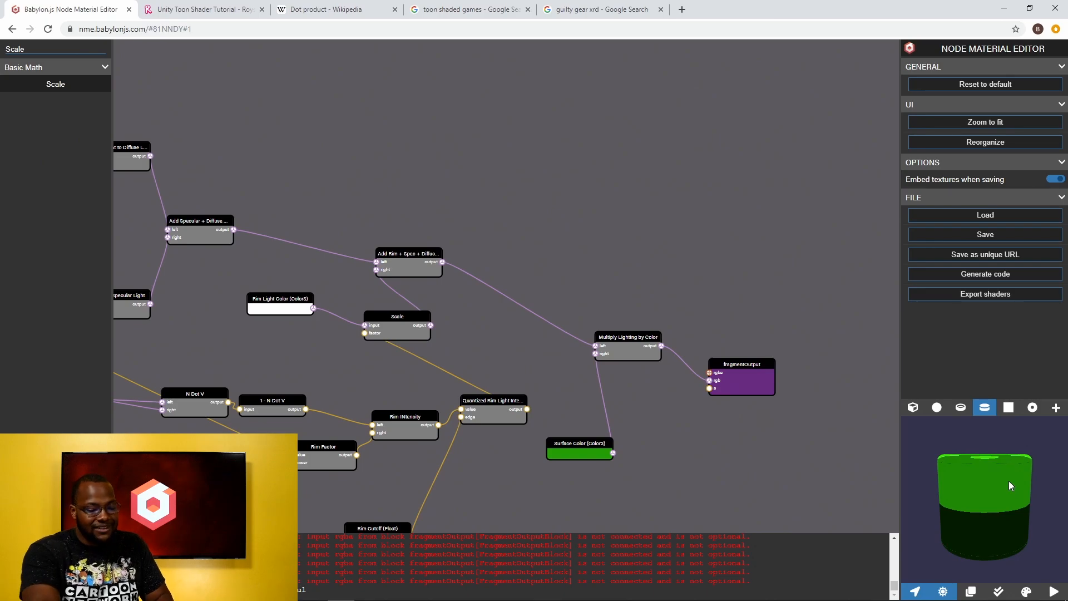